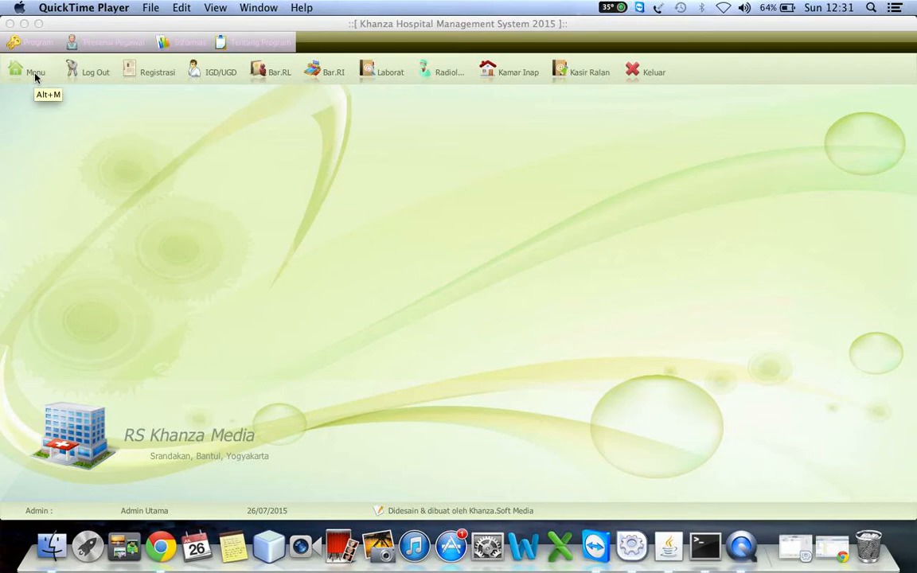
Step: Open the main menu and display the Transaksi Inventory Obat, BHP Medis, Alat Kesehatan Pasien category
{"action": "left_click", "coordinate": [35, 76]}
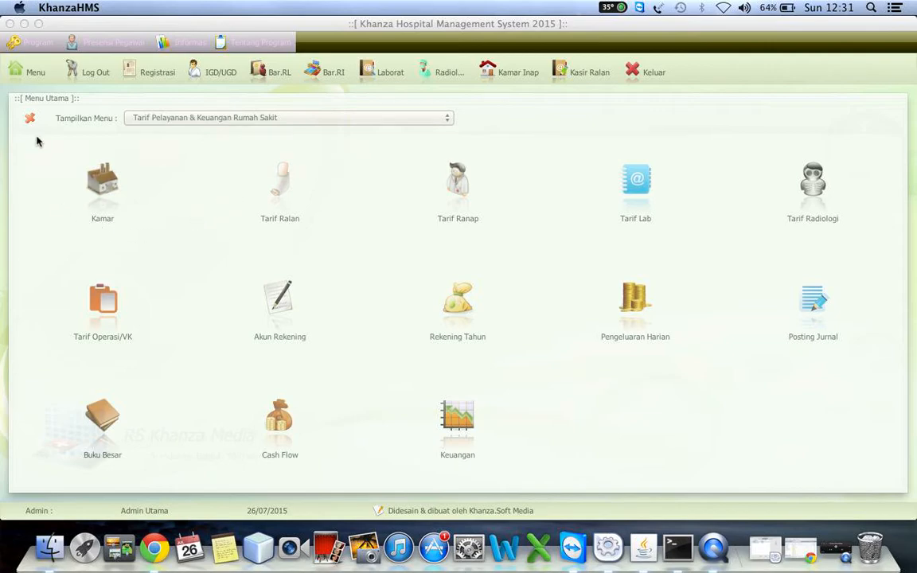
{"action": "left_click", "coordinate": [263, 124]}
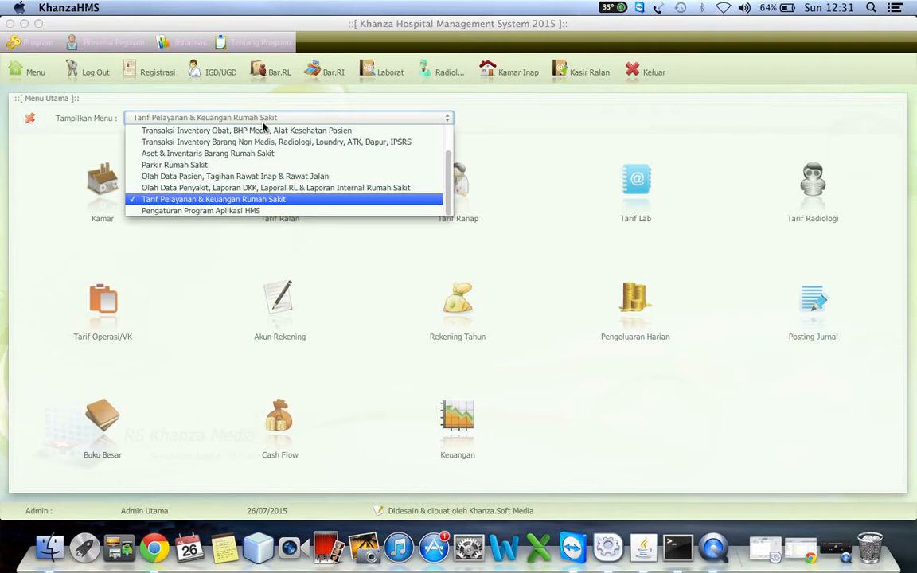
{"action": "key", "text": "Up"}
{"action": "key", "text": "Up"}
{"action": "key", "text": "Up"}
{"action": "key", "text": "Up"}
{"action": "key", "text": "Up"}
{"action": "key", "text": "Up"}
{"action": "key", "text": "Up"}
{"action": "key", "text": "Up"}
{"action": "key", "text": "Up"}
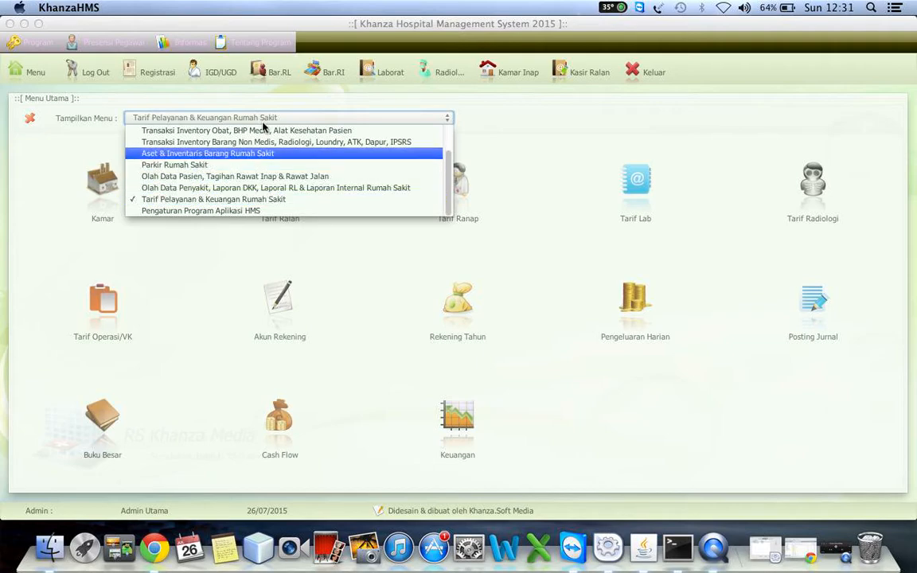
{"action": "key", "text": "Down"}
{"action": "key", "text": "Down"}
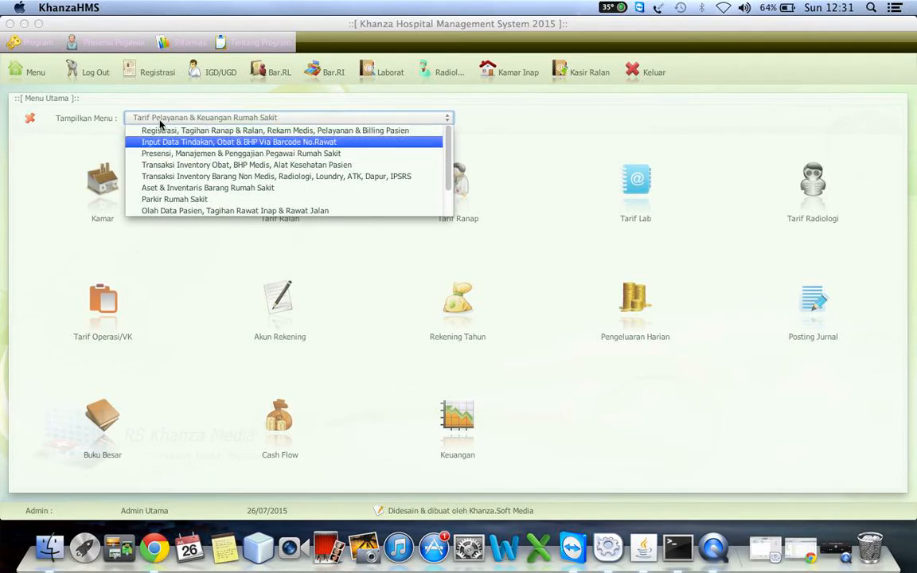
{"action": "left_click", "coordinate": [156, 165]}
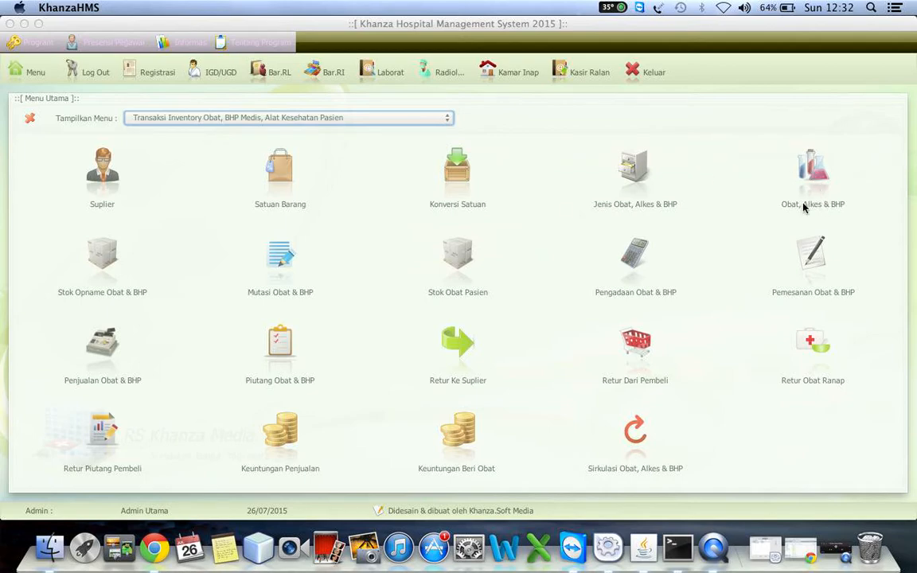
Step: Open the Obat, Alkes & BHP data with its input form and enter Amoxilin as the new item's name and "-" as its location
{"action": "left_click", "coordinate": [813, 175]}
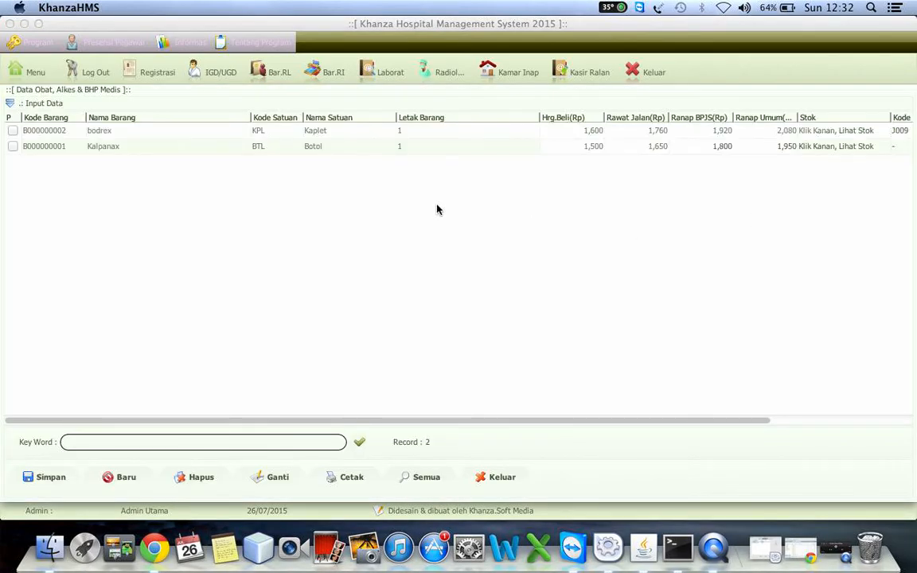
{"action": "left_click", "coordinate": [243, 103]}
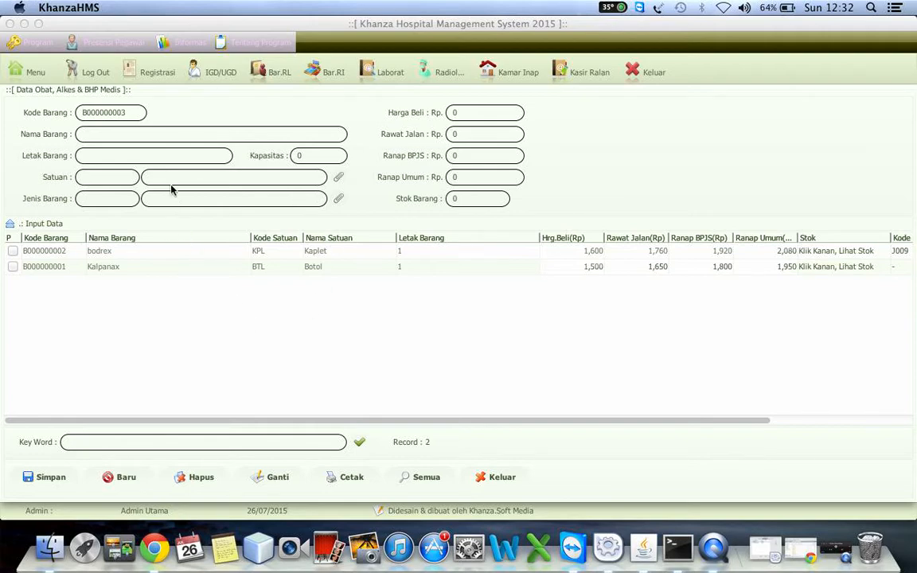
{"action": "left_click", "coordinate": [128, 114]}
{"action": "left_click", "coordinate": [123, 133]}
{"action": "type", "text": "Amoxilinb"}
{"action": "key", "text": "BackSpace"}
{"action": "left_click", "coordinate": [207, 152]}
Step: Choose the "-" entry for both the unit (Satuan) and the item type (Jenis Barang) of Amoxilin
{"action": "left_click", "coordinate": [339, 176]}
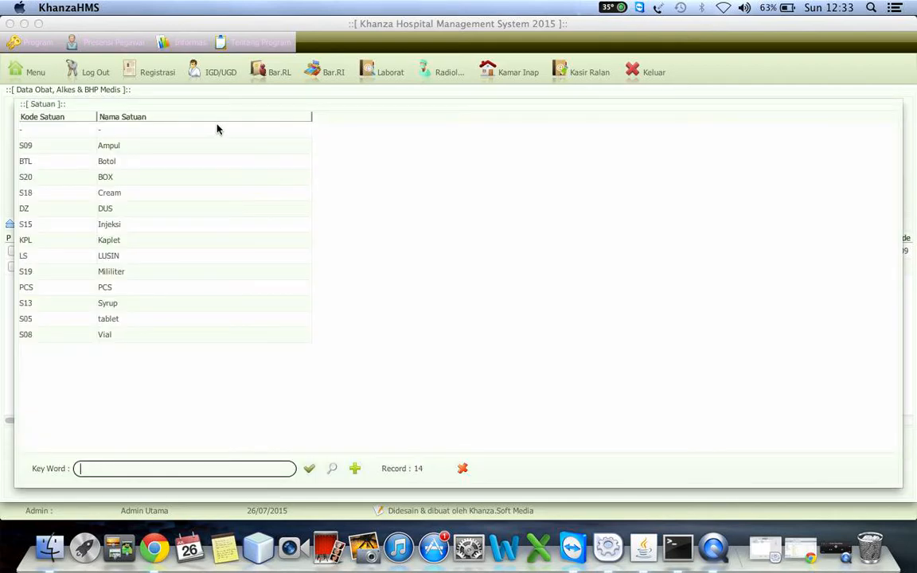
{"action": "double_click", "coordinate": [184, 132]}
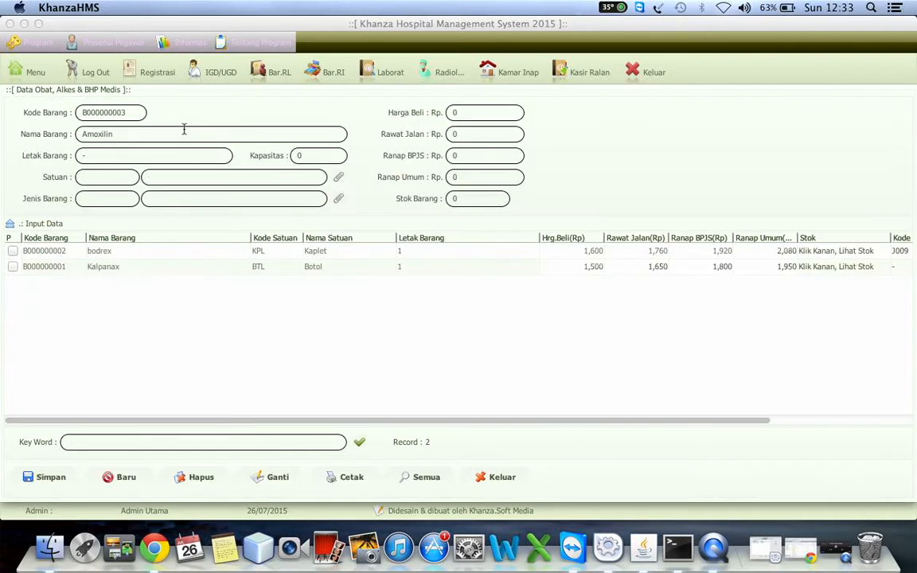
{"action": "left_click", "coordinate": [339, 199]}
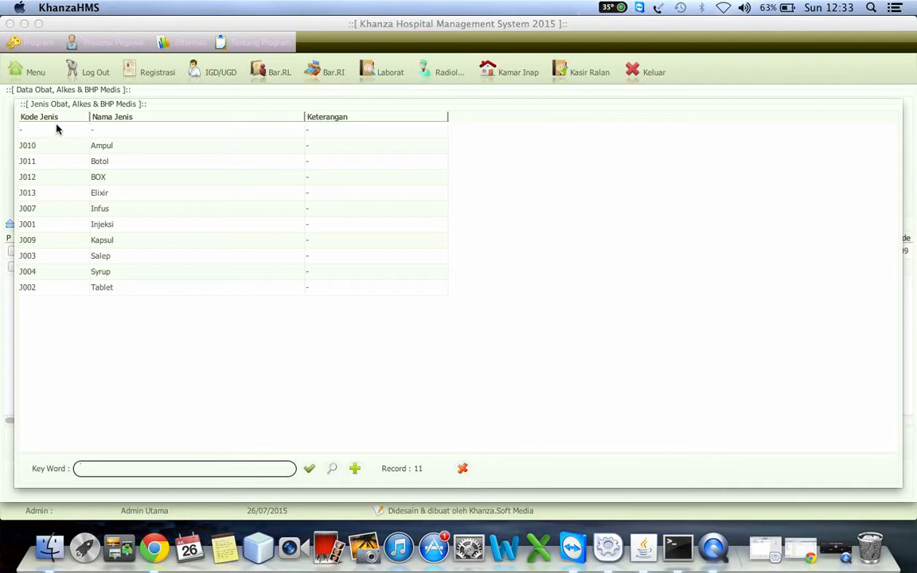
{"action": "double_click", "coordinate": [52, 132]}
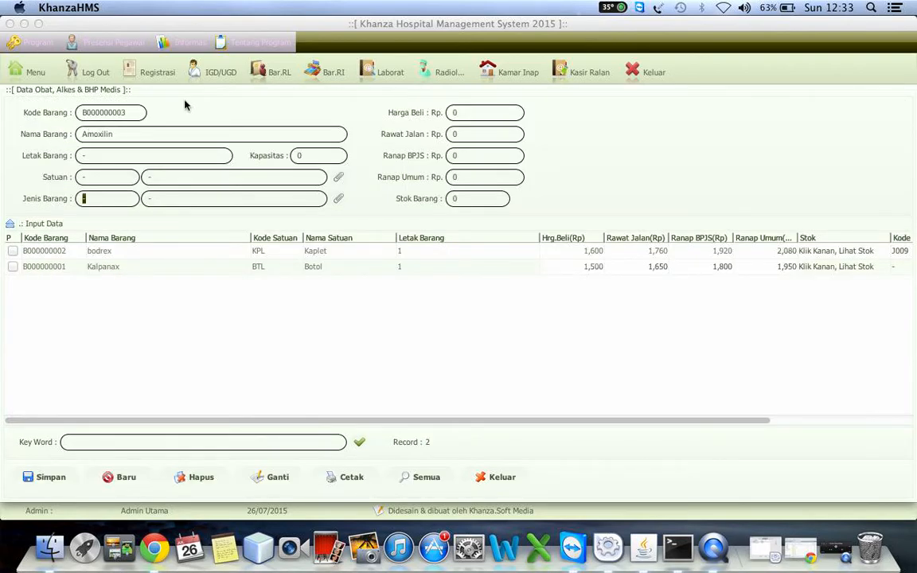
Step: Set the purchase price (Harga Beli) of Amoxilin to 1000 and its unit to tablet (S05)
{"action": "left_click", "coordinate": [481, 114]}
{"action": "type", "text": "1000"}
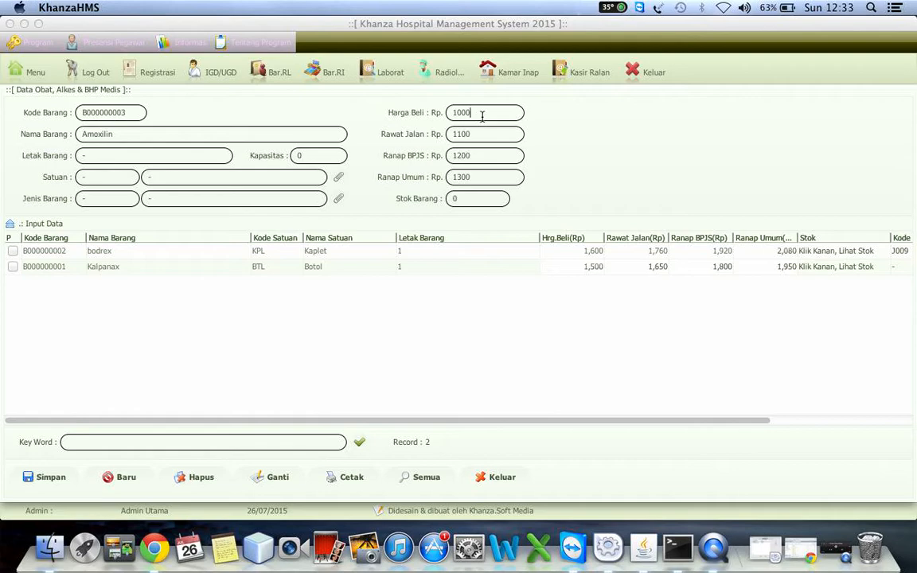
{"action": "left_click", "coordinate": [338, 177]}
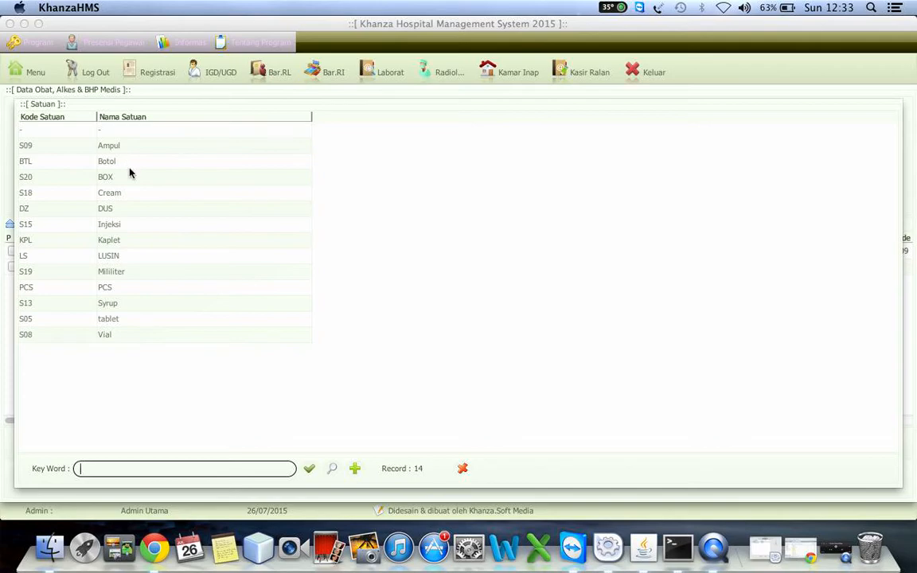
{"action": "left_click", "coordinate": [115, 320]}
{"action": "double_click", "coordinate": [115, 320]}
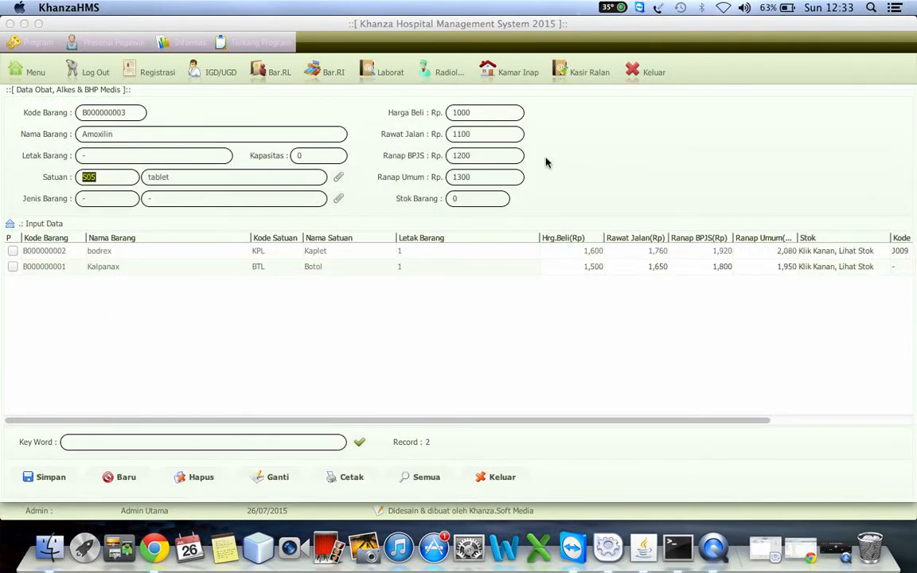
Step: Set the Rawat Jalan price to 1200 and save the new Amoxilin item
{"action": "left_click", "coordinate": [491, 139]}
{"action": "left_click", "coordinate": [463, 156]}
{"action": "left_click", "coordinate": [462, 177]}
{"action": "left_click", "coordinate": [57, 477]}
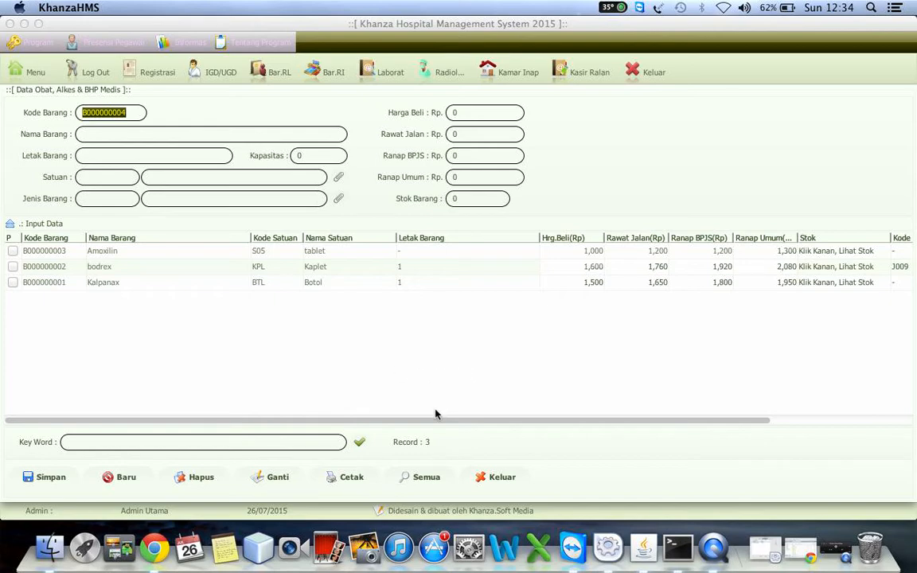
Step: Load the bodrex record and display the stock of all items at every location
{"action": "left_click_drag", "start_coordinate": [417, 424], "coordinate": [840, 398]}
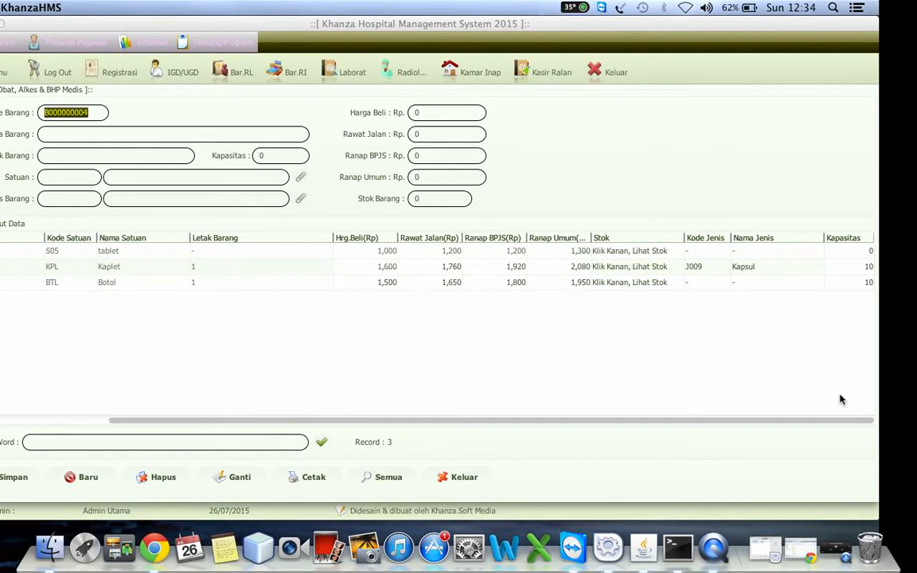
{"action": "left_click", "coordinate": [188, 268]}
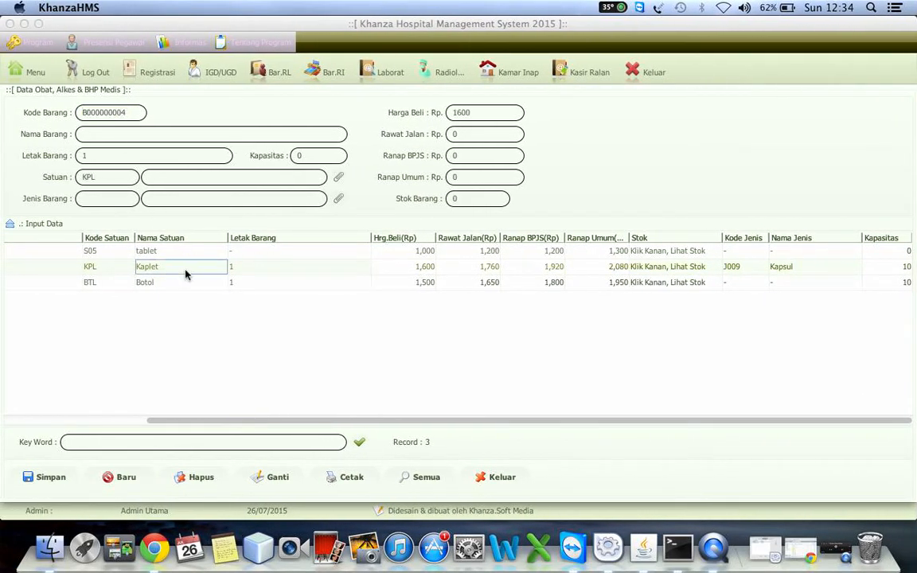
{"action": "right_click", "coordinate": [362, 293]}
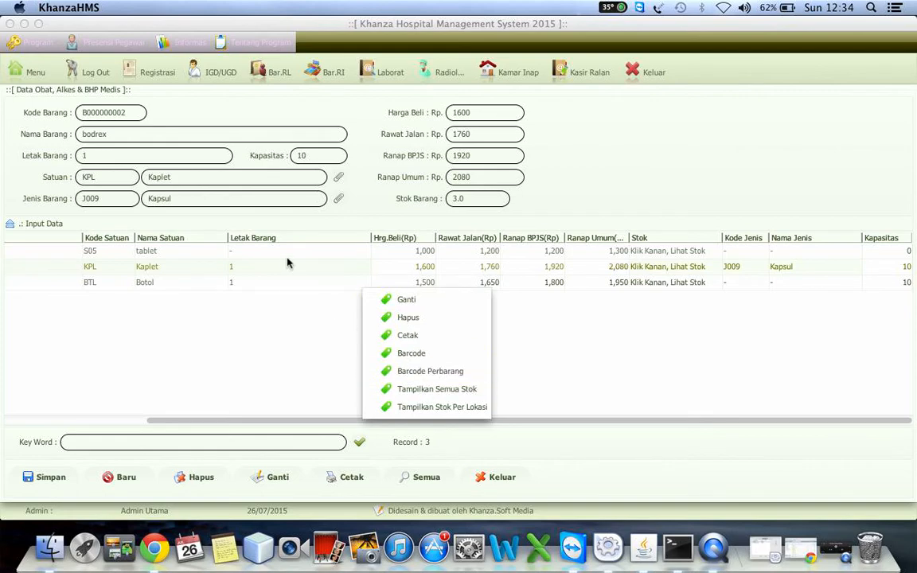
{"action": "left_click", "coordinate": [439, 390]}
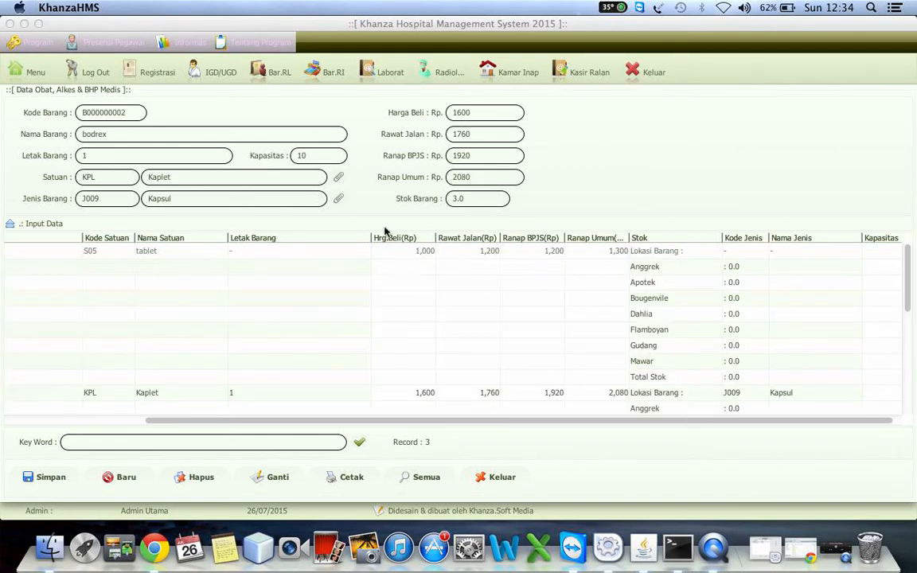
Step: Examine the stock rows of Amoxilin for each storage location, from Anggrek to Total Stok
{"action": "left_click", "coordinate": [190, 256]}
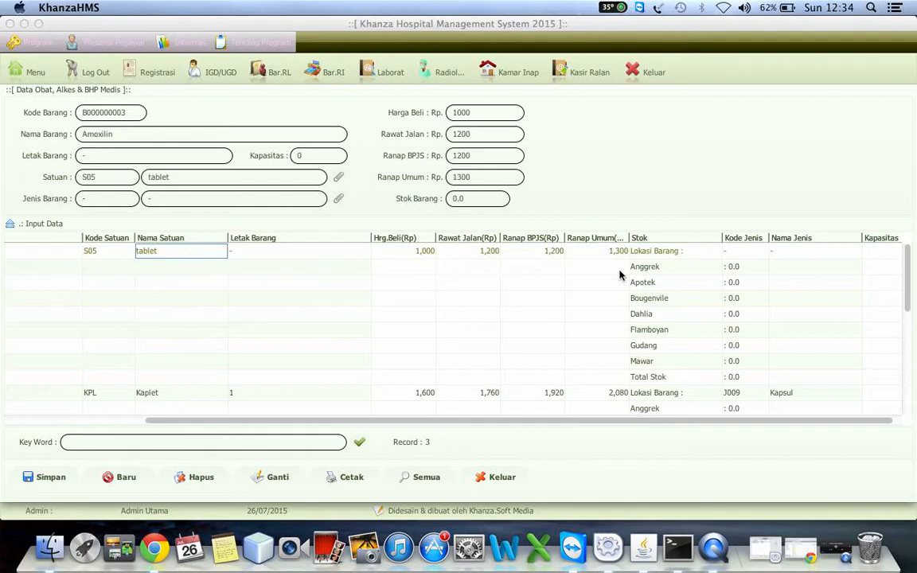
{"action": "left_click", "coordinate": [696, 267]}
{"action": "key", "text": "Down"}
{"action": "key", "text": "Down"}
{"action": "key", "text": "Down"}
{"action": "key", "text": "Down"}
{"action": "key", "text": "Down"}
{"action": "key", "text": "Down"}
{"action": "key", "text": "Down"}
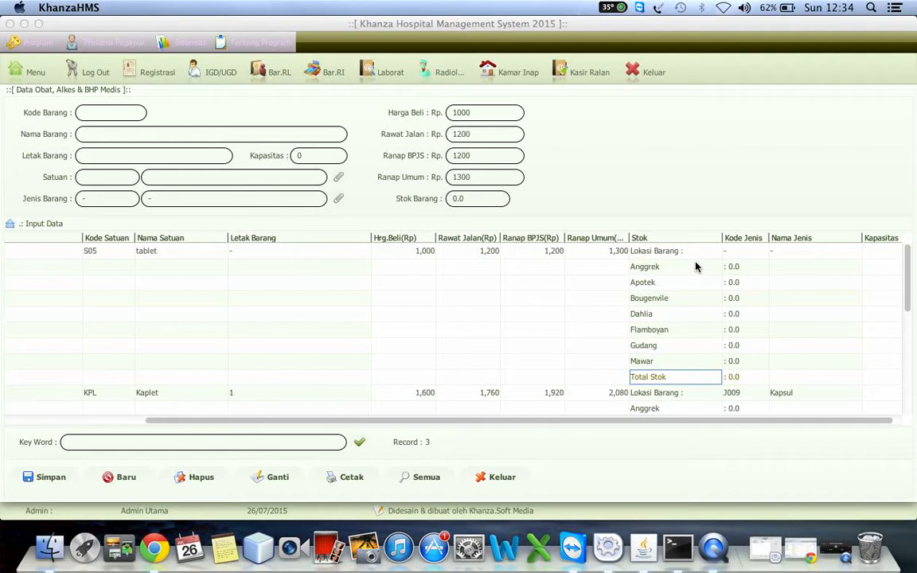
{"action": "key", "text": "Up"}
{"action": "key", "text": "Up"}
{"action": "key", "text": "Up"}
{"action": "key", "text": "Up"}
{"action": "key", "text": "Up"}
{"action": "key", "text": "Up"}
{"action": "key", "text": "Up"}
{"action": "key", "text": "Down"}
{"action": "key", "text": "Down"}
{"action": "key", "text": "Down"}
{"action": "key", "text": "Down"}
{"action": "key", "text": "Down"}
{"action": "key", "text": "Left"}
{"action": "key", "text": "Left"}
{"action": "key", "text": "Left"}
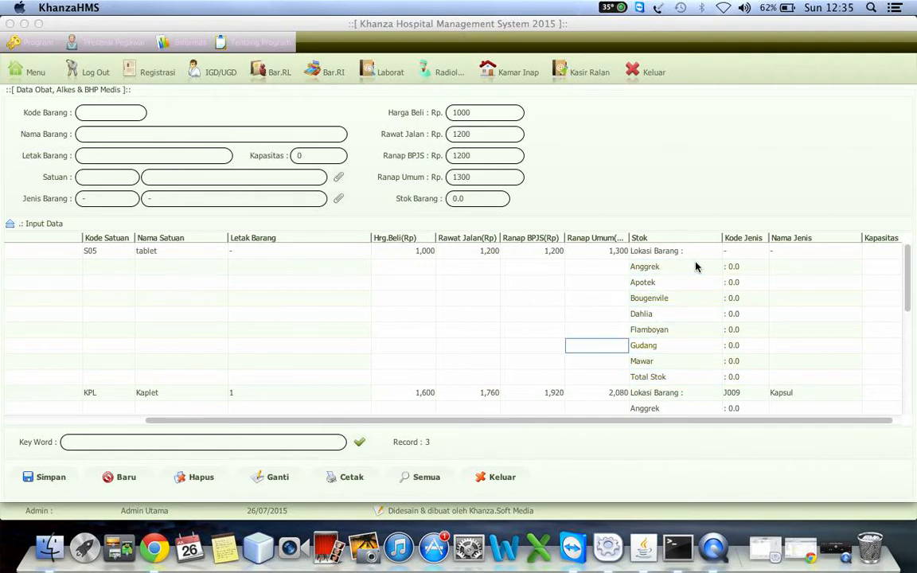
{"action": "key", "text": "Left"}
{"action": "key", "text": "Left"}
{"action": "key", "text": "Left"}
{"action": "key", "text": "Left"}
{"action": "key", "text": "Left"}
{"action": "key", "text": "Left"}
{"action": "key", "text": "Left"}
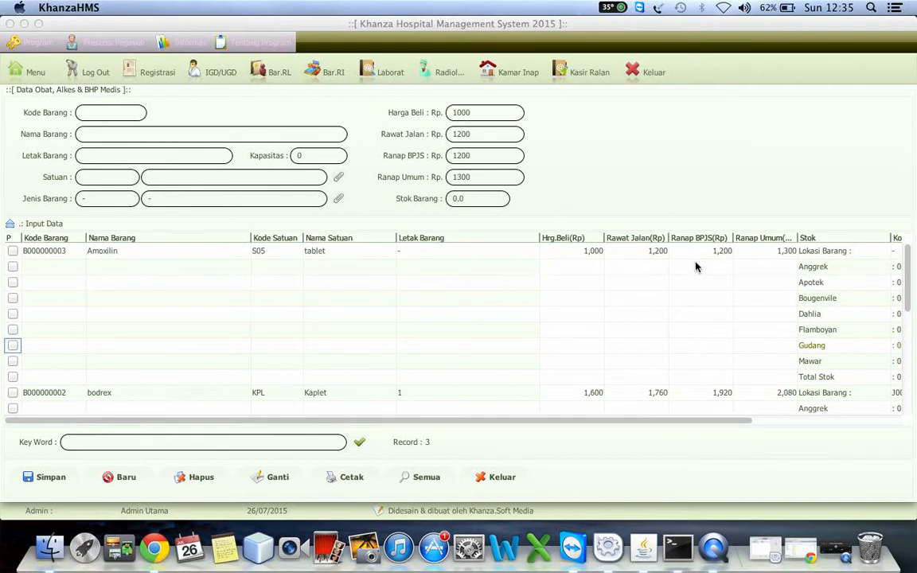
Step: Display the items' stock for the Apotek location only
{"action": "right_click", "coordinate": [614, 289]}
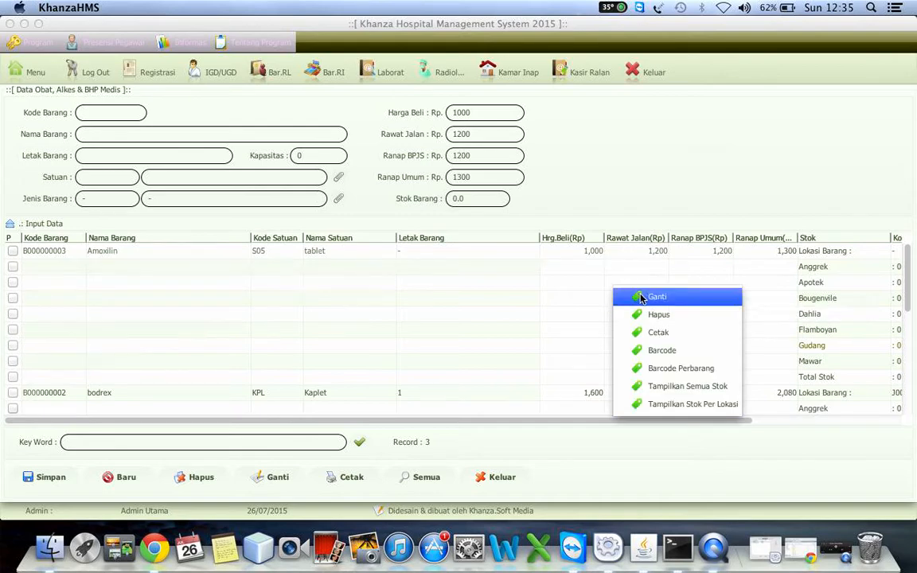
{"action": "left_click", "coordinate": [669, 407]}
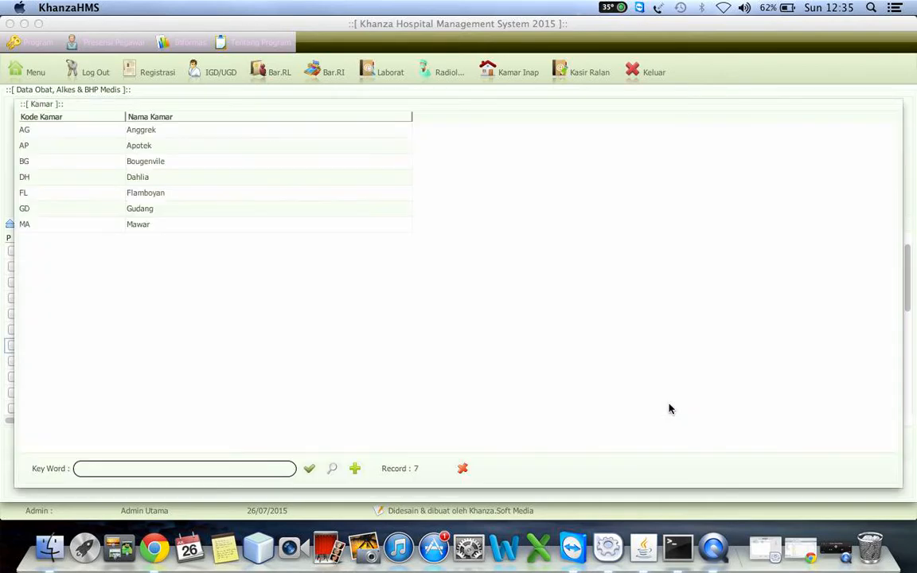
{"action": "left_click", "coordinate": [140, 150]}
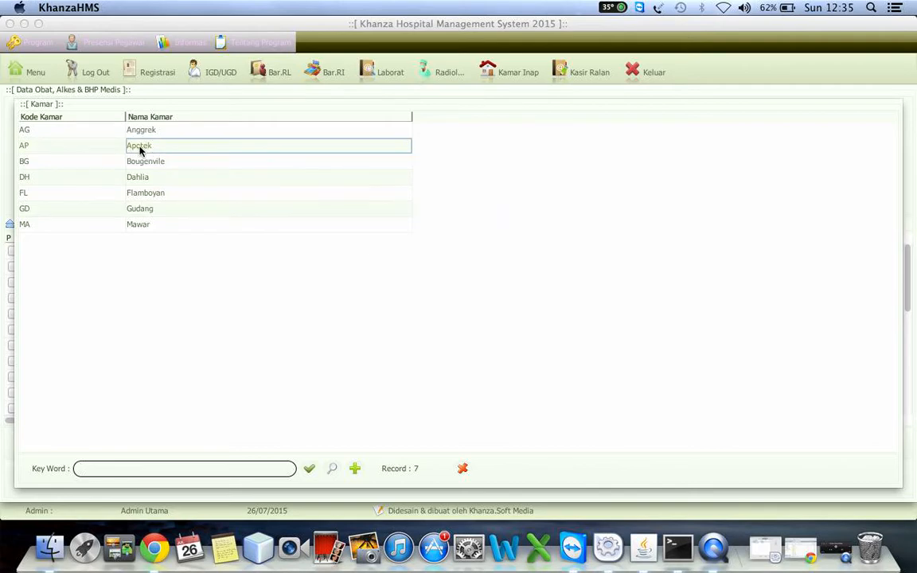
{"action": "double_click", "coordinate": [140, 150]}
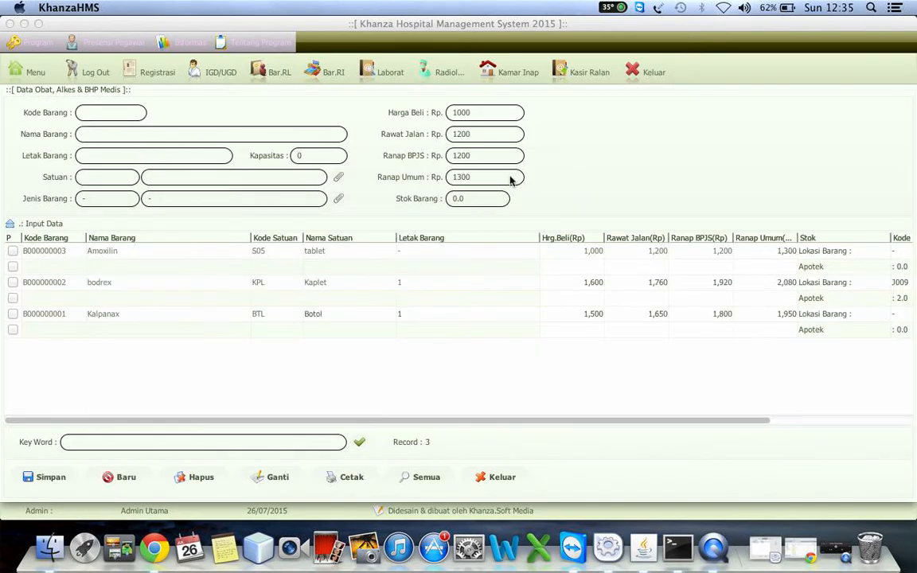
Step: Display the items' stock for the Gudang location only
{"action": "right_click", "coordinate": [375, 316]}
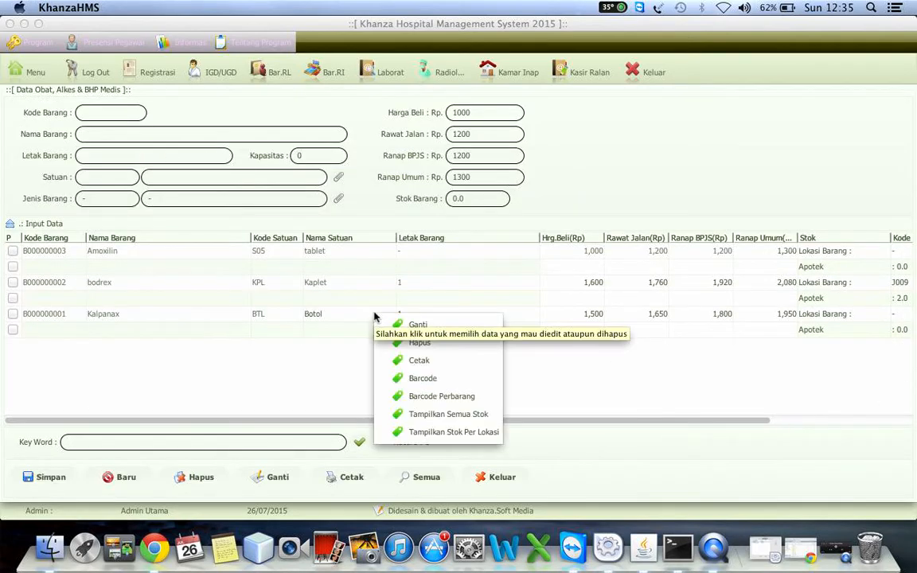
{"action": "left_click", "coordinate": [450, 433]}
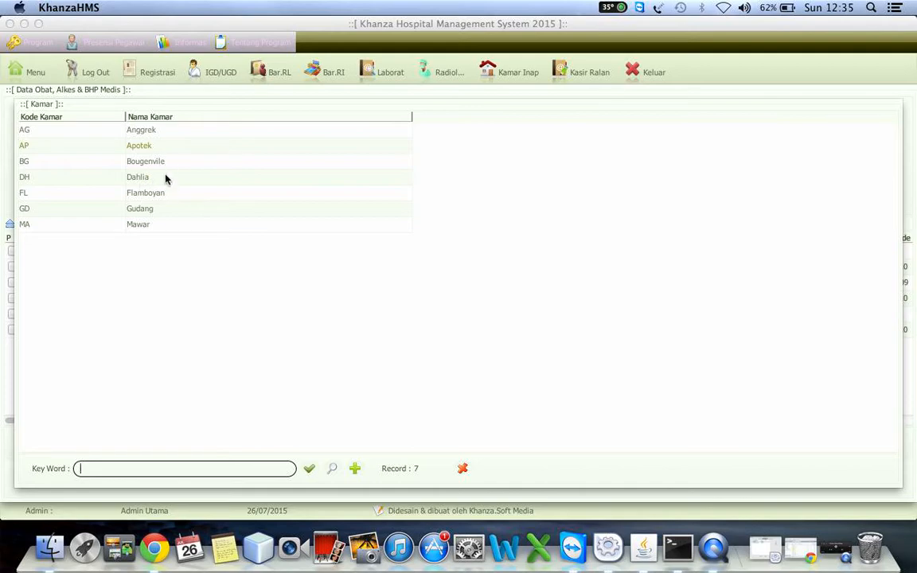
{"action": "left_click", "coordinate": [145, 210]}
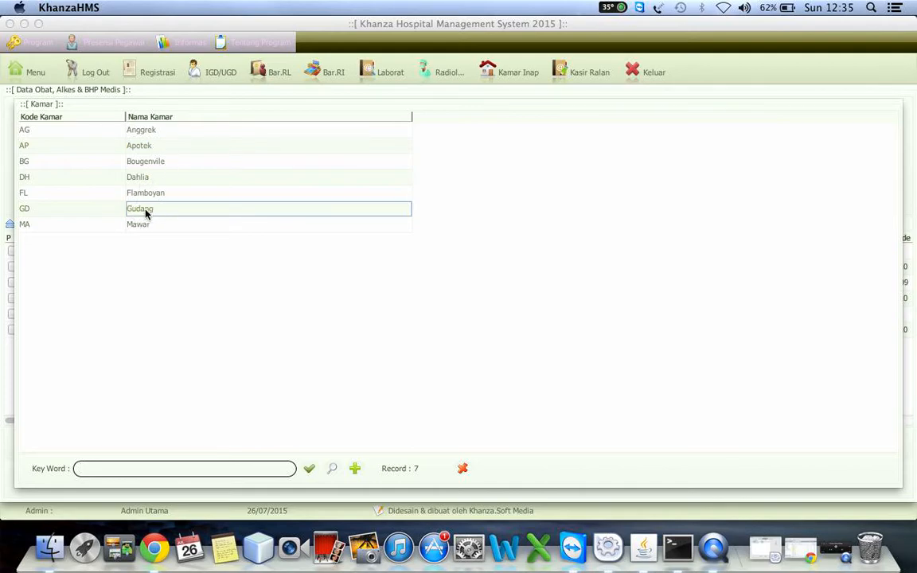
{"action": "double_click", "coordinate": [144, 210]}
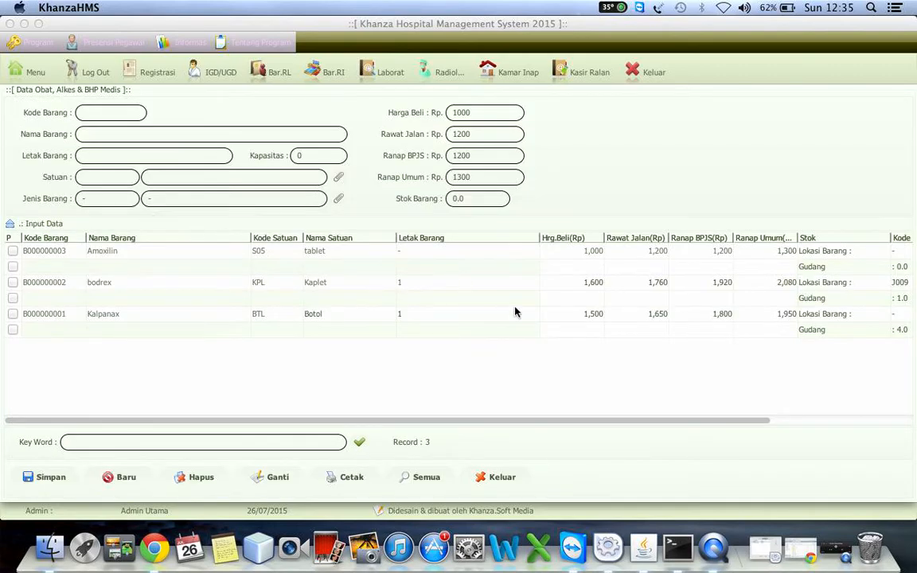
Step: Examine the Gudang stock row of bodrex across its columns and return to the full item list
{"action": "left_click", "coordinate": [812, 303]}
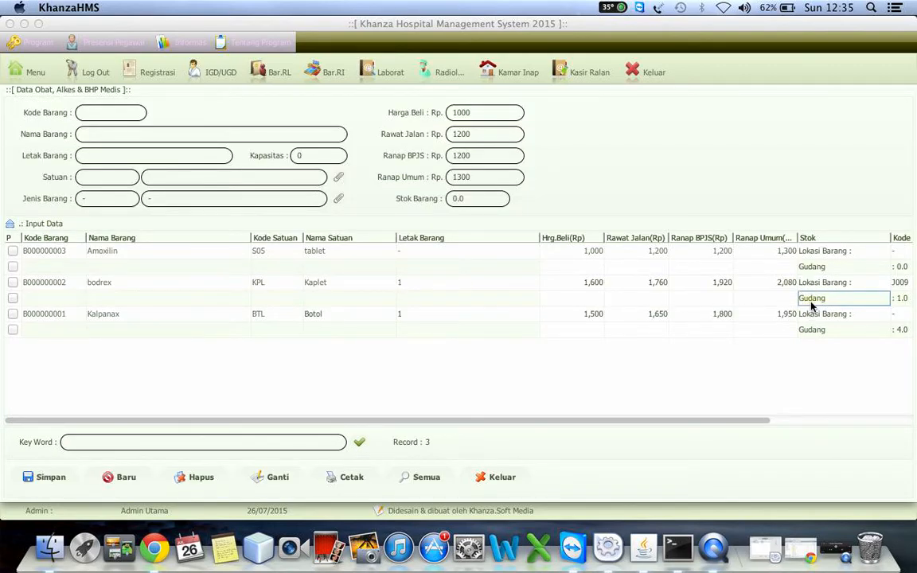
{"action": "key", "text": "Right"}
{"action": "key", "text": "Right"}
{"action": "key", "text": "Right"}
{"action": "key", "text": "Left"}
{"action": "key", "text": "Left"}
{"action": "key", "text": "Left"}
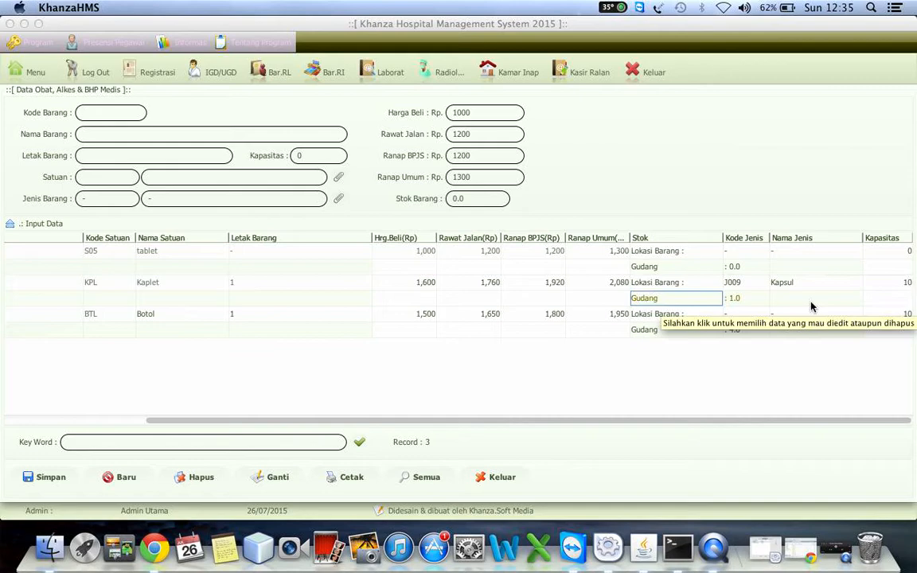
{"action": "key", "text": "Left"}
{"action": "key", "text": "Left"}
{"action": "key", "text": "Left"}
{"action": "key", "text": "Left"}
{"action": "key", "text": "Left"}
{"action": "key", "text": "Left"}
{"action": "key", "text": "Left"}
{"action": "key", "text": "Left"}
{"action": "key", "text": "Left"}
{"action": "key", "text": "Left"}
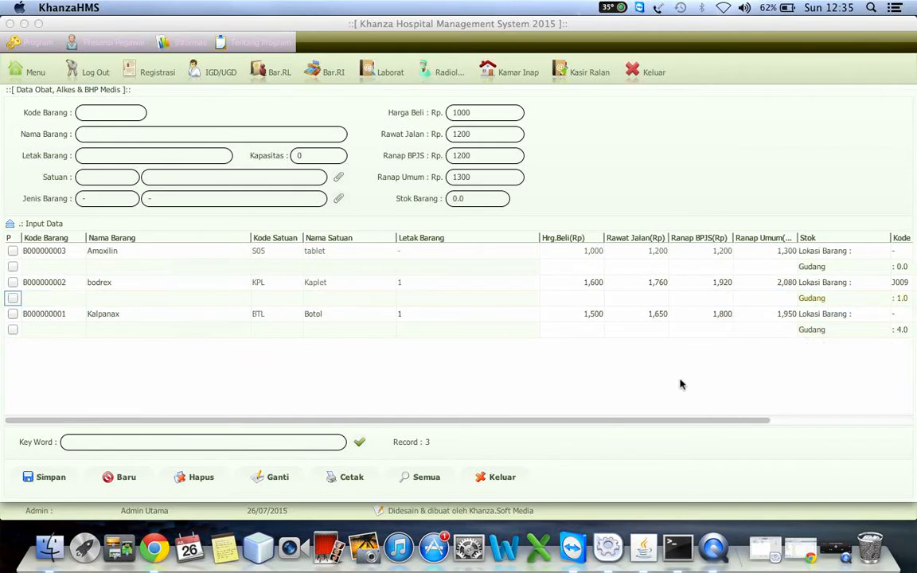
{"action": "left_click", "coordinate": [431, 476]}
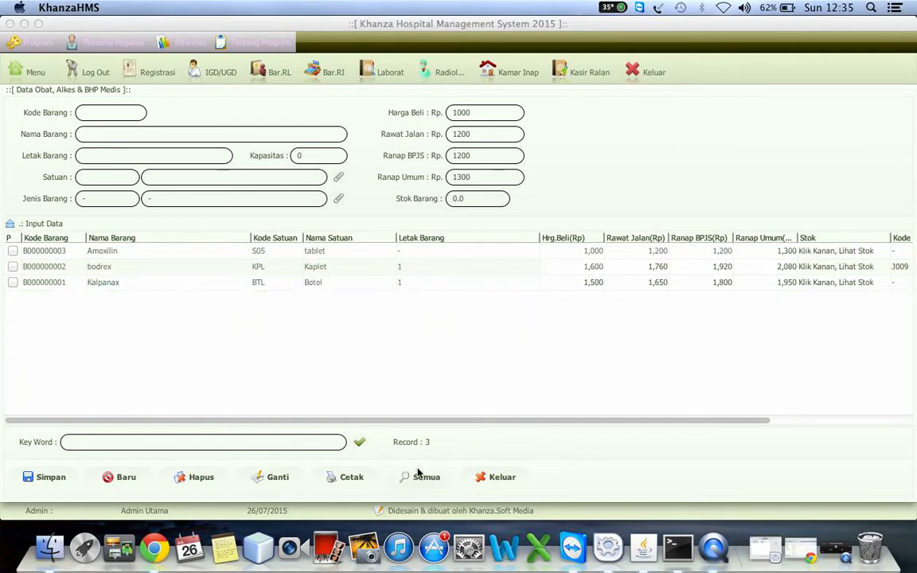
Step: Generate a print preview with three per-item barcodes for Amoxilin and close it
{"action": "left_click", "coordinate": [184, 254]}
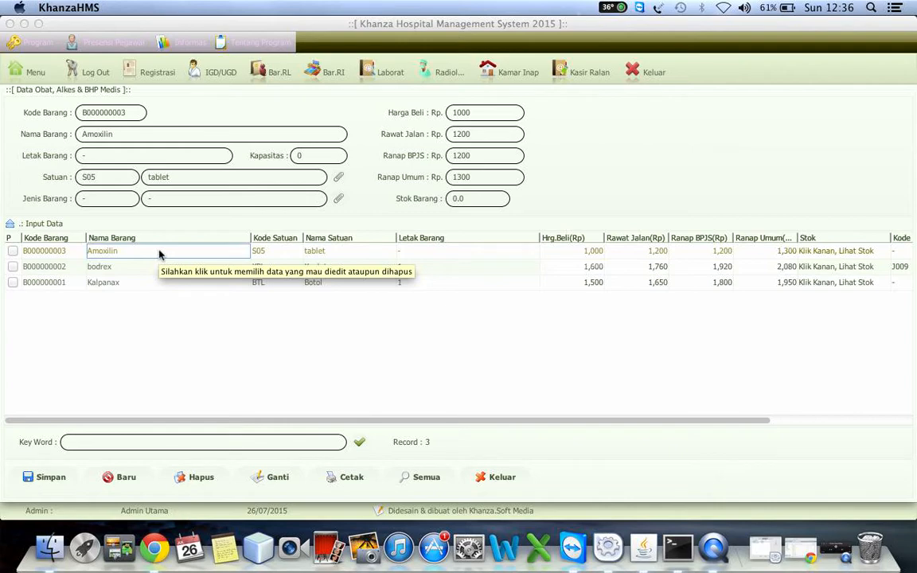
{"action": "right_click", "coordinate": [159, 253]}
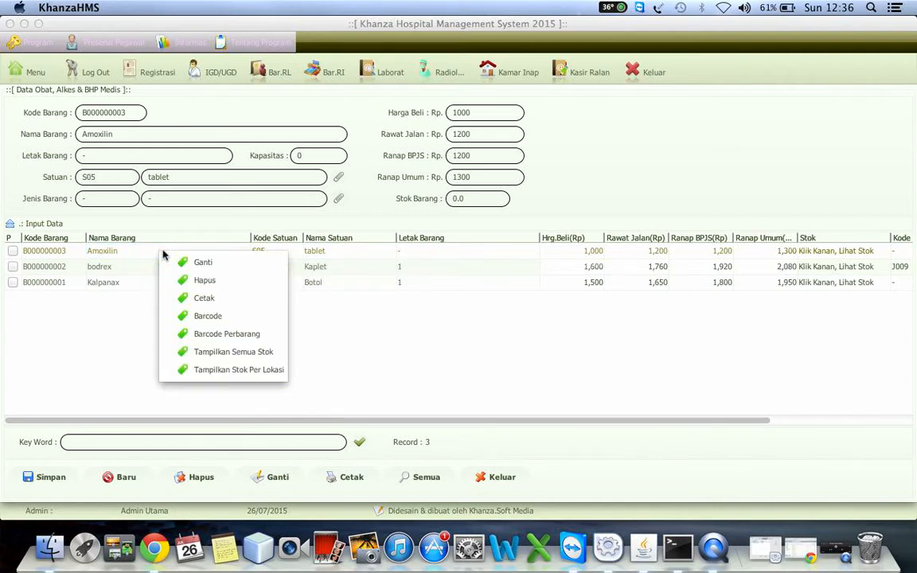
{"action": "left_click", "coordinate": [213, 338]}
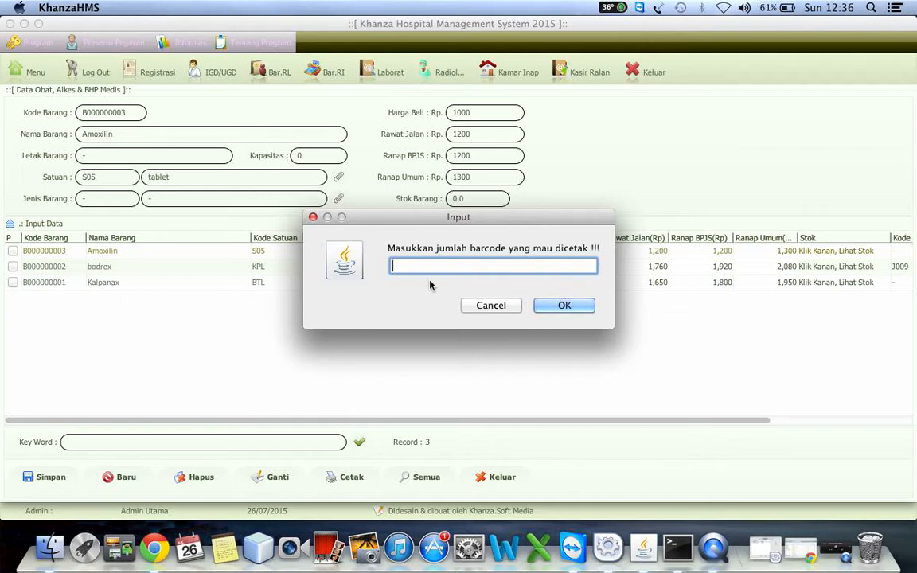
{"action": "type", "text": "5"}
{"action": "left_click", "coordinate": [565, 306]}
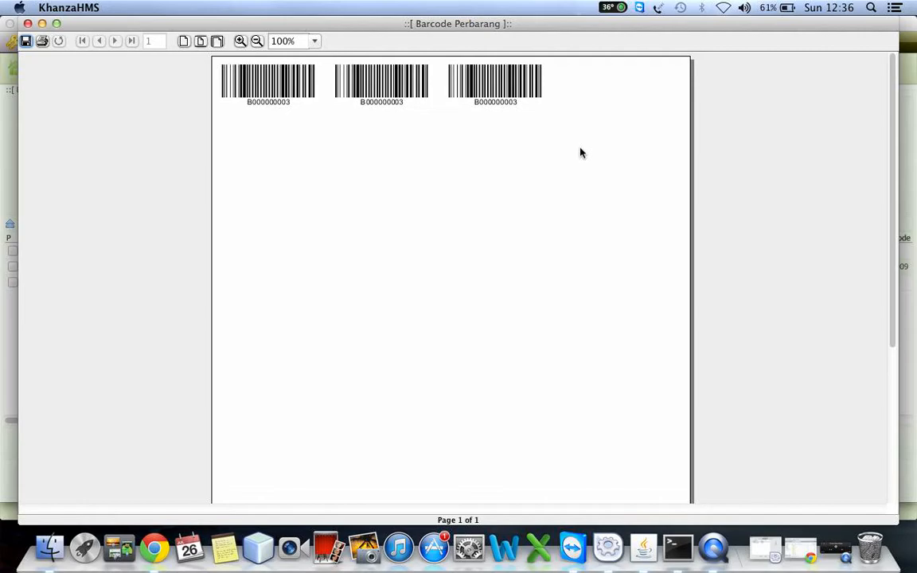
{"action": "left_click", "coordinate": [28, 24]}
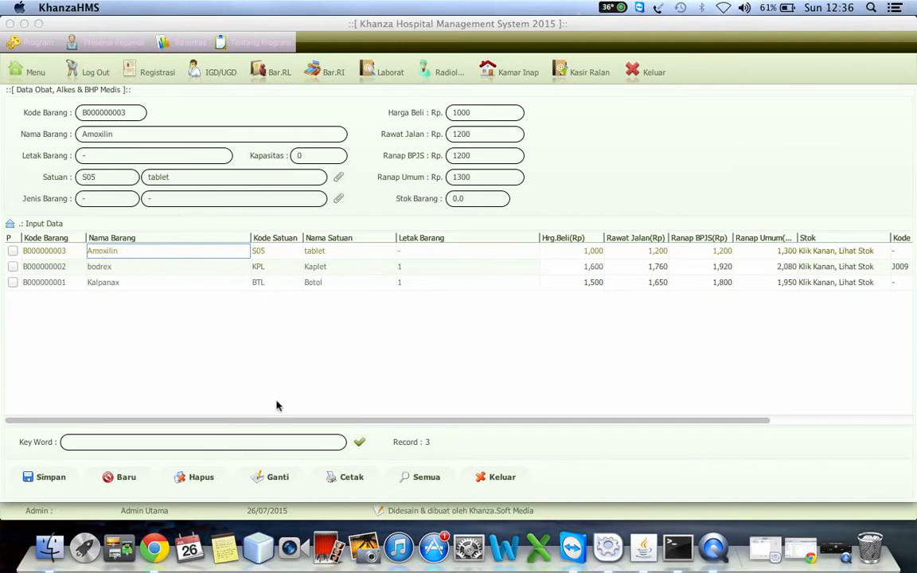
Step: Load the bodrex item for editing and change its name to Konidin
{"action": "left_click", "coordinate": [169, 270]}
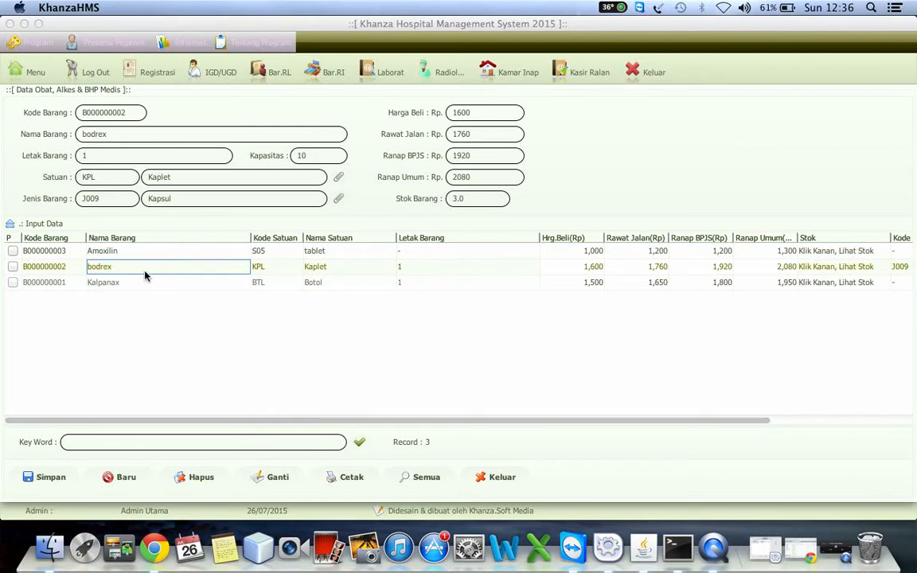
{"action": "left_click", "coordinate": [124, 137]}
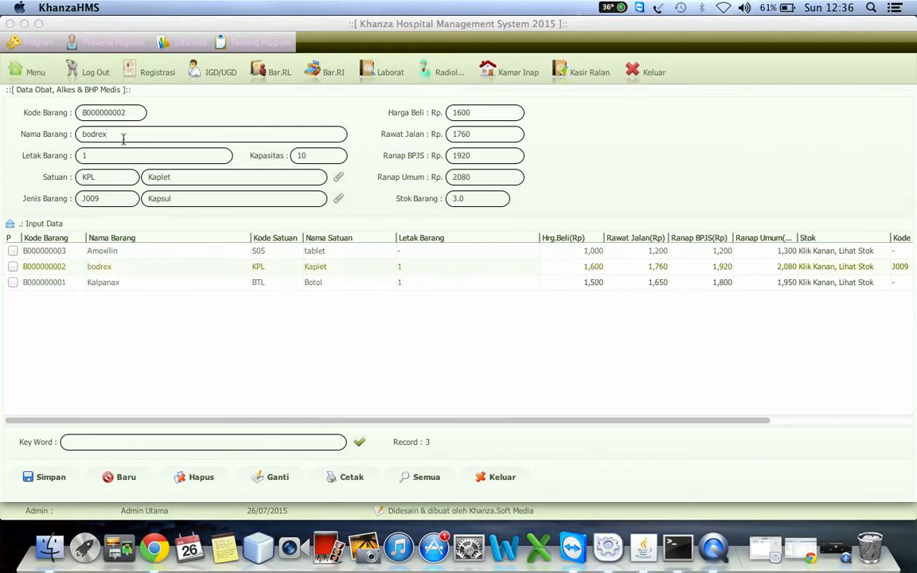
{"action": "key", "text": "shift+Left"}
{"action": "key", "text": "shift+Left"}
{"action": "key", "text": "shift+Left"}
{"action": "key", "text": "shift+Left"}
{"action": "key", "text": "shift+Left"}
{"action": "key", "text": "shift+Left"}
{"action": "type", "text": "Konidin"}
Step: Set both the item's unit and its type to Botol, save the changed record and leave the item data
{"action": "left_click", "coordinate": [338, 181]}
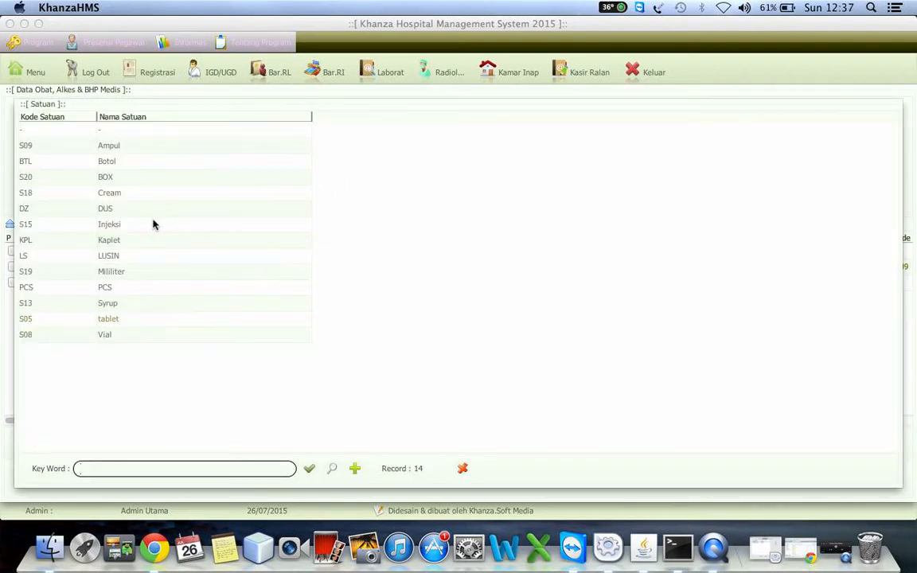
{"action": "double_click", "coordinate": [119, 160]}
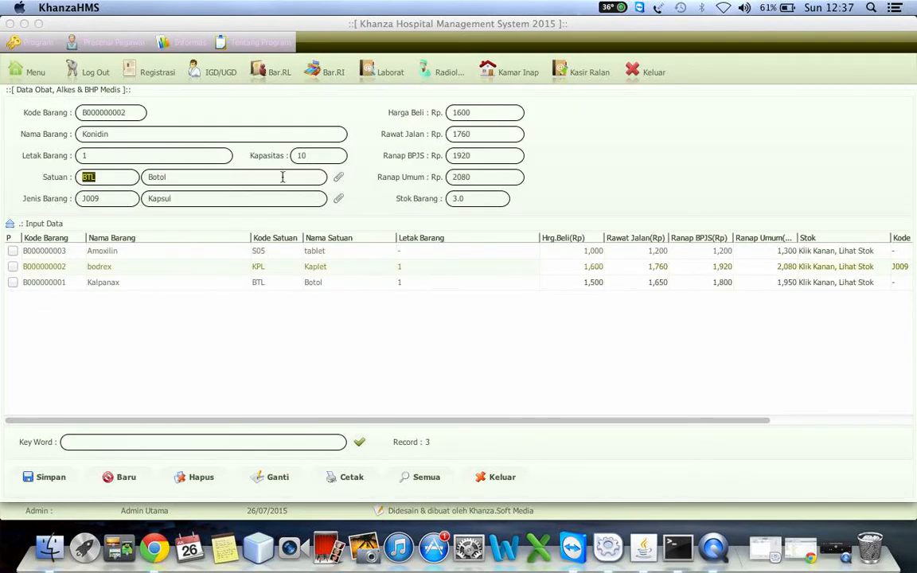
{"action": "left_click", "coordinate": [336, 200]}
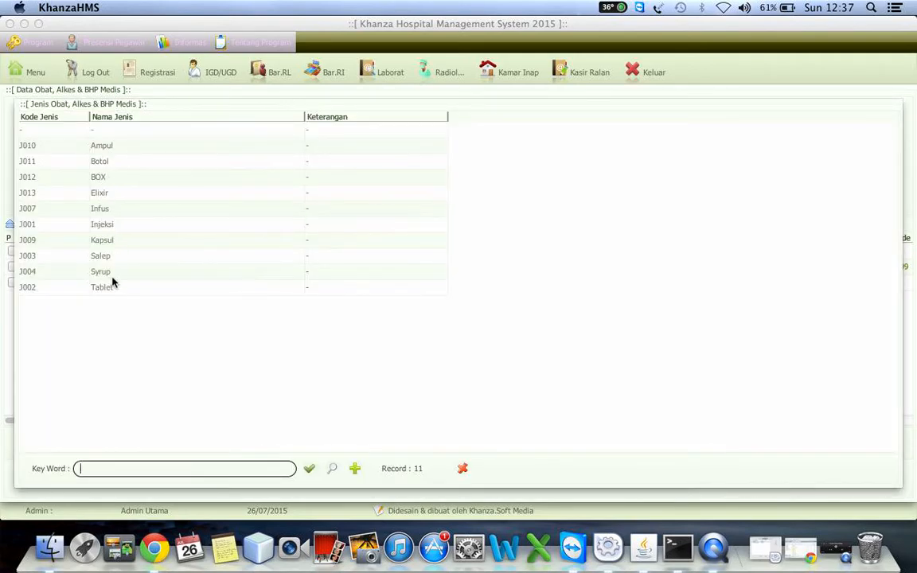
{"action": "double_click", "coordinate": [106, 160]}
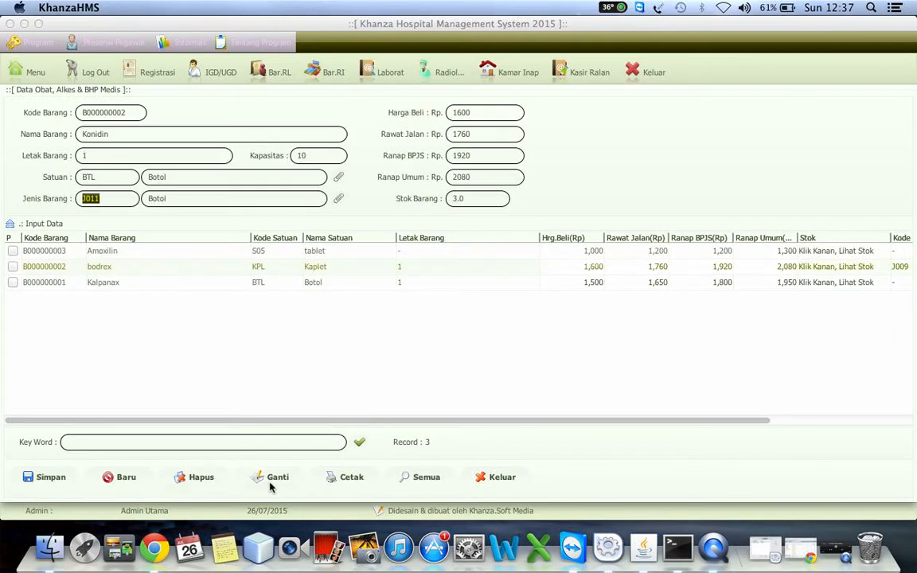
{"action": "left_click", "coordinate": [278, 478]}
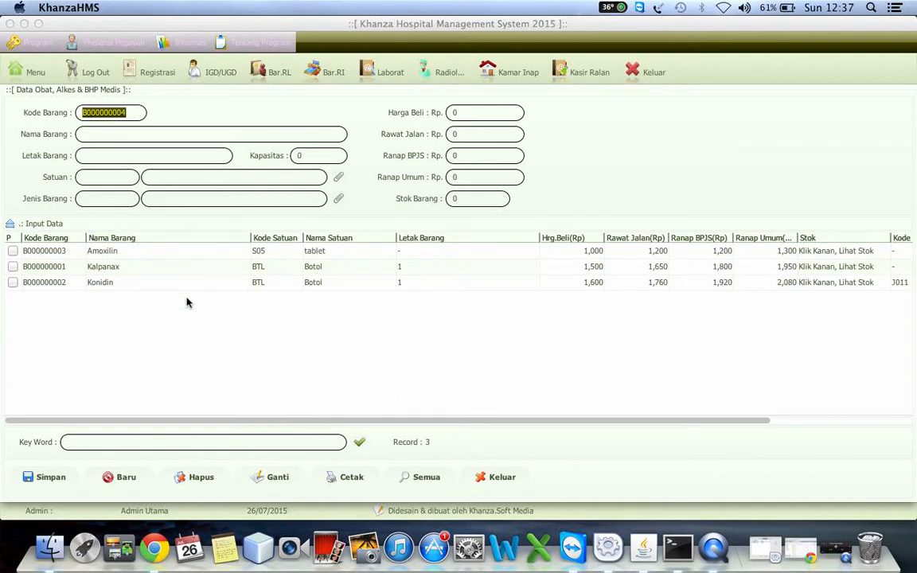
{"action": "left_click", "coordinate": [496, 477]}
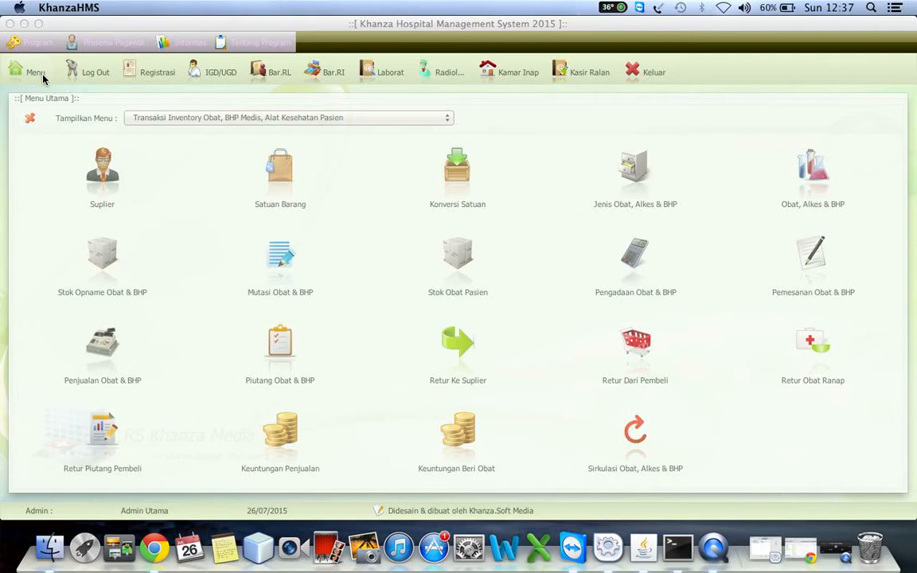
Step: Add a supplier named Kimia Farma with code S0002, based on the existing supplier record
{"action": "left_click", "coordinate": [102, 177]}
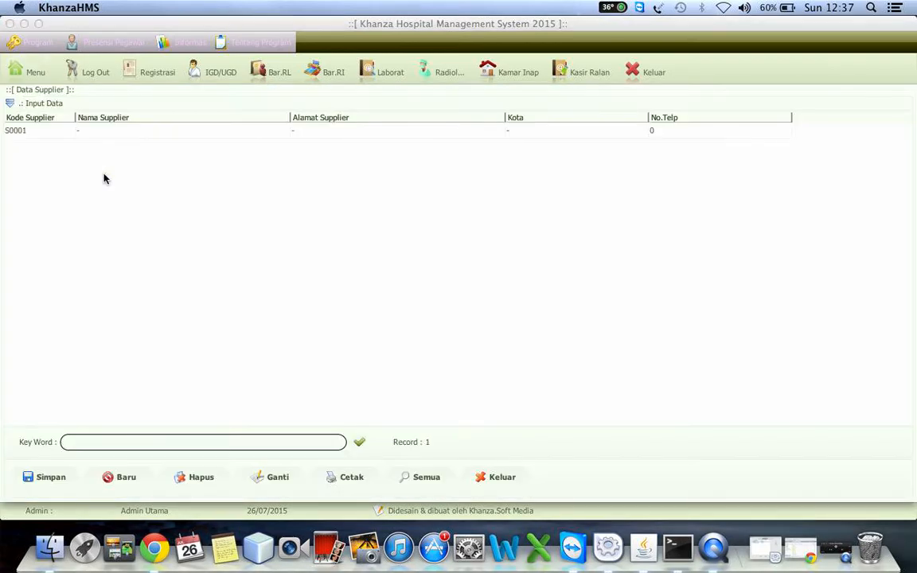
{"action": "left_click", "coordinate": [59, 91]}
{"action": "left_click", "coordinate": [131, 209]}
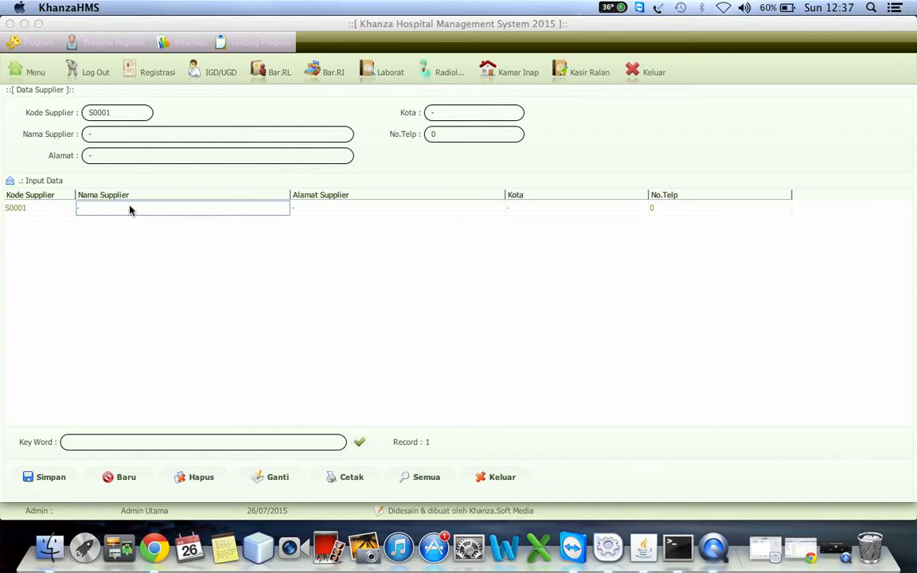
{"action": "left_click", "coordinate": [112, 137]}
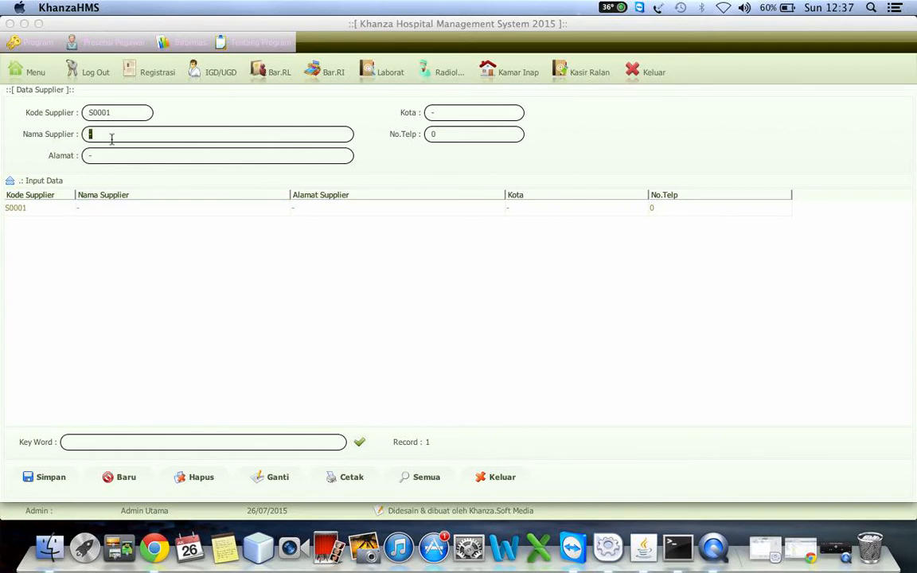
{"action": "type", "text": "Kimia Farma"}
{"action": "left_click", "coordinate": [116, 111]}
{"action": "key", "text": "BackSpace"}
{"action": "type", "text": "2"}
{"action": "left_click", "coordinate": [44, 477]}
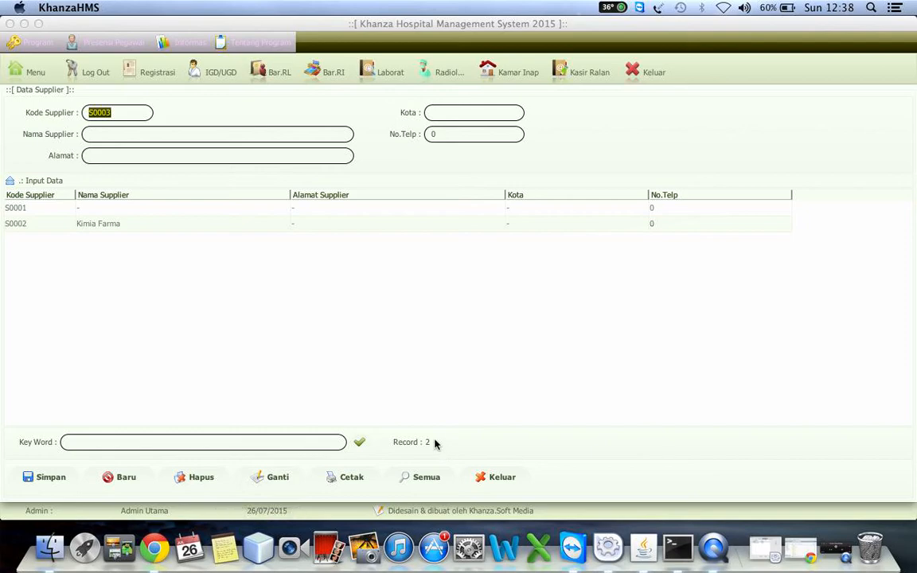
Step: Preview the printable supplier report and close it
{"action": "left_click", "coordinate": [338, 477]}
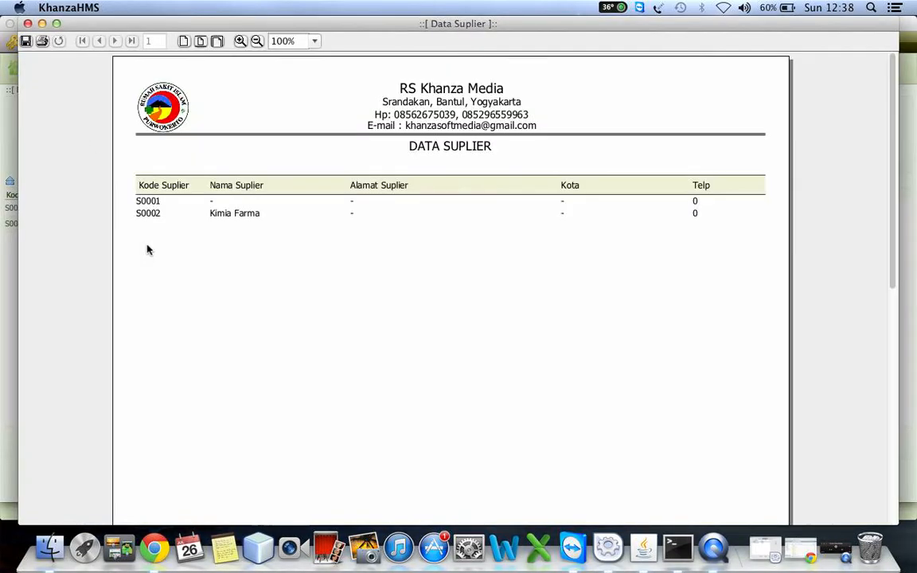
{"action": "left_click", "coordinate": [27, 23]}
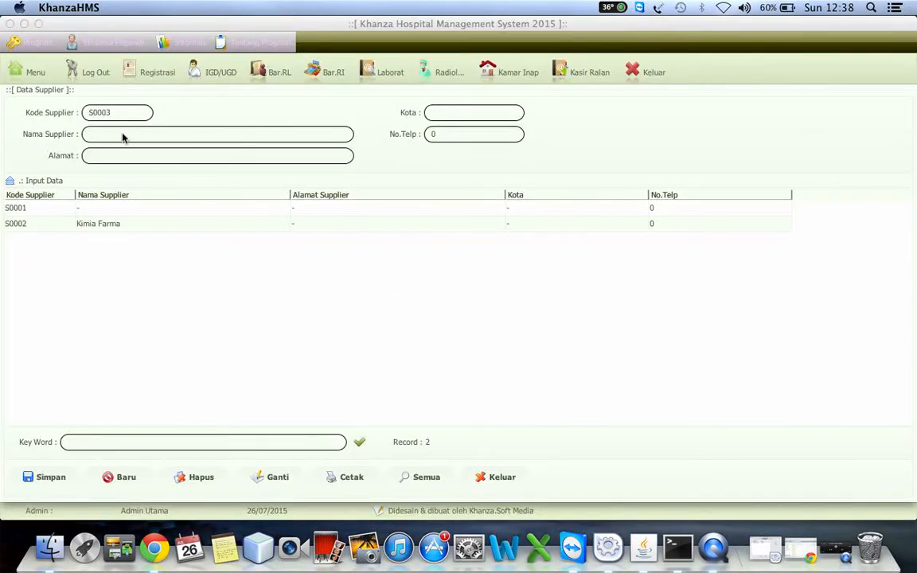
Step: Open the drug stock opname form and set its location to Apotek
{"action": "left_click", "coordinate": [34, 72]}
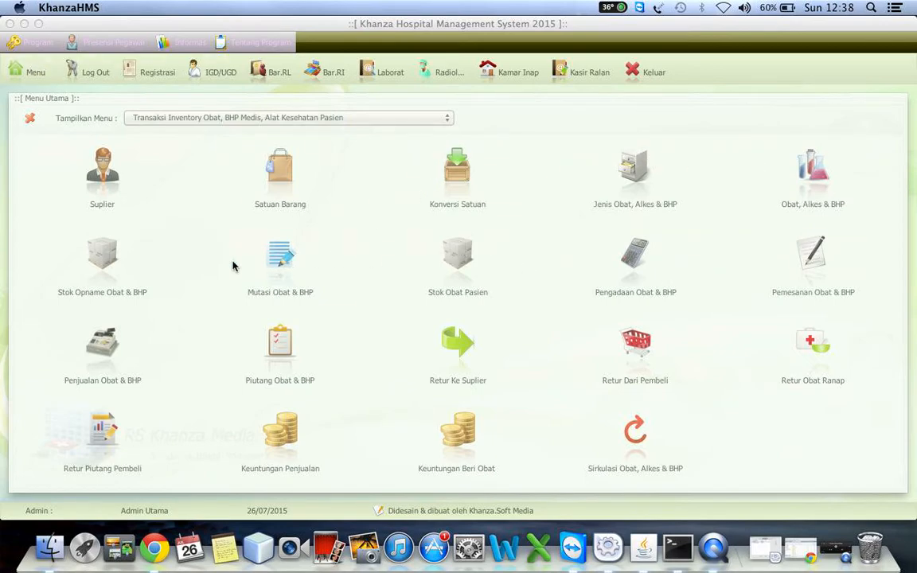
{"action": "left_click", "coordinate": [91, 260]}
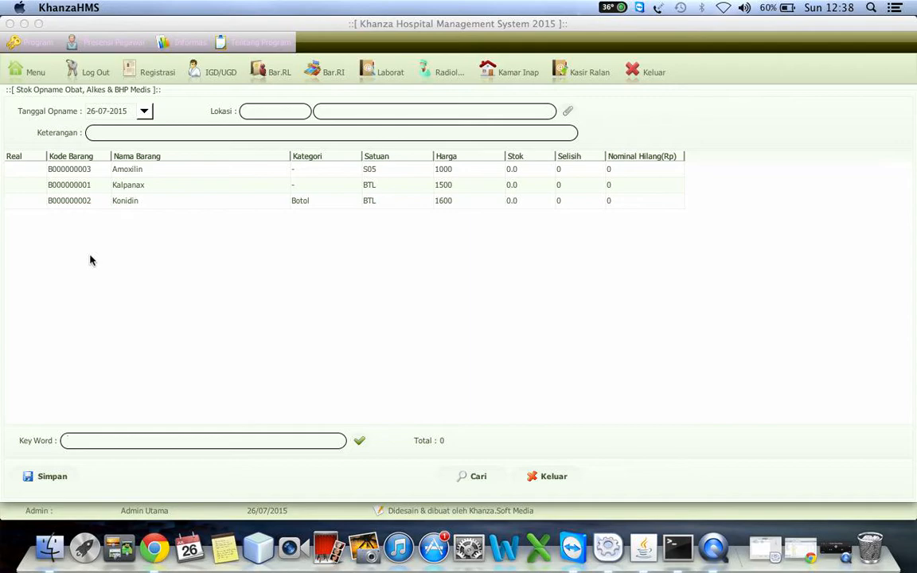
{"action": "left_click", "coordinate": [566, 113]}
{"action": "double_click", "coordinate": [142, 148]}
Step: Enter 10 as the real stock count of Amoxilin in the opname table
{"action": "left_click", "coordinate": [25, 173]}
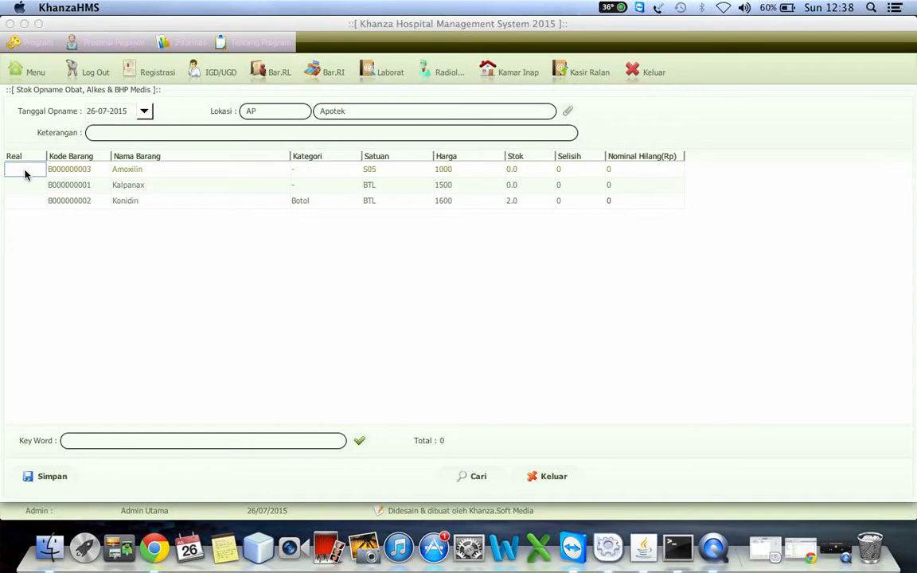
{"action": "type", "text": "10"}
{"action": "key", "text": "Return"}
{"action": "key", "text": "Up"}
{"action": "key", "text": "Right"}
{"action": "key", "text": "Right"}
{"action": "key", "text": "Right"}
{"action": "key", "text": "Right"}
{"action": "key", "text": "Down"}
{"action": "key", "text": "Left"}
{"action": "key", "text": "Left"}
{"action": "key", "text": "Left"}
{"action": "key", "text": "Left"}
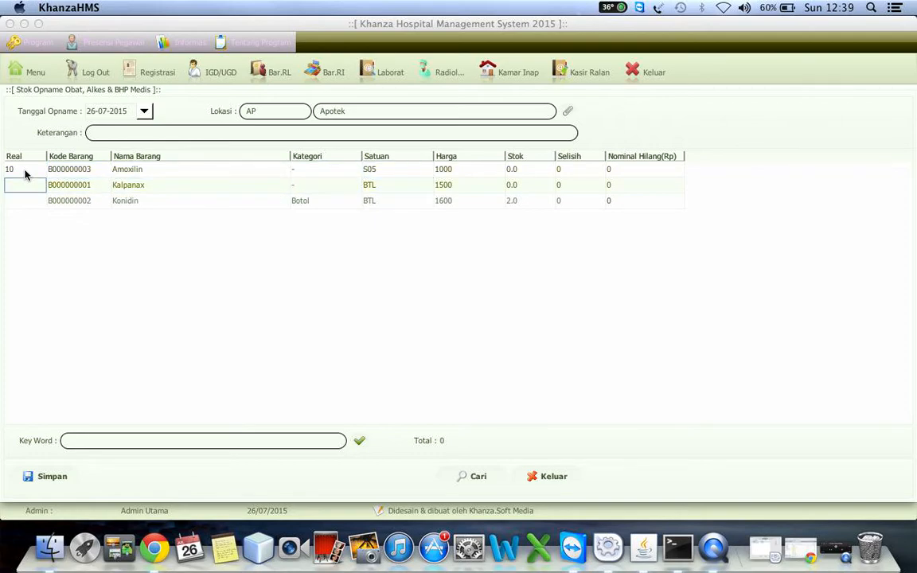
Step: Enter real stock counts of 3 for Kalpanax and 6 for Konidin, and update the rows' stock differences
{"action": "type", "text": "3"}
{"action": "key", "text": "Return"}
{"action": "type", "text": "6"}
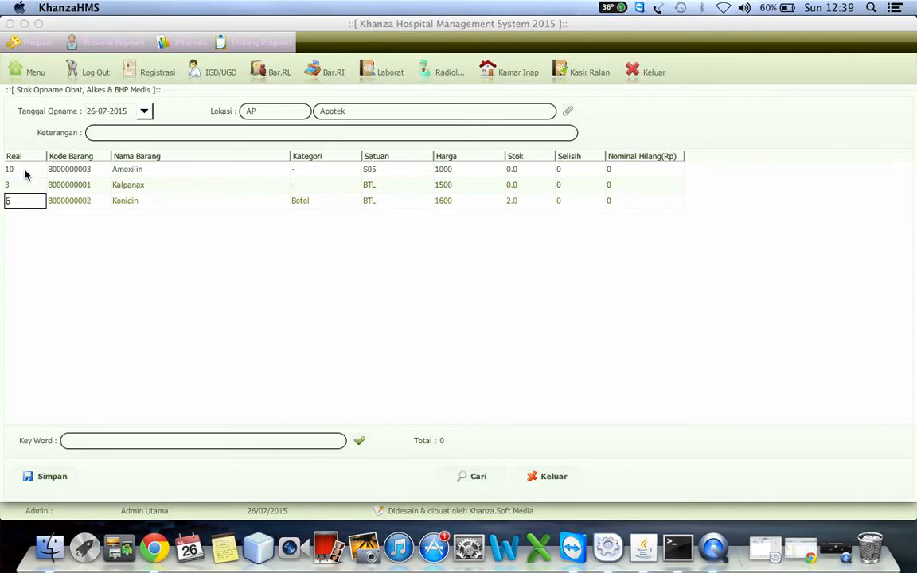
{"action": "key", "text": "Right"}
{"action": "key", "text": "Return"}
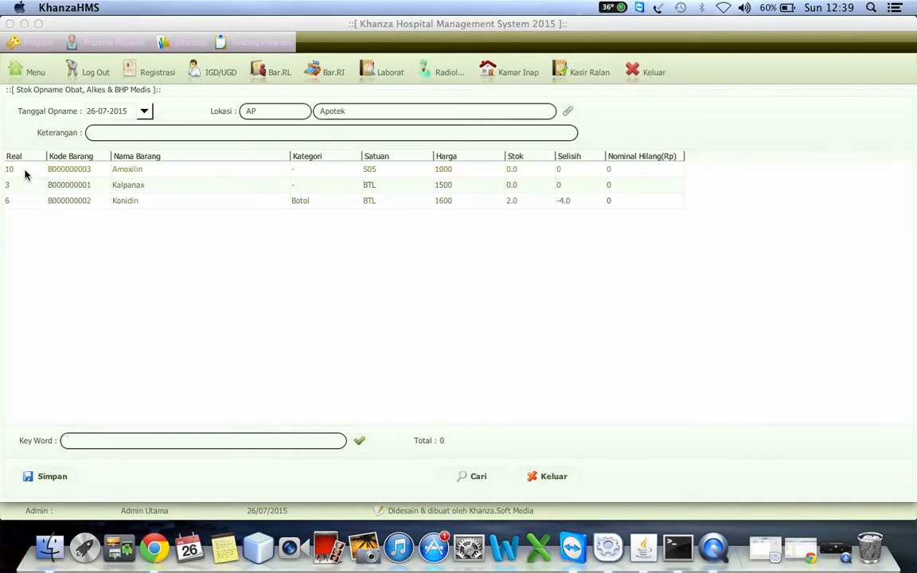
{"action": "left_click", "coordinate": [68, 184]}
{"action": "left_click", "coordinate": [64, 172]}
Step: Describe the stock opname as Opname Barang and save it
{"action": "left_click", "coordinate": [222, 133]}
{"action": "type", "text": "Opname barang"}
{"action": "key", "text": "Left"}
{"action": "key", "text": "Left"}
{"action": "key", "text": "shift+Left"}
{"action": "type", "text": "B"}
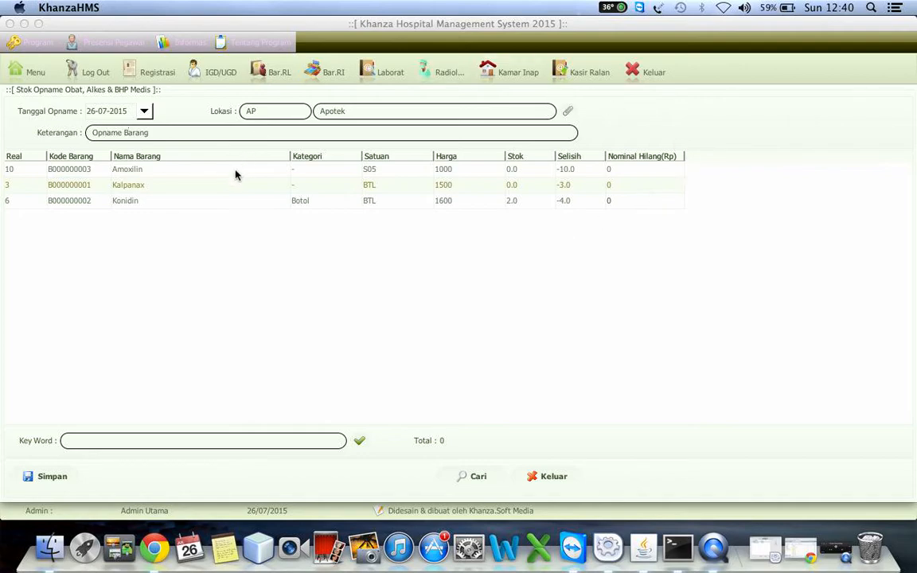
{"action": "left_click", "coordinate": [49, 478]}
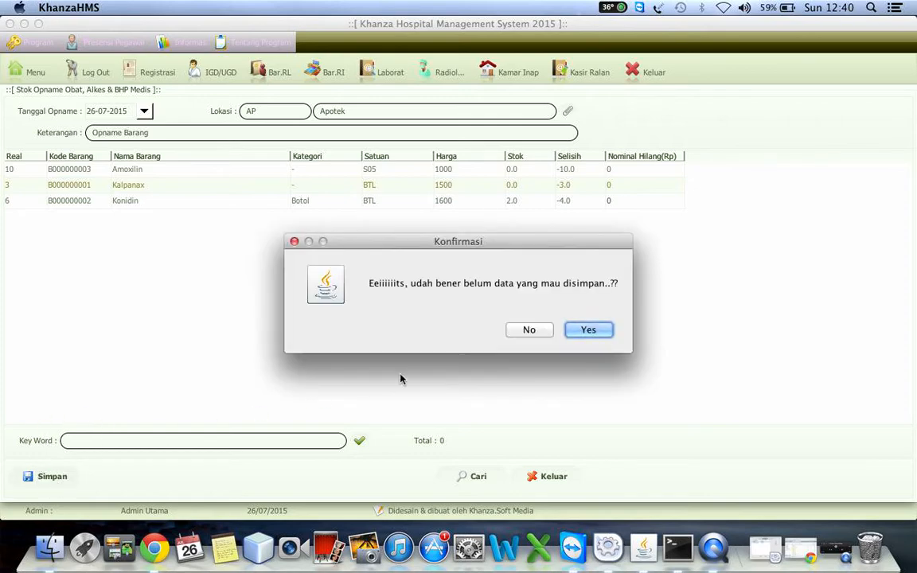
{"action": "left_click", "coordinate": [583, 329]}
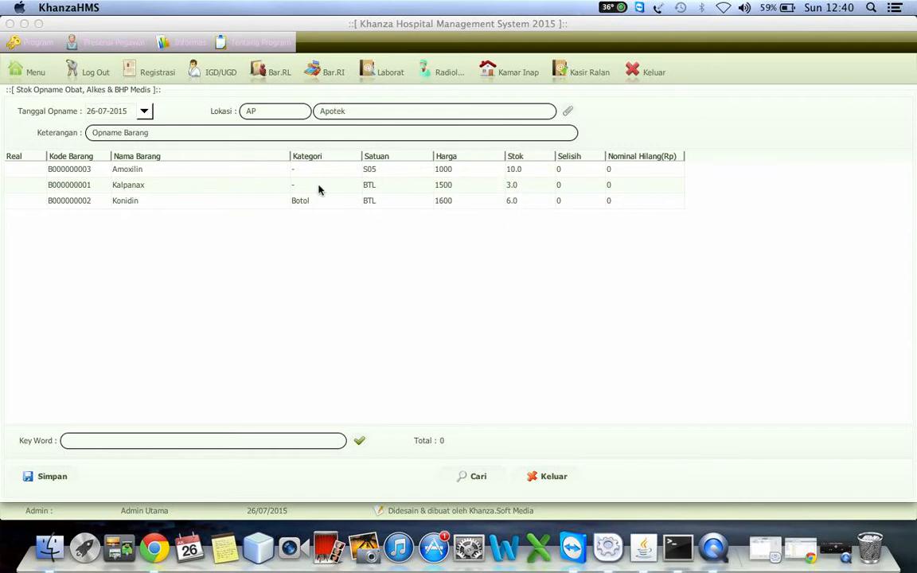
Step: Open the drug transfer form between warehouses and set the source to Apotek and the destination to Gudang
{"action": "left_click", "coordinate": [28, 72]}
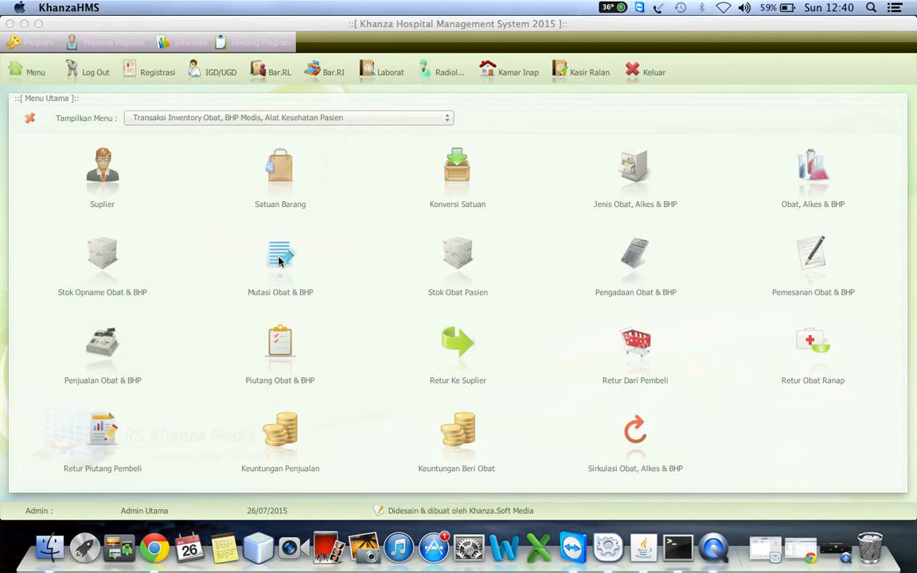
{"action": "left_click", "coordinate": [278, 261]}
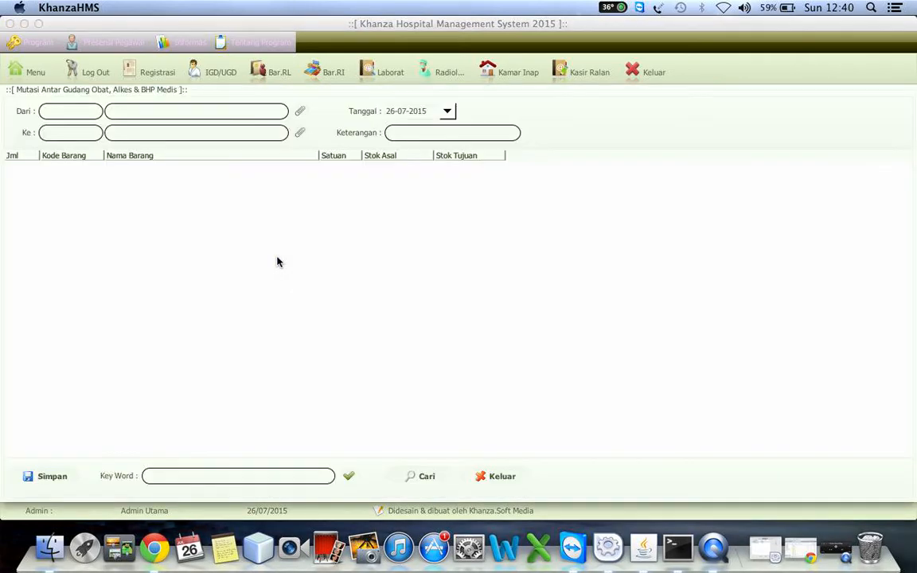
{"action": "left_click", "coordinate": [300, 111]}
{"action": "left_click", "coordinate": [164, 146]}
{"action": "double_click", "coordinate": [166, 148]}
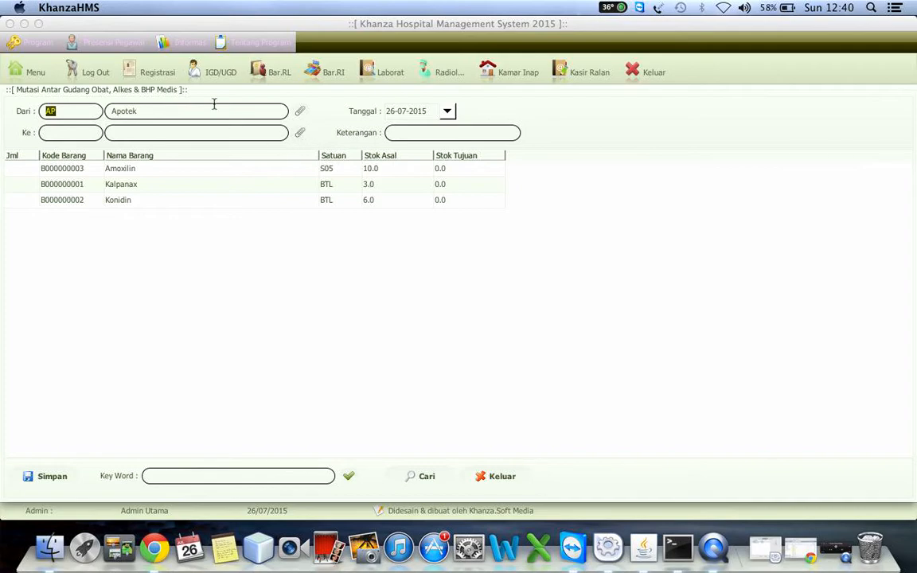
{"action": "left_click", "coordinate": [302, 135]}
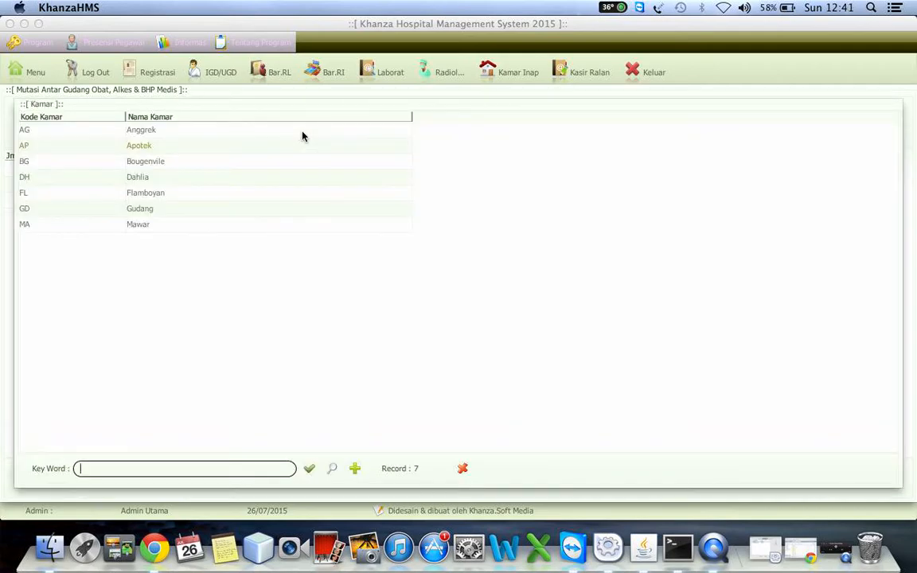
{"action": "double_click", "coordinate": [139, 208]}
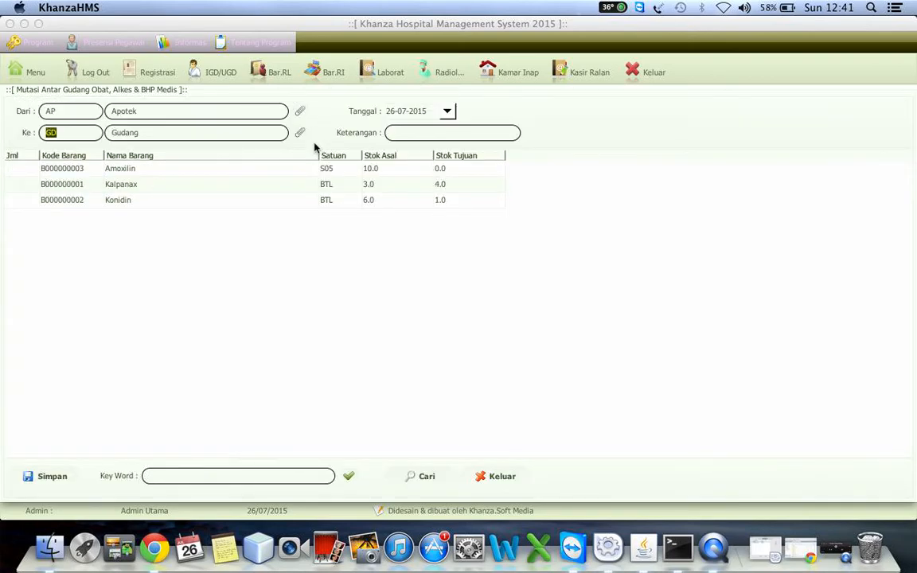
Step: Reselect Gudang as the transfer destination and refresh the item list
{"action": "left_click", "coordinate": [301, 133]}
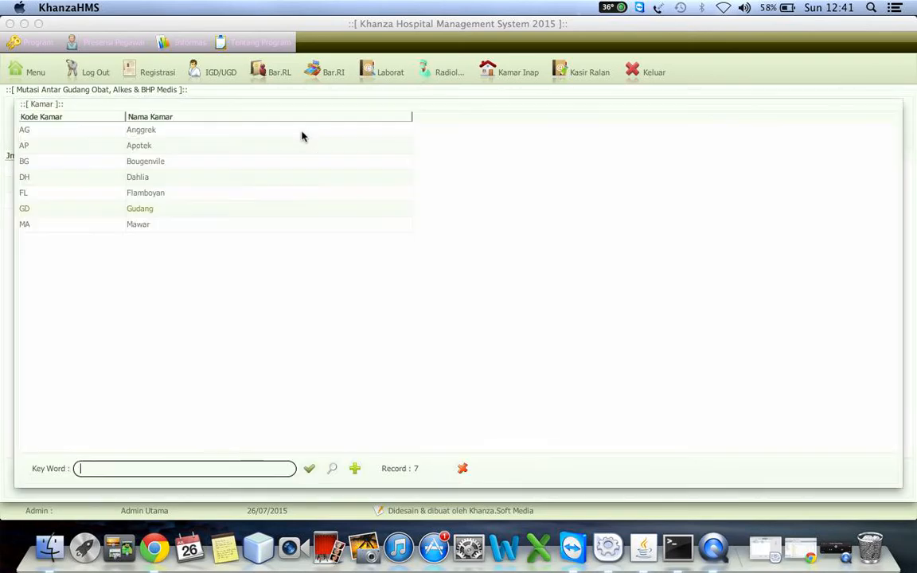
{"action": "double_click", "coordinate": [134, 208]}
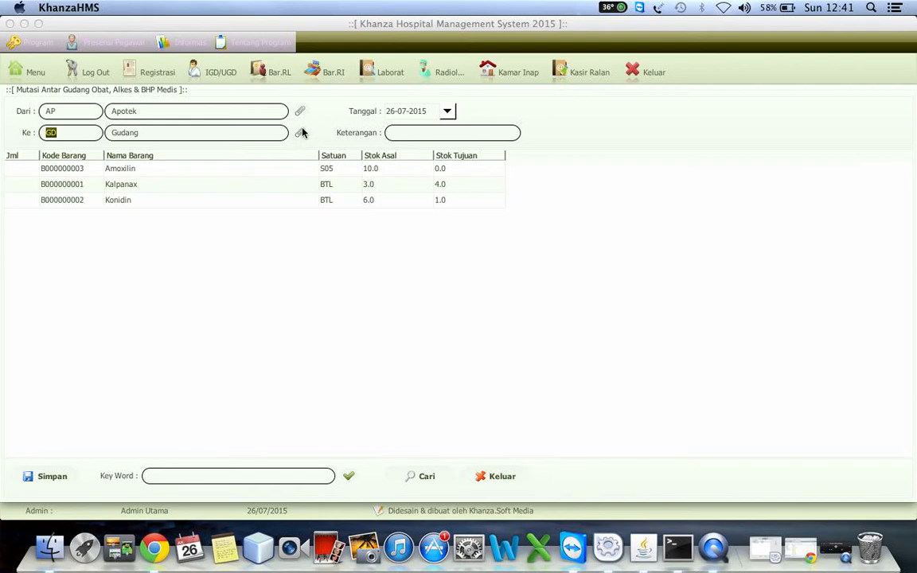
{"action": "left_click", "coordinate": [92, 185]}
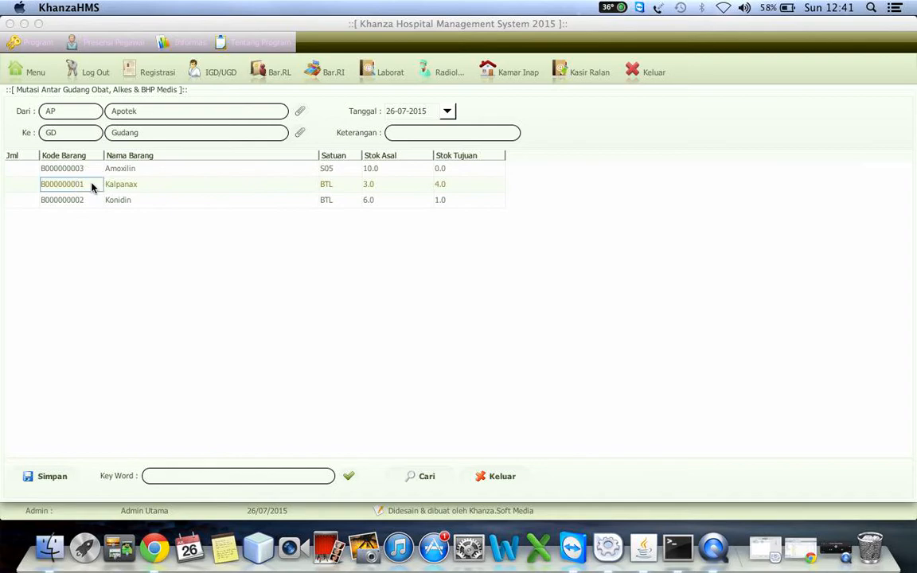
{"action": "left_click", "coordinate": [348, 476]}
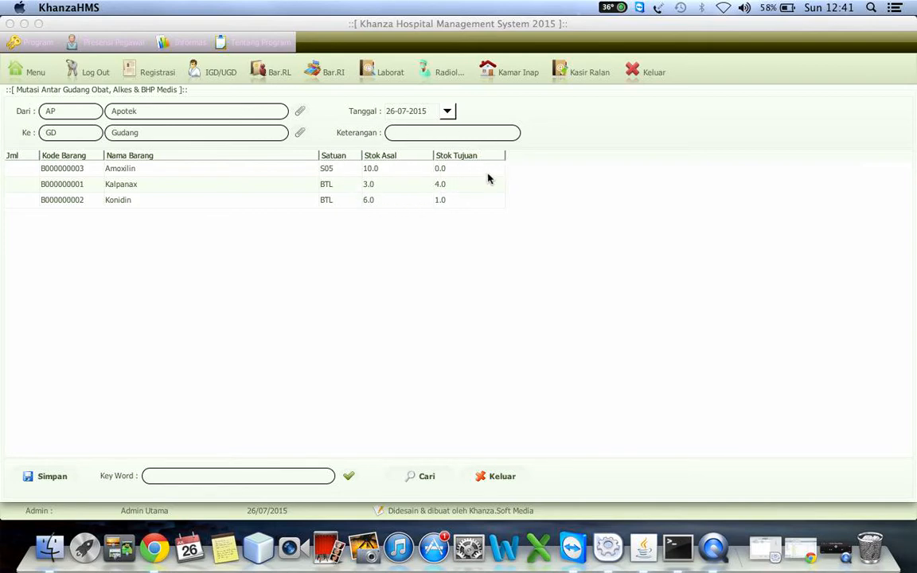
Step: Enter transfer quantities of 4 for Amoxilin and 2 for Konidin
{"action": "left_click", "coordinate": [16, 169]}
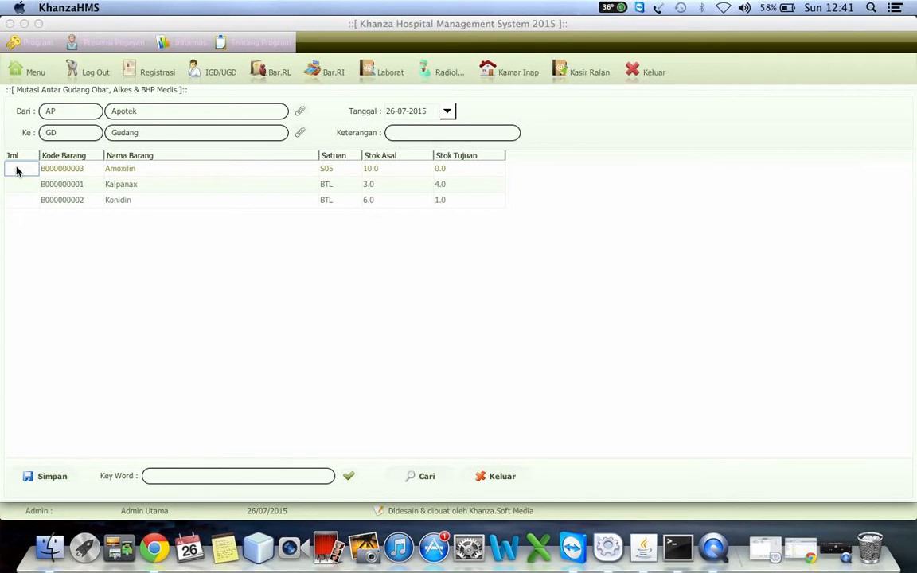
{"action": "type", "text": "4"}
{"action": "key", "text": "Tab"}
{"action": "key", "text": "Tab"}
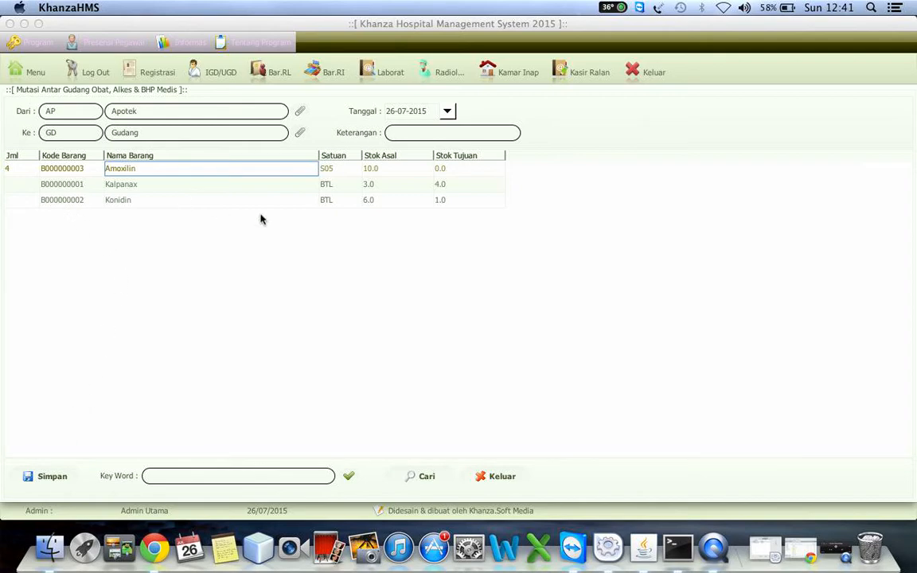
{"action": "left_click", "coordinate": [17, 201]}
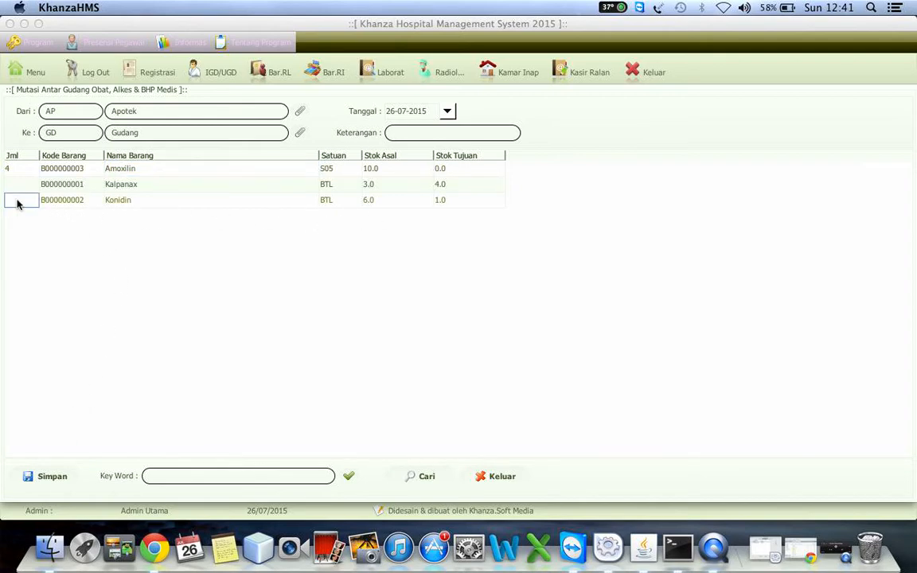
{"action": "type", "text": "2"}
{"action": "key", "text": "Tab"}
{"action": "key", "text": "Tab"}
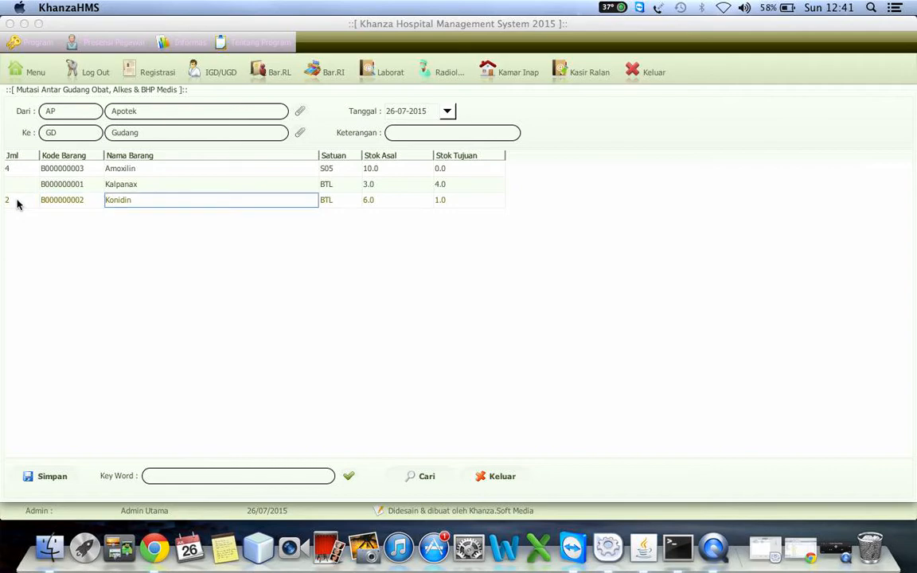
Step: Enter mutasi as the transfer's description and save the transfer
{"action": "left_click", "coordinate": [46, 477]}
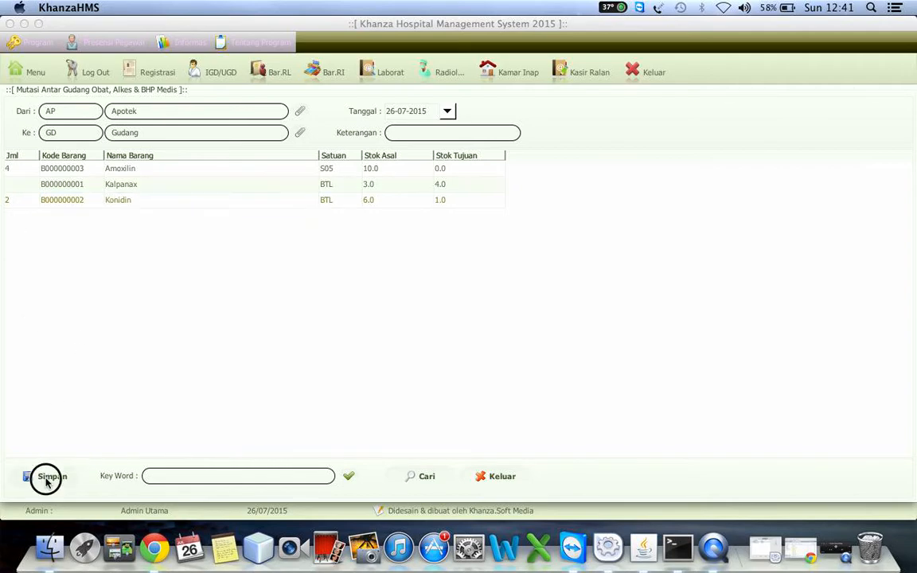
{"action": "left_click", "coordinate": [549, 306]}
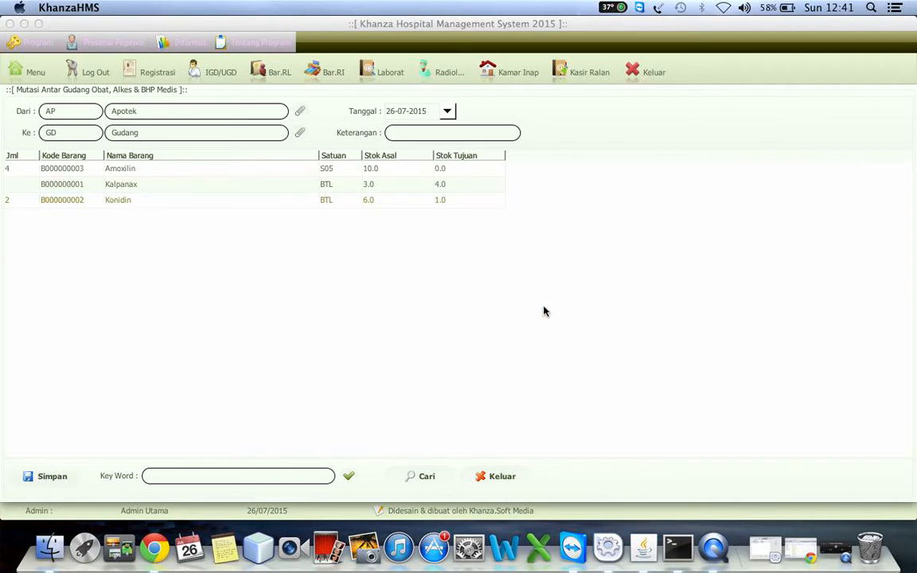
{"action": "type", "text": "mutasi"}
{"action": "left_click", "coordinate": [47, 476]}
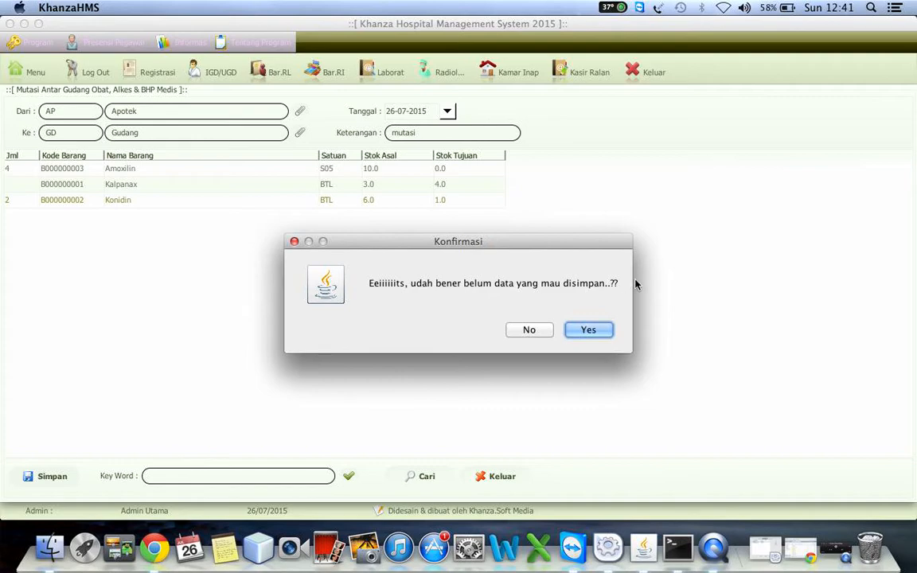
{"action": "left_click", "coordinate": [594, 329]}
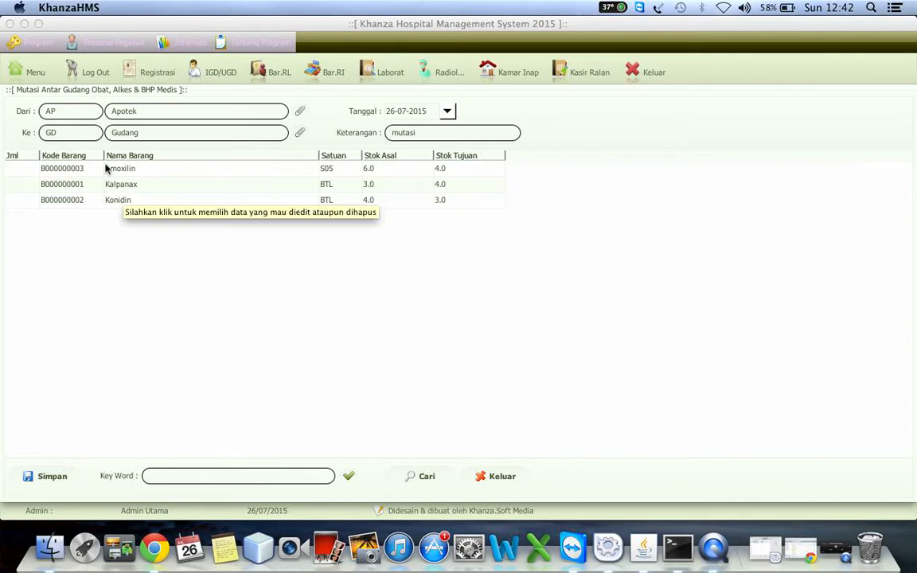
Step: Open the drug and medical-supply procurement form (Pengadaan Obat & BHP) and view its purchase record search
{"action": "left_click", "coordinate": [33, 80]}
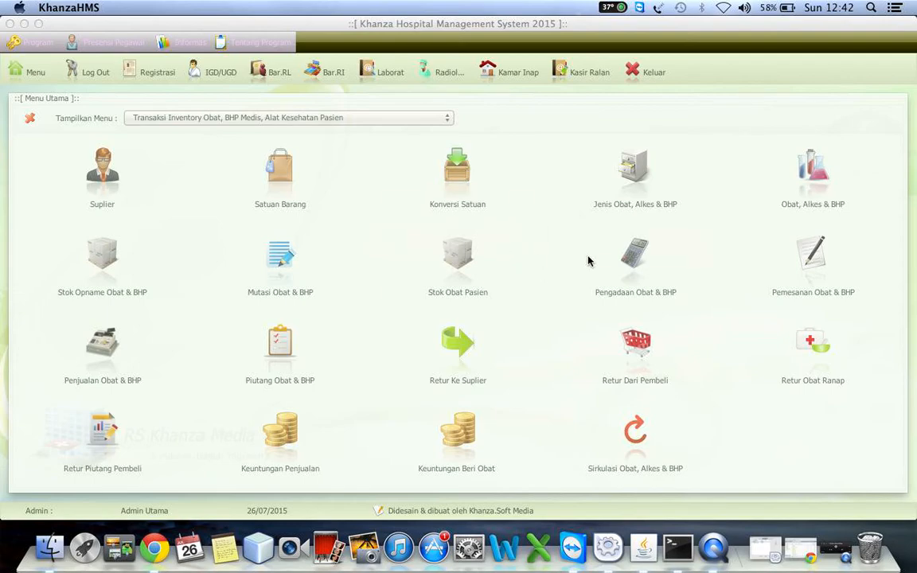
{"action": "left_click", "coordinate": [636, 260]}
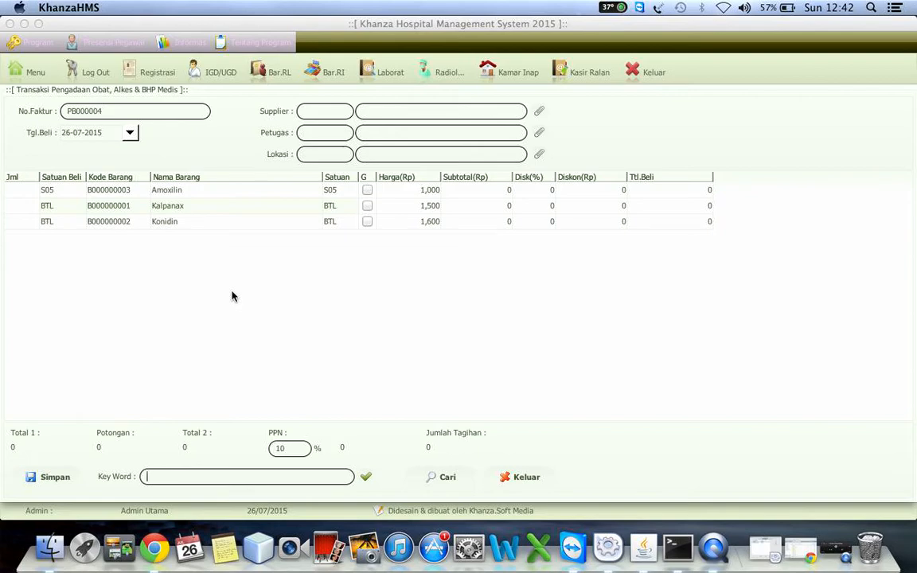
{"action": "left_click", "coordinate": [436, 476]}
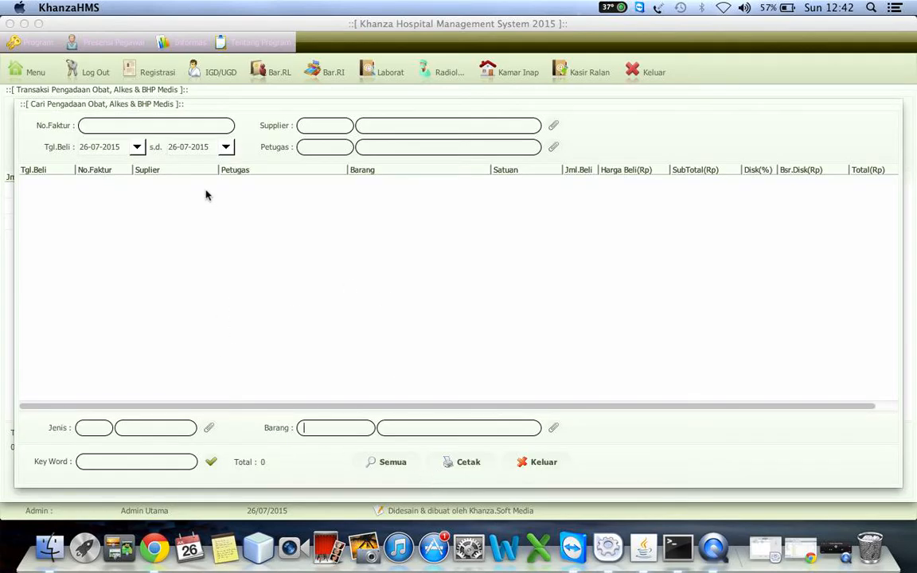
{"action": "left_click", "coordinate": [526, 462]}
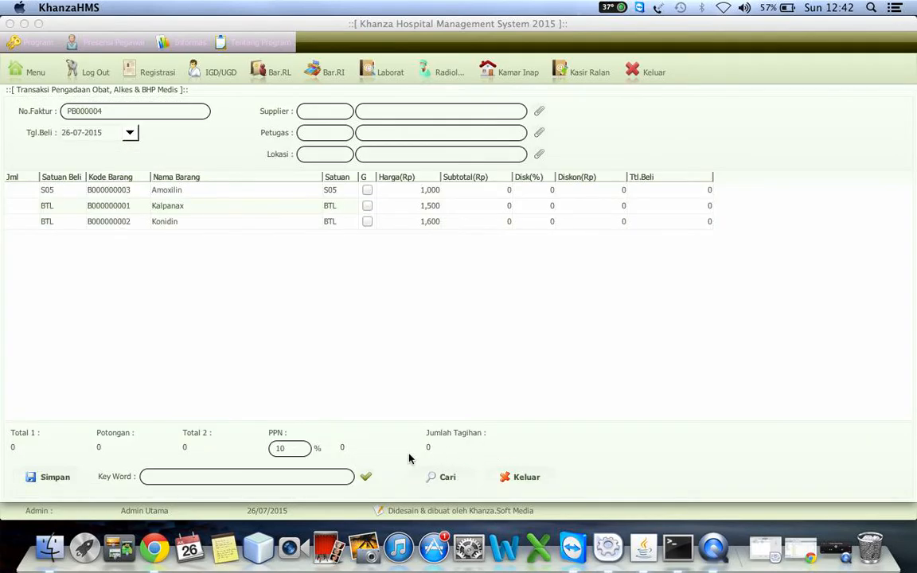
{"action": "left_click", "coordinate": [24, 70]}
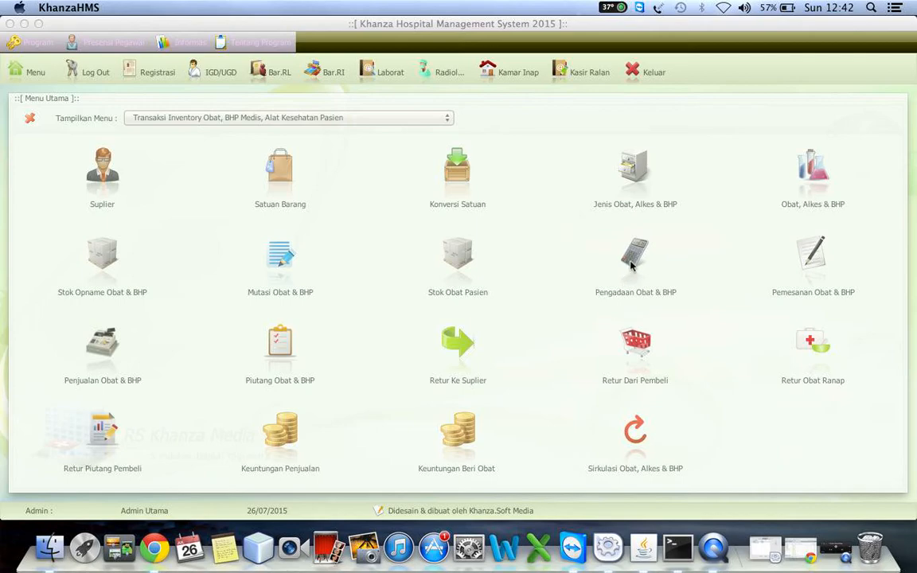
{"action": "left_click", "coordinate": [634, 255]}
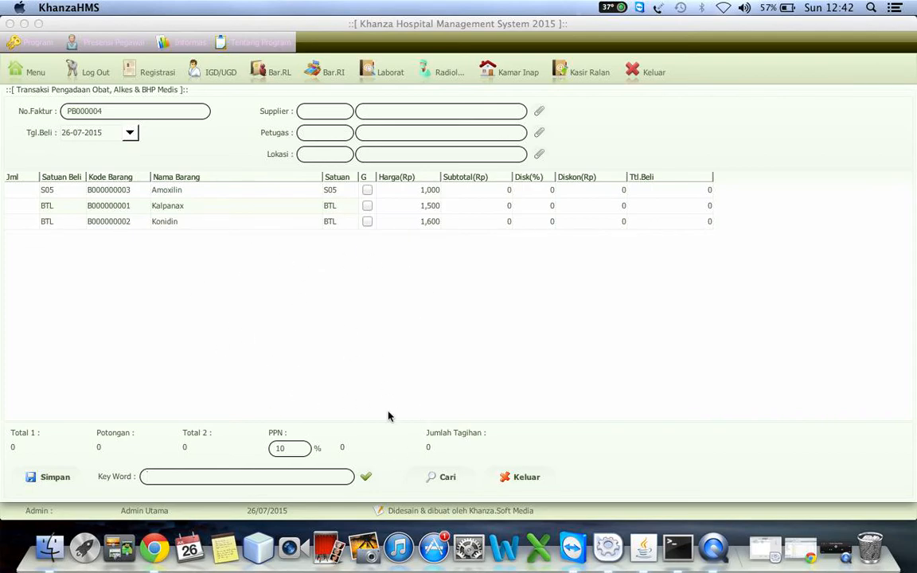
{"action": "left_click", "coordinate": [451, 478]}
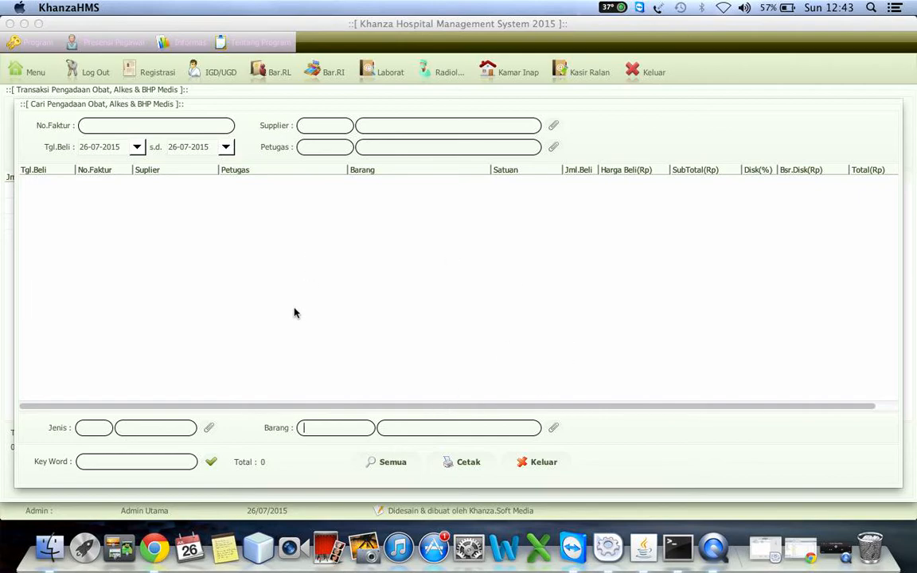
{"action": "left_click", "coordinate": [538, 462]}
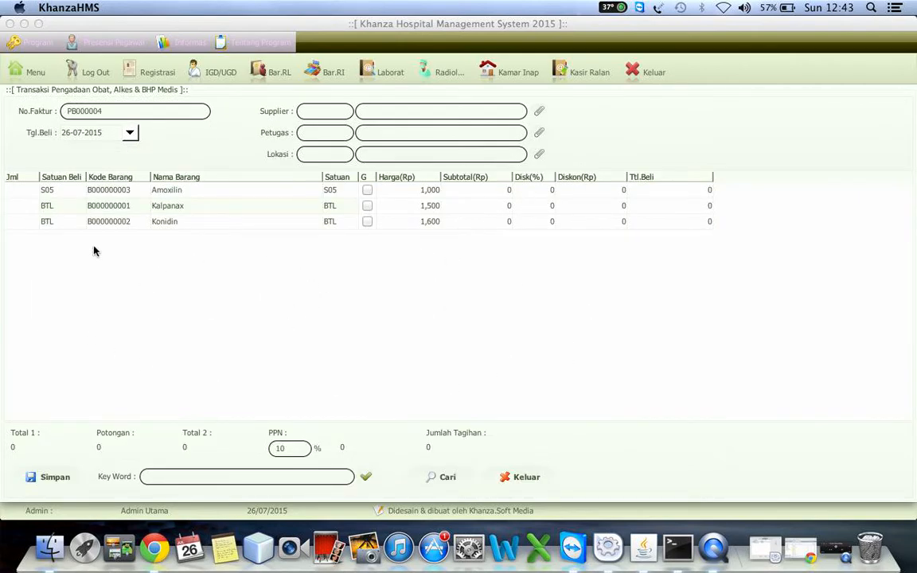
Step: Set the purchase's supplier to Kimia Farma and choose the named staff member as the officer in charge
{"action": "left_click", "coordinate": [542, 112]}
{"action": "left_click", "coordinate": [124, 161]}
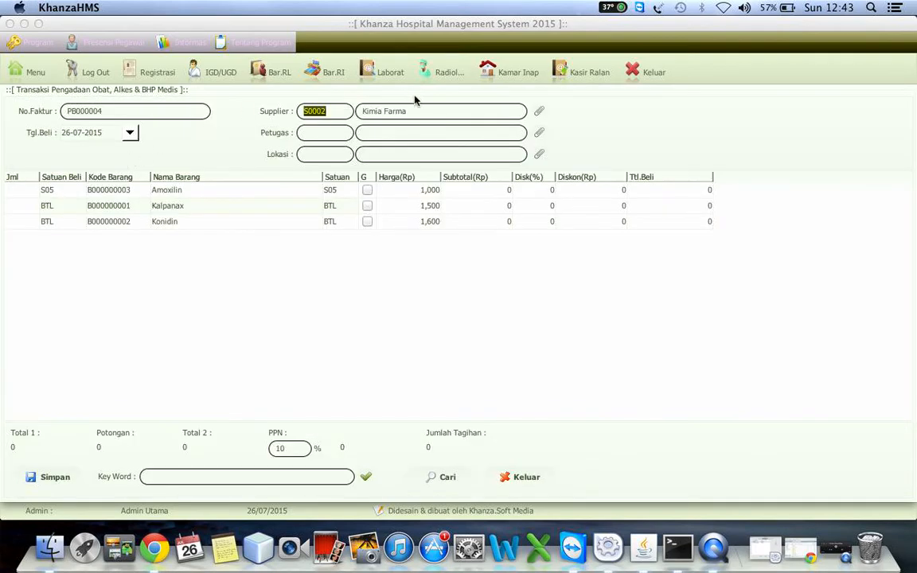
{"action": "left_click", "coordinate": [540, 132]}
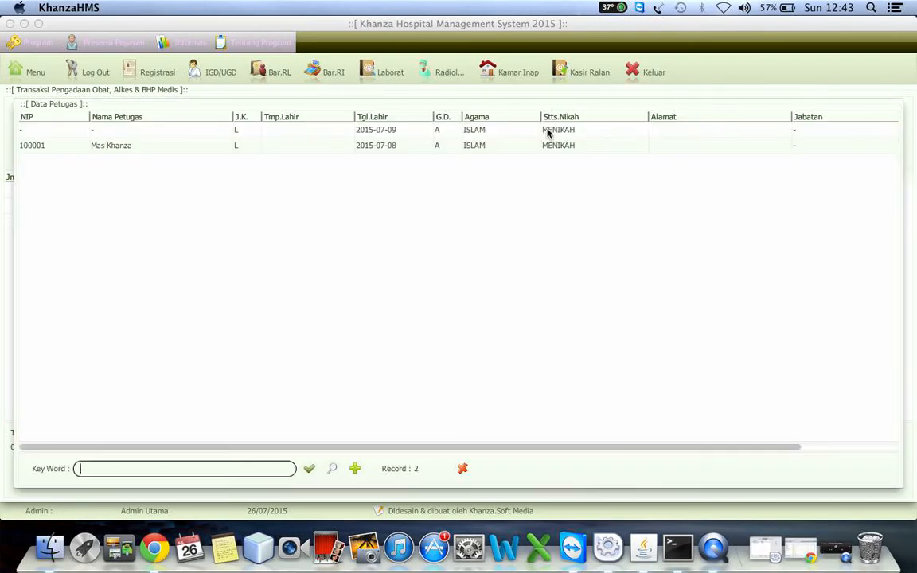
{"action": "left_click", "coordinate": [122, 148]}
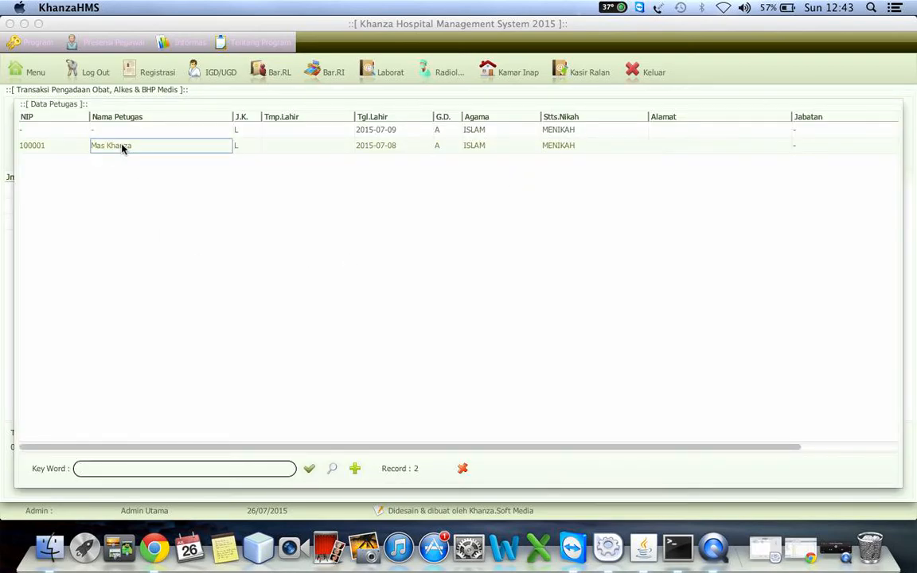
{"action": "double_click", "coordinate": [122, 148]}
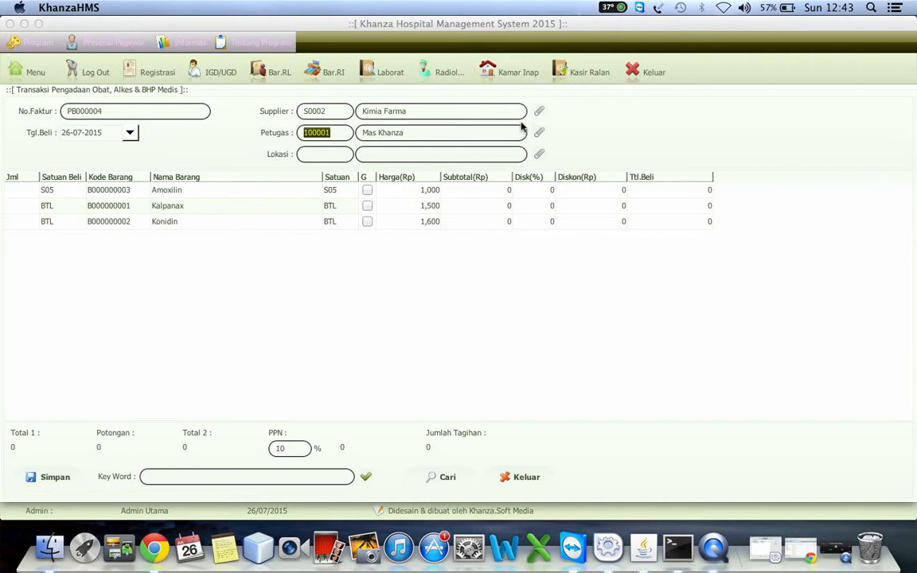
{"action": "left_click", "coordinate": [539, 133]}
{"action": "left_click", "coordinate": [157, 154]}
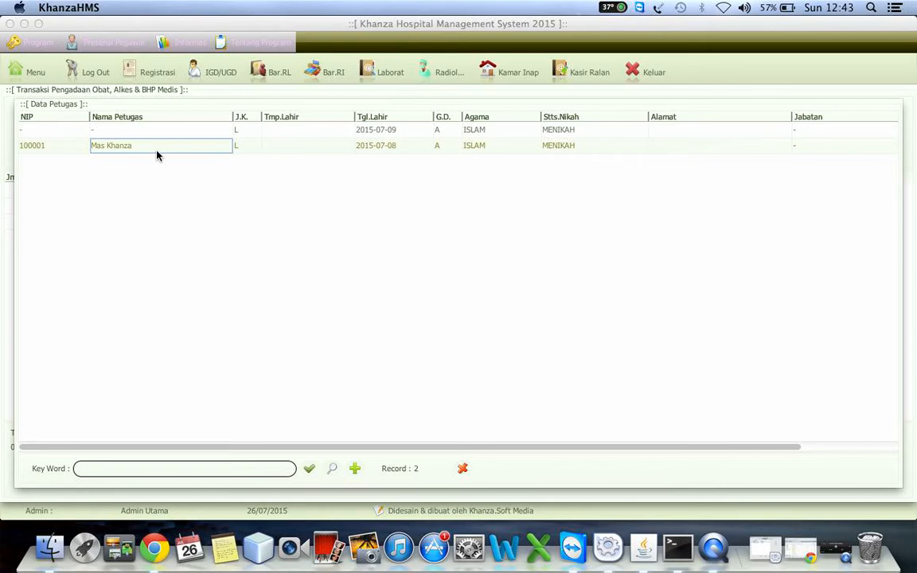
{"action": "double_click", "coordinate": [157, 151]}
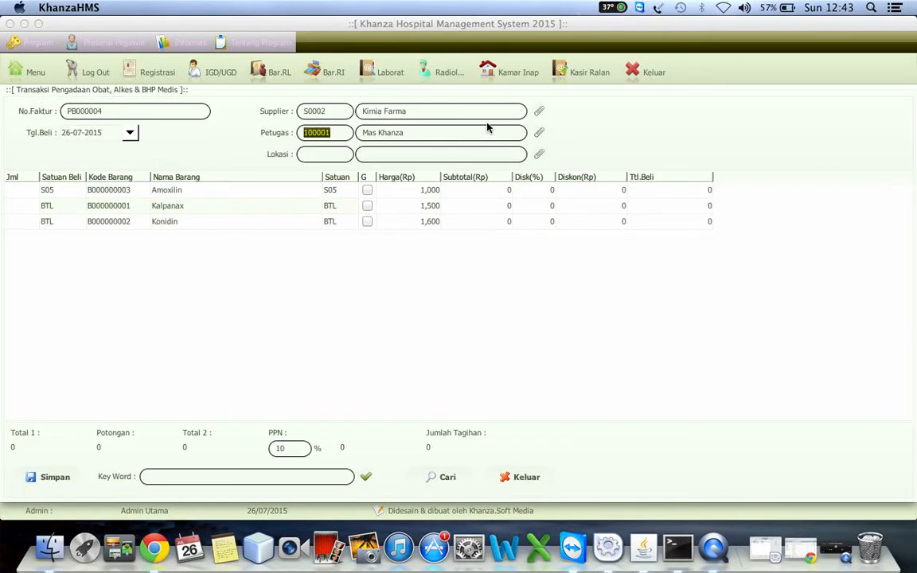
Step: Set the storage location of the purchase to Apotek
{"action": "left_click", "coordinate": [541, 159]}
{"action": "left_click", "coordinate": [540, 155]}
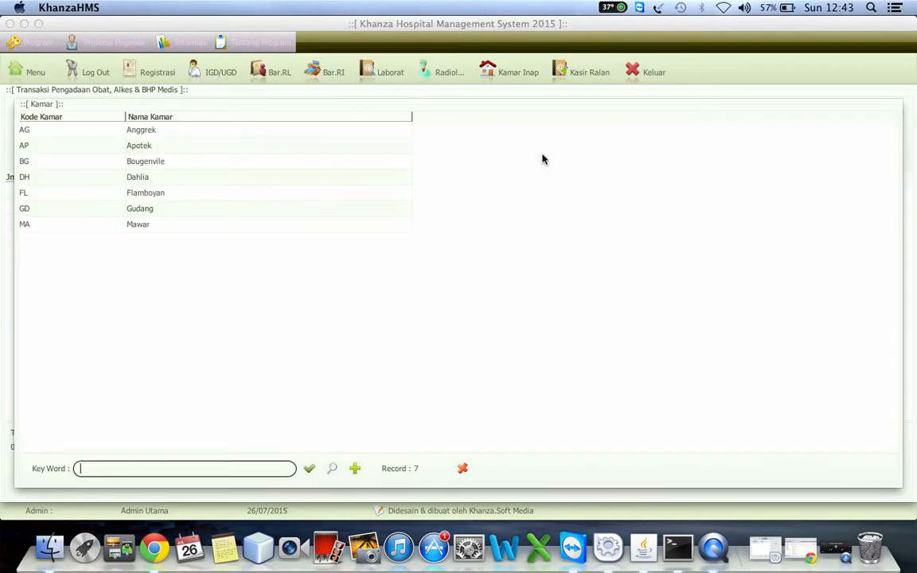
{"action": "left_click", "coordinate": [133, 147]}
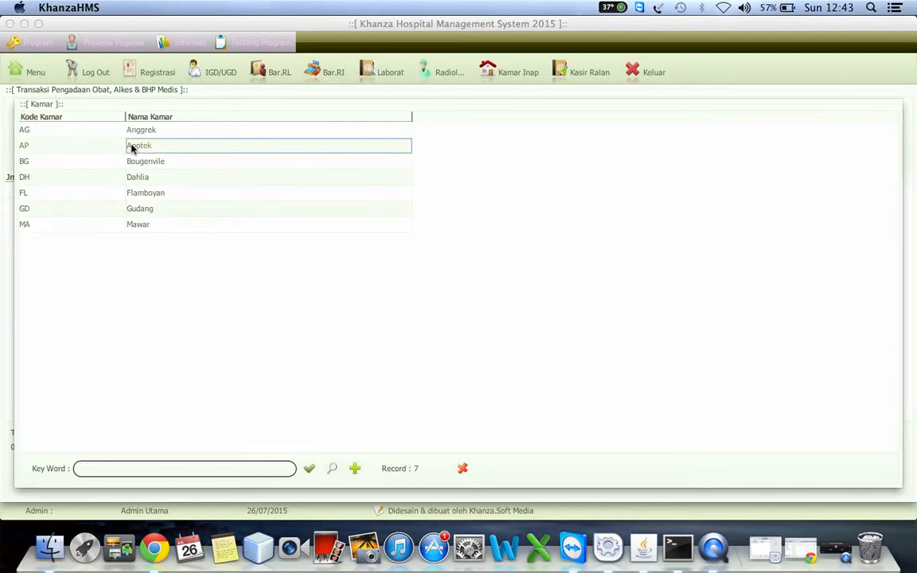
{"action": "double_click", "coordinate": [133, 148]}
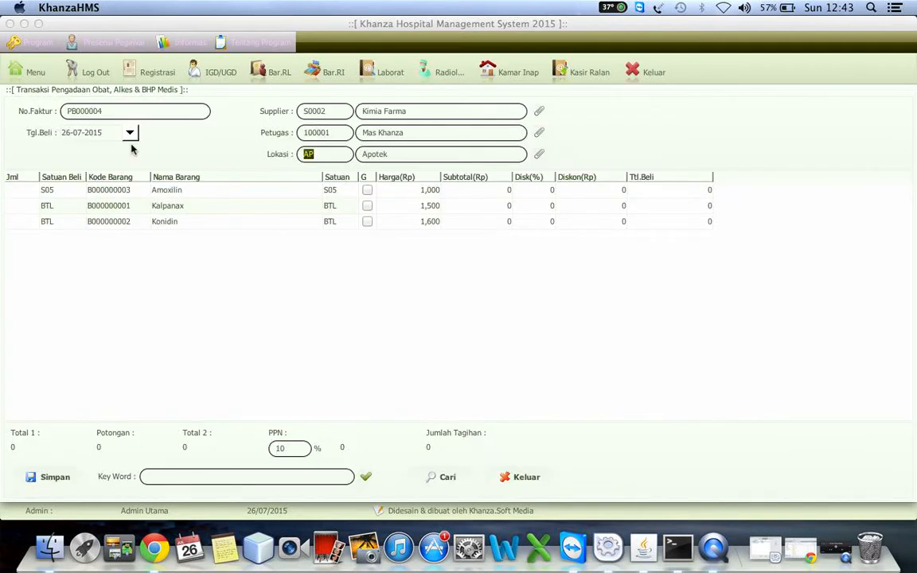
{"action": "left_click", "coordinate": [327, 155]}
Step: Enter purchase quantities of 10 for Amoxilin and 20 for Kalpanax
{"action": "left_click", "coordinate": [21, 193]}
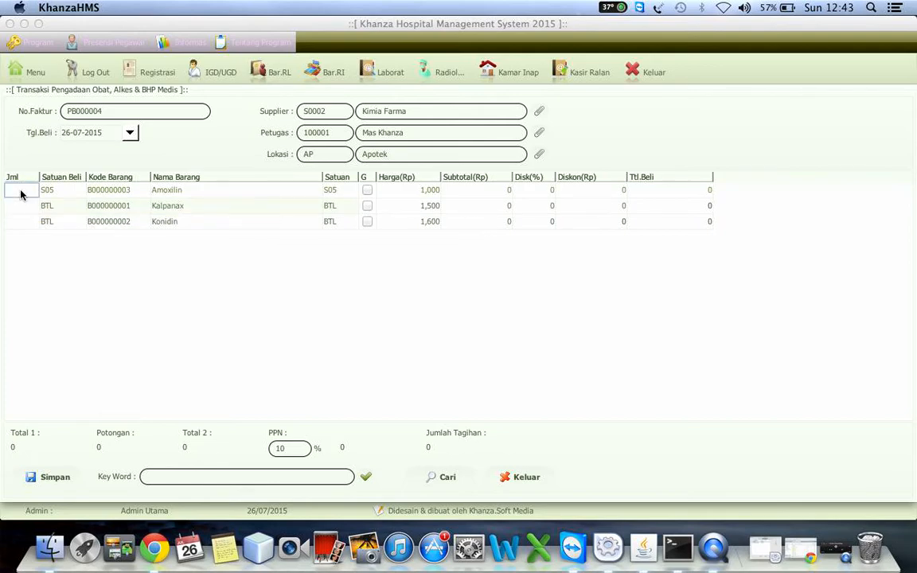
{"action": "type", "text": "10"}
{"action": "key", "text": "Tab"}
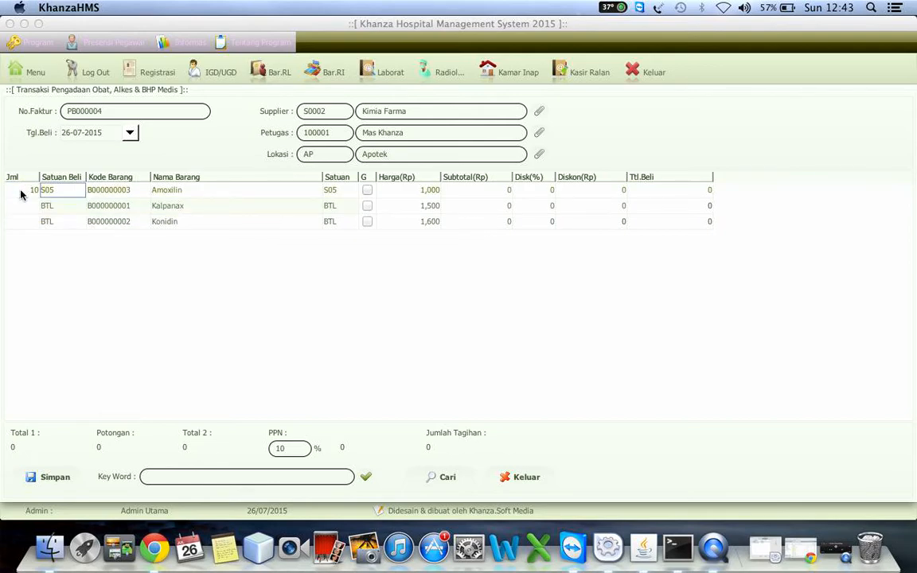
{"action": "key", "text": "Right"}
Step: Enter a purchase quantity of 10 for Konidin and calculate the Amoxilin row's subtotal
{"action": "key", "text": "Right"}
{"action": "key", "text": "Down"}
{"action": "key", "text": "Left"}
{"action": "key", "text": "Left"}
{"action": "key", "text": "Left"}
{"action": "type", "text": "20"}
{"action": "key", "text": "Return"}
{"action": "type", "text": "10"}
{"action": "key", "text": "Right"}
{"action": "key", "text": "Right"}
{"action": "key", "text": "Right"}
{"action": "key", "text": "Right"}
{"action": "key", "text": "Right"}
{"action": "key", "text": "Up"}
{"action": "key", "text": "Up"}
{"action": "key", "text": "Right"}
{"action": "key", "text": "Left"}
{"action": "key", "text": "Left"}
{"action": "key", "text": "Left"}
{"action": "key", "text": "Left"}
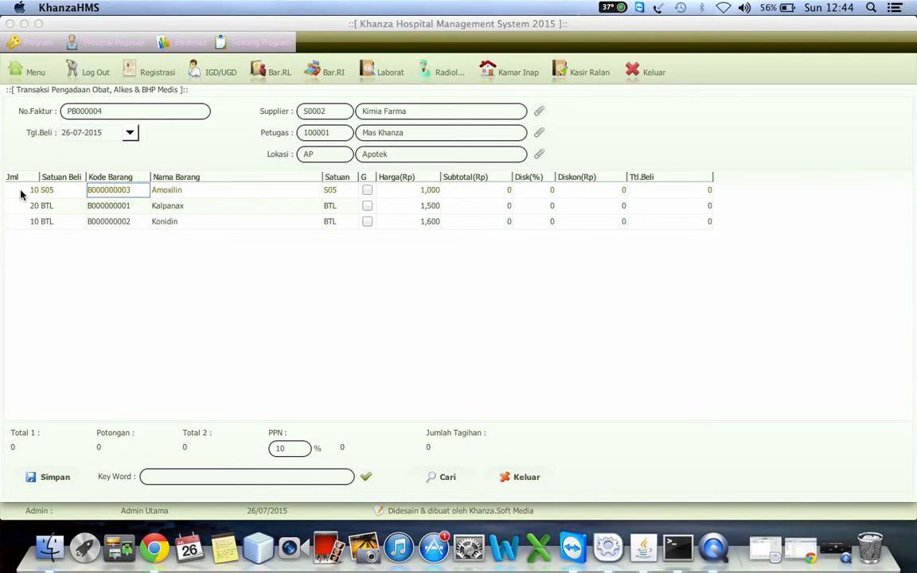
{"action": "key", "text": "Return"}
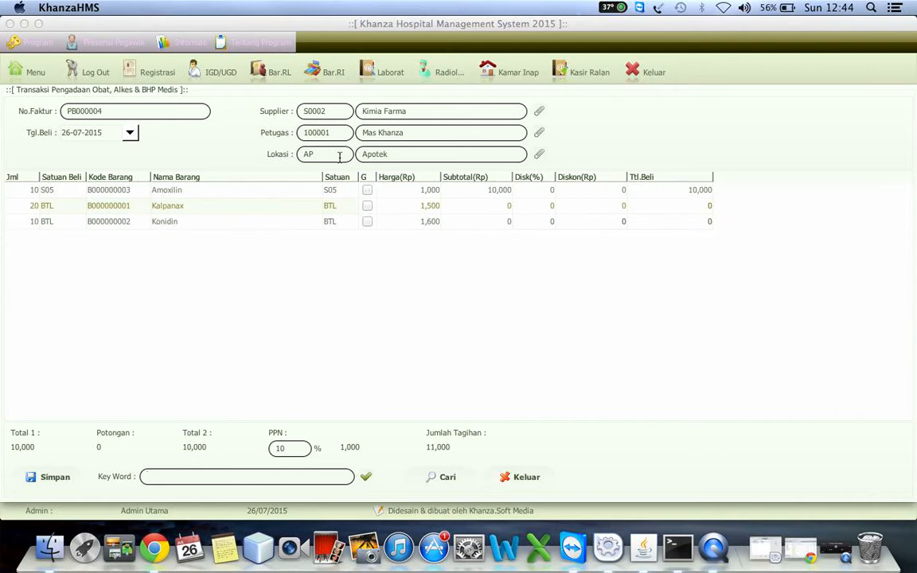
Step: Keep 20 as Kalpanax's purchase quantity and calculate its row subtotal
{"action": "double_click", "coordinate": [28, 208]}
{"action": "key", "text": "BackSpace"}
{"action": "type", "text": "10"}
{"action": "key", "text": "Tab"}
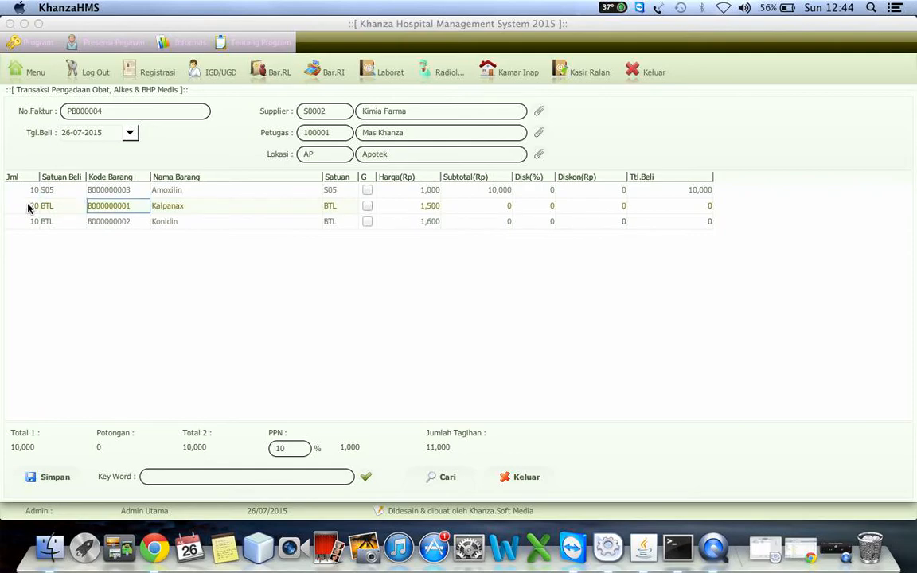
{"action": "key", "text": "Return"}
Step: Set Konidin's purchase quantity to 5 and calculate its row subtotal
{"action": "double_click", "coordinate": [31, 219]}
{"action": "key", "text": "shift+Left"}
{"action": "key", "text": "shift+Left"}
{"action": "key", "text": "shift+Left"}
{"action": "key", "text": "shift+Left"}
{"action": "type", "text": "5"}
{"action": "key", "text": "Tab"}
{"action": "key", "text": "Return"}
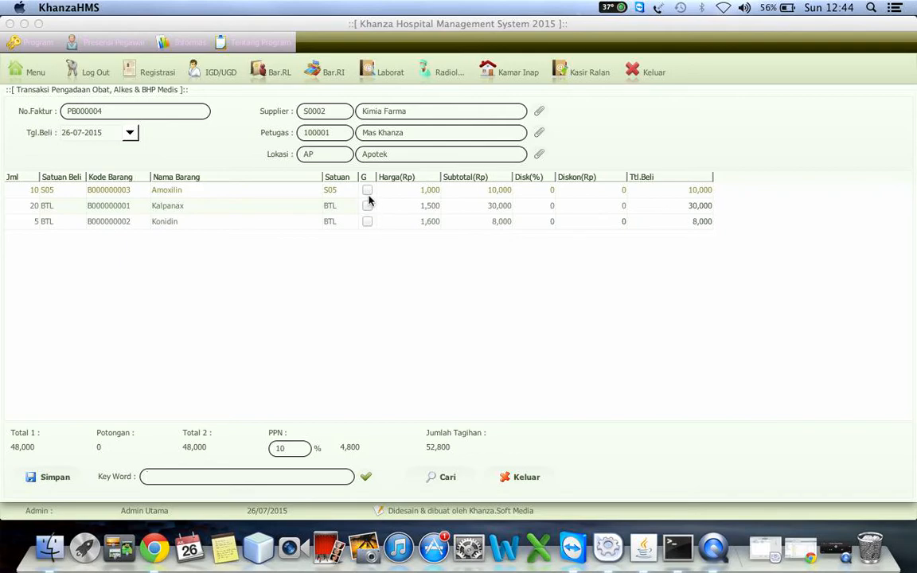
Step: Mark the Amoxilin row for a price change and set its purchase price to 1,200
{"action": "left_click", "coordinate": [367, 191]}
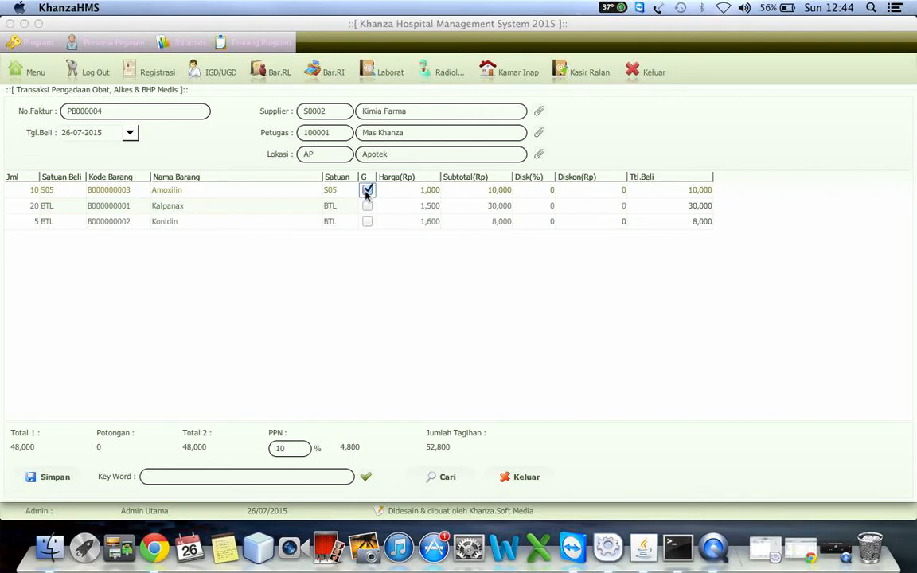
{"action": "left_click", "coordinate": [413, 191]}
{"action": "double_click", "coordinate": [414, 191]}
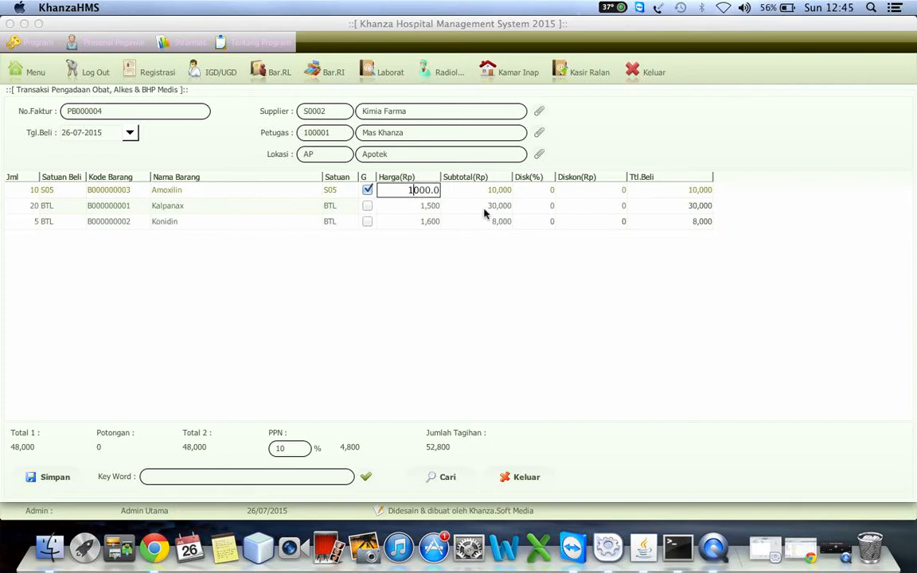
{"action": "key", "text": "shift+Right"}
{"action": "key", "text": "shift+Right"}
{"action": "key", "text": "shift+Right"}
{"action": "key", "text": "shift+Right"}
{"action": "key", "text": "shift+Right"}
{"action": "type", "text": "200"}
{"action": "key", "text": "Return"}
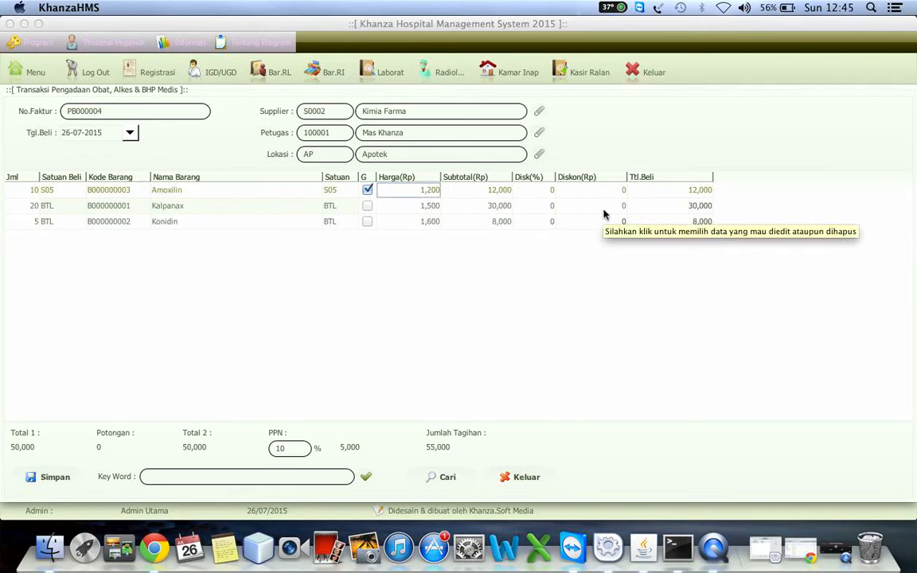
{"action": "left_click", "coordinate": [427, 193]}
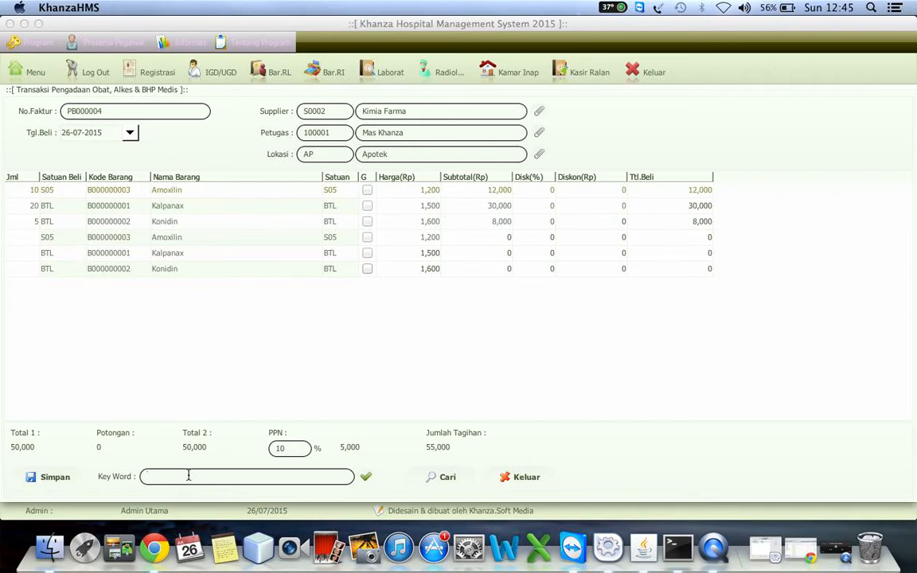
Step: Filter the purchase item list by the keywords "kon" and "kona", and clear the keyword
{"action": "type", "text": "kon"}
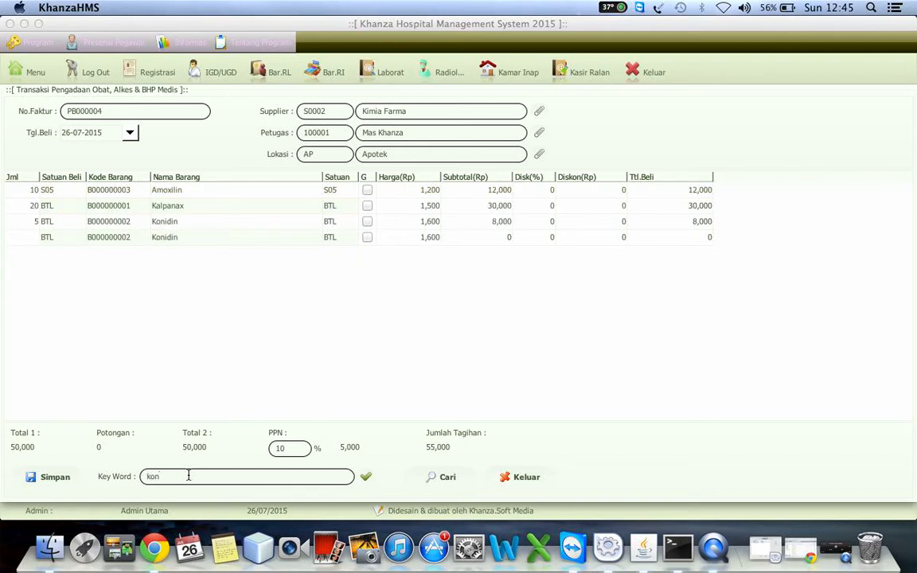
{"action": "type", "text": "a"}
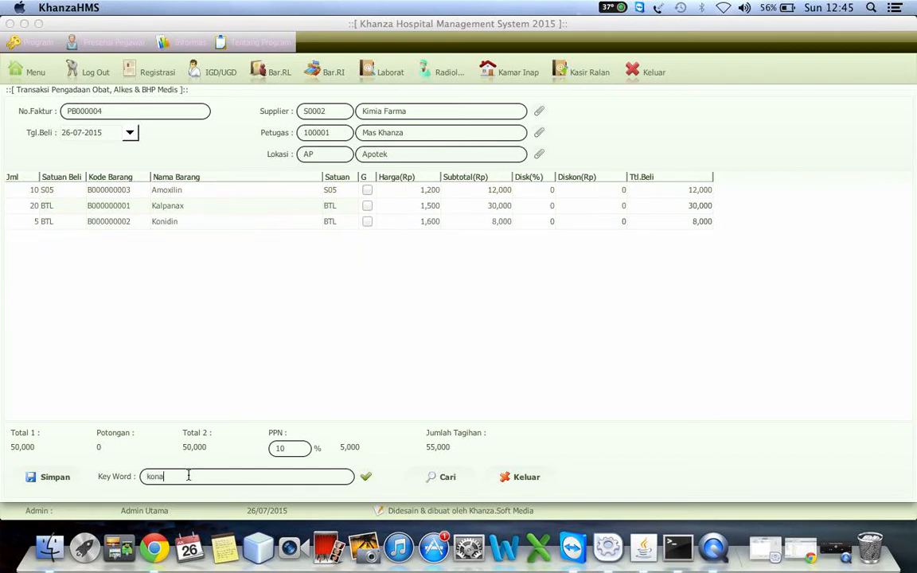
{"action": "key", "text": "BackSpace"}
{"action": "key", "text": "BackSpace"}
{"action": "key", "text": "BackSpace"}
{"action": "key", "text": "BackSpace"}
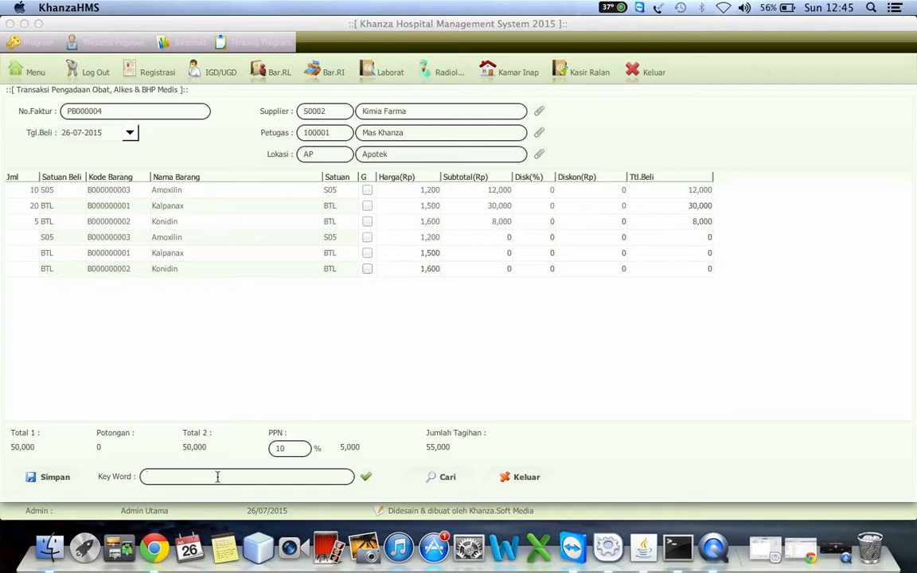
Step: Filter the purchase item list by "am" and by "kon", clearing the keyword after each search
{"action": "type", "text": "amo"}
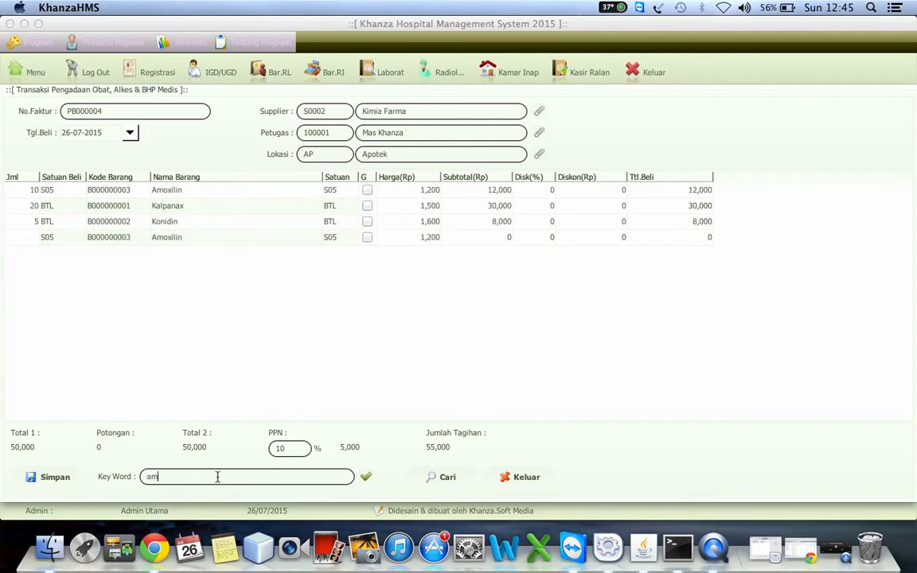
{"action": "key", "text": "BackSpace"}
{"action": "key", "text": "BackSpace"}
{"action": "type", "text": "kon"}
{"action": "key", "text": "BackSpace"}
{"action": "key", "text": "BackSpace"}
{"action": "key", "text": "BackSpace"}
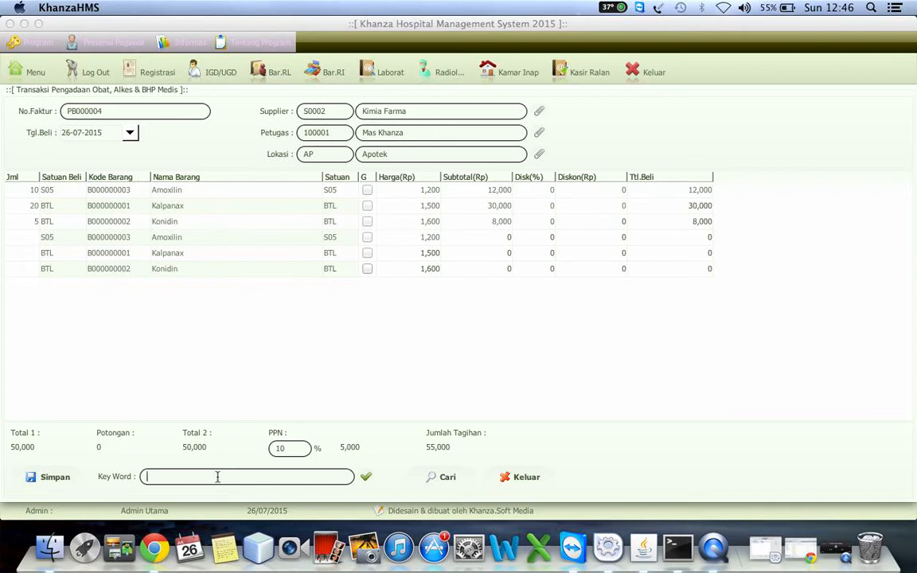
Step: Filter the item list by "kal" and save the purchase transaction for Amoxilin, Kalpanax and Konidin
{"action": "type", "text": "kal"}
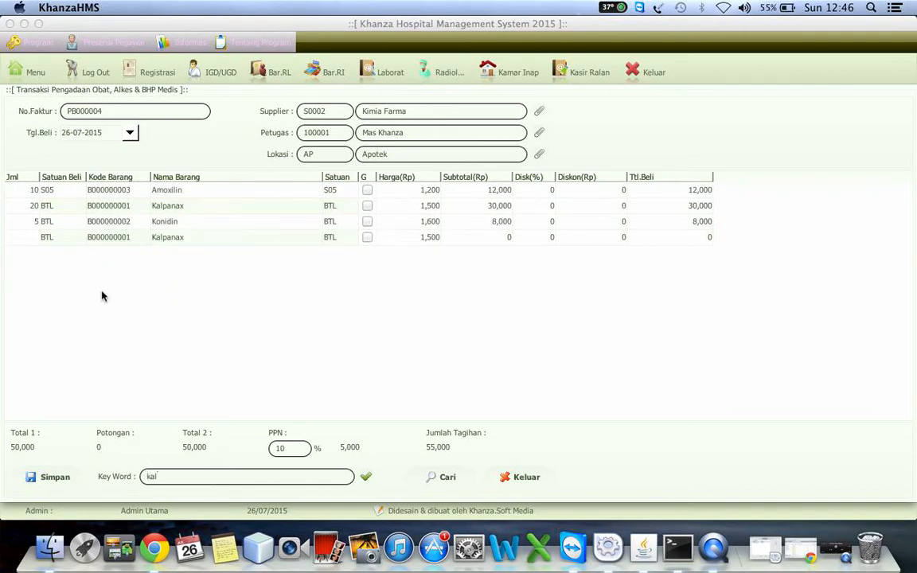
{"action": "left_click", "coordinate": [26, 190]}
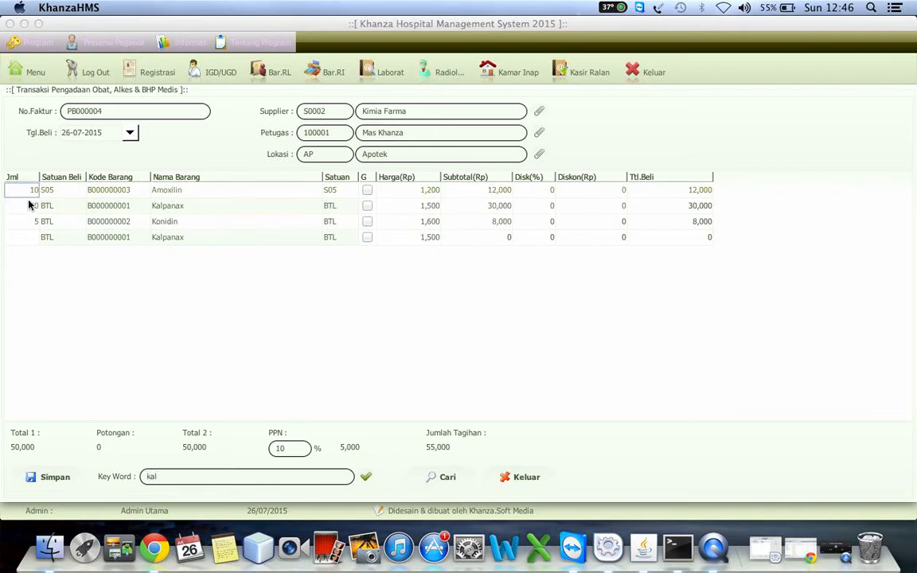
{"action": "left_click", "coordinate": [28, 206]}
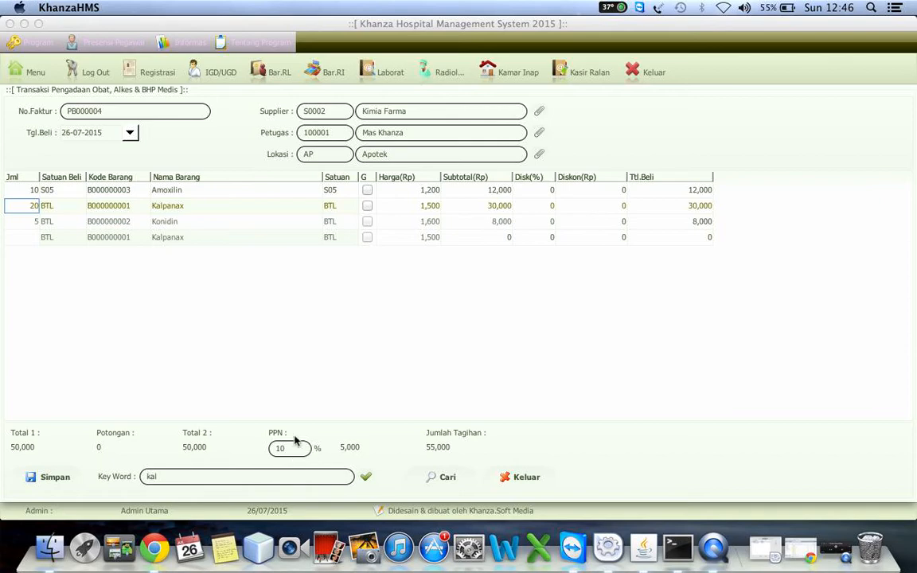
{"action": "left_click", "coordinate": [58, 478]}
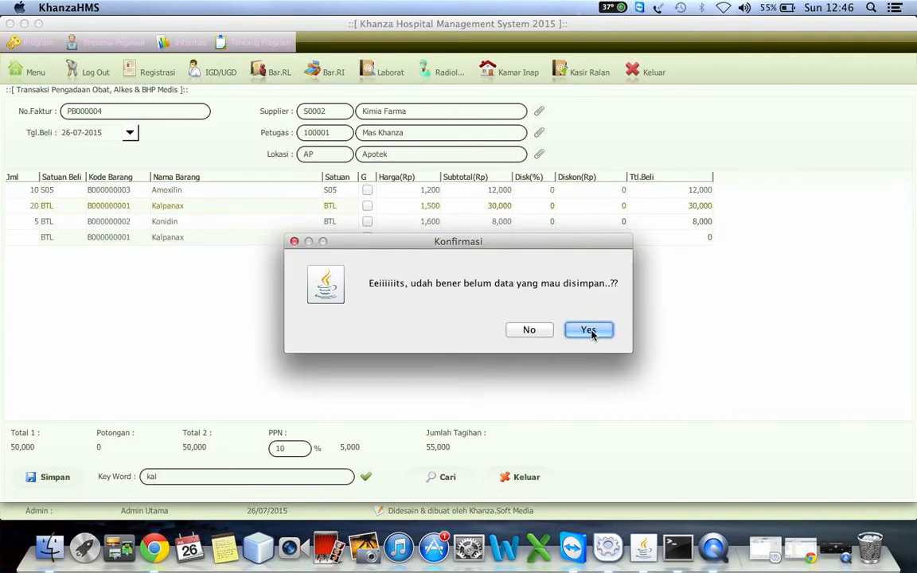
{"action": "left_click", "coordinate": [594, 331]}
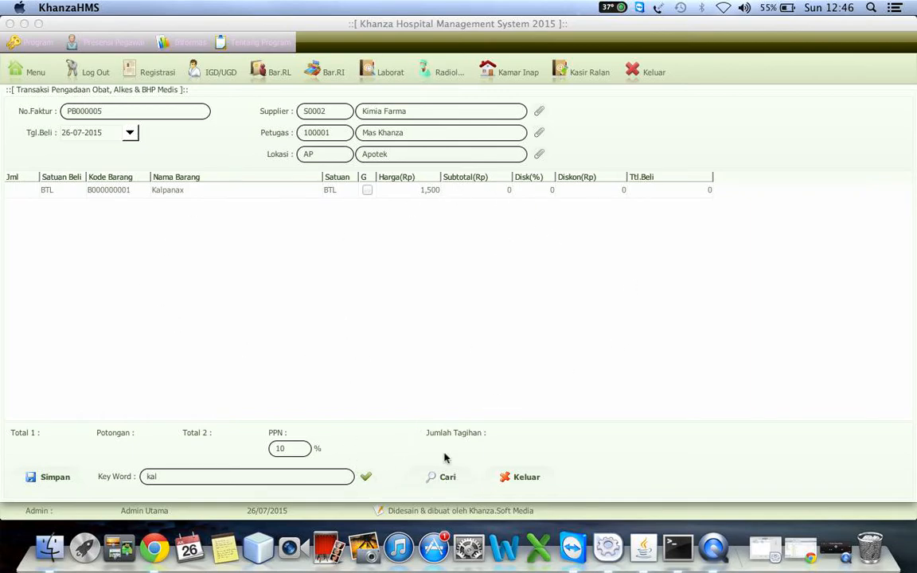
Step: List the saved purchases dated 26-07-2015 and filter them by the item type Botol
{"action": "left_click", "coordinate": [440, 477]}
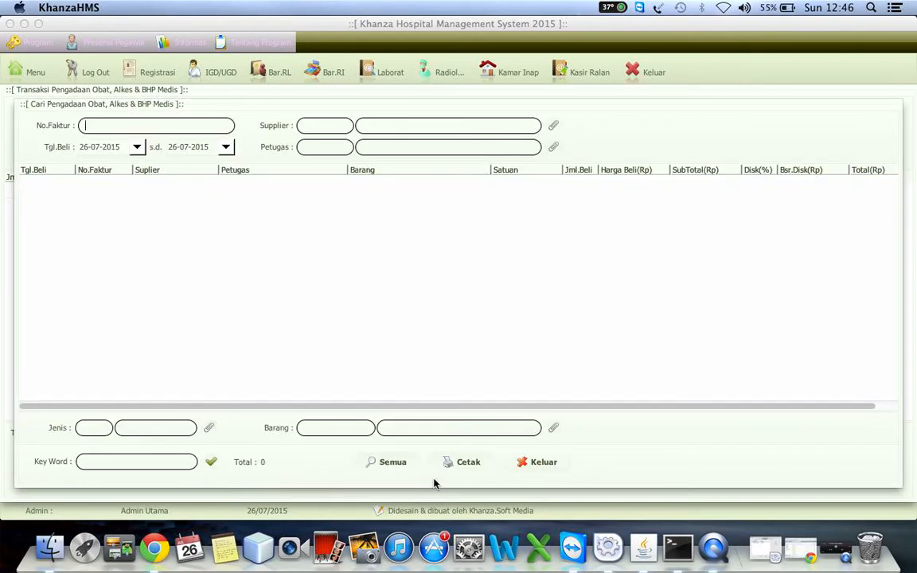
{"action": "left_click", "coordinate": [211, 461]}
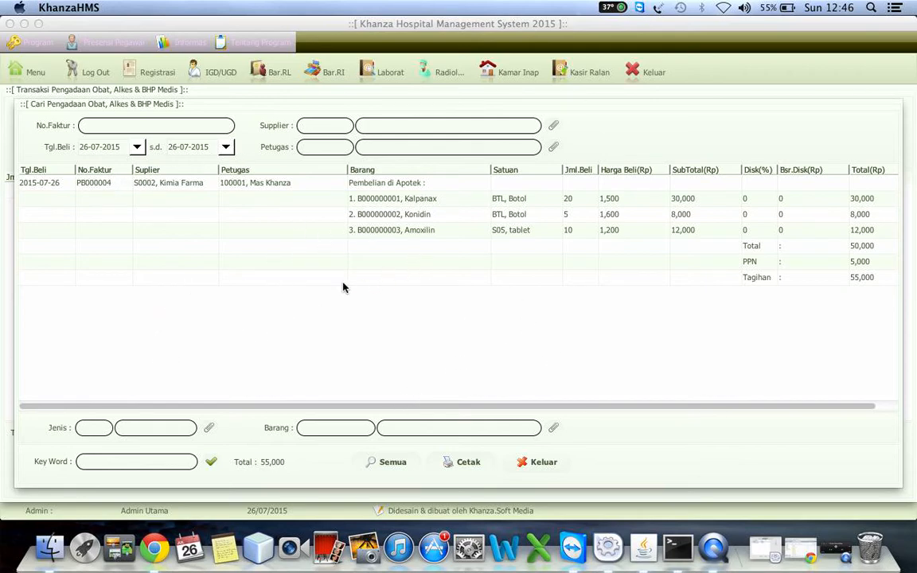
{"action": "left_click", "coordinate": [209, 429]}
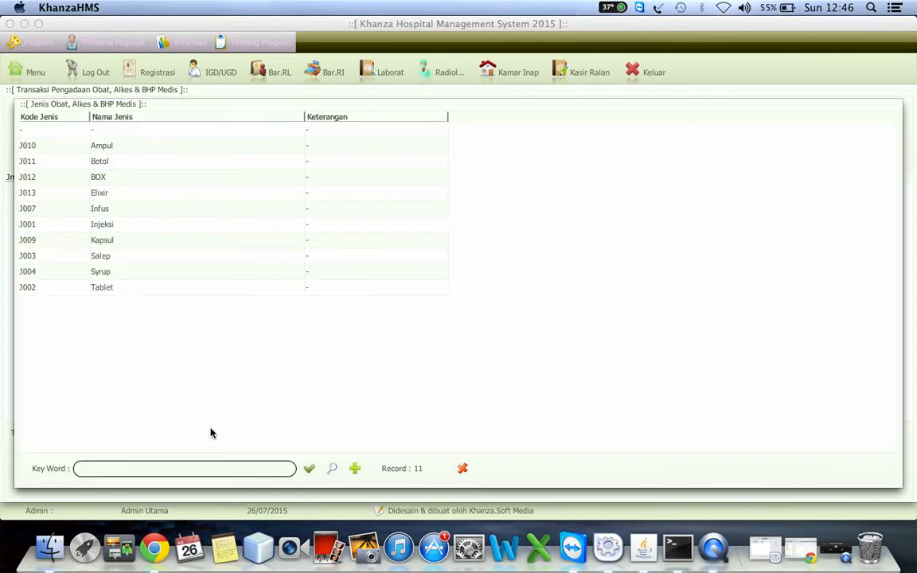
{"action": "double_click", "coordinate": [107, 161]}
{"action": "left_click", "coordinate": [214, 464]}
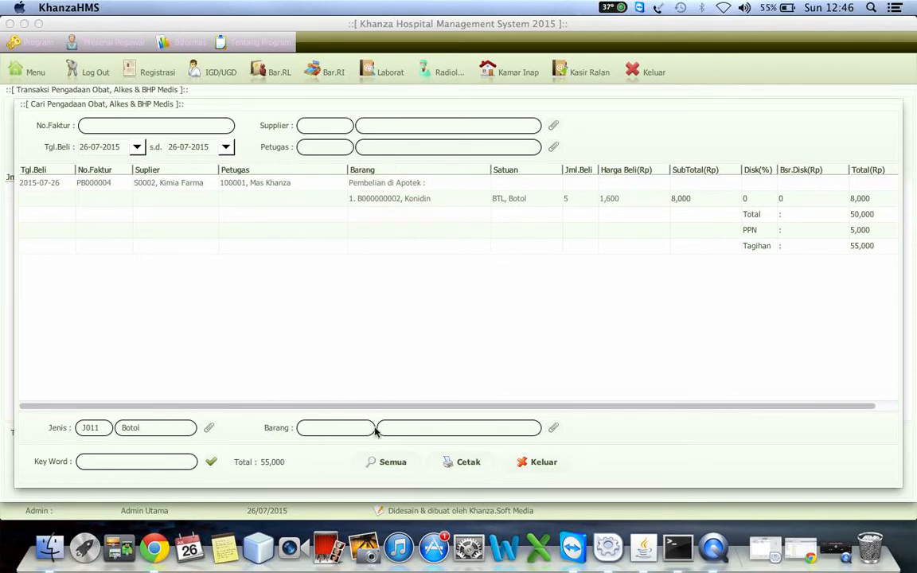
Step: Reset the purchase search to all records and filter it by the item Amoxilin
{"action": "left_click", "coordinate": [393, 462]}
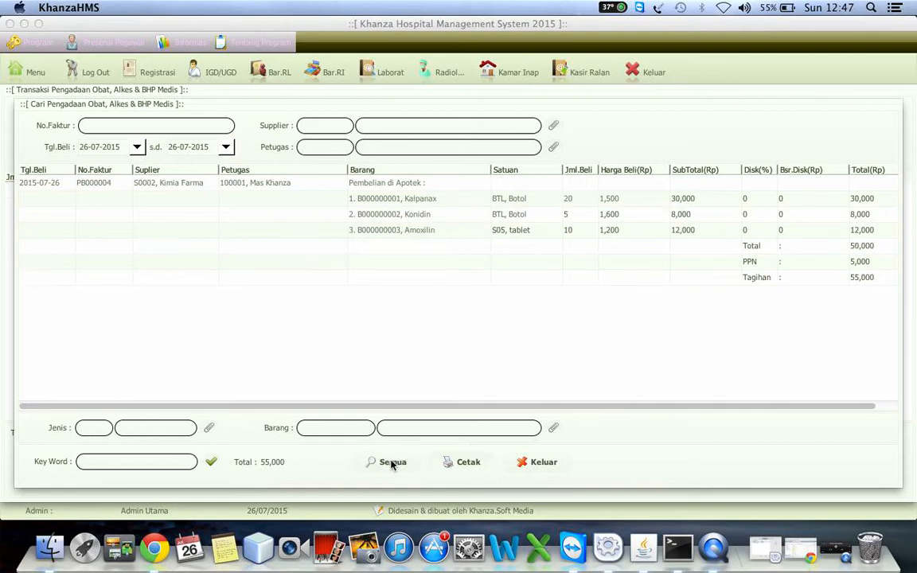
{"action": "left_click", "coordinate": [555, 429]}
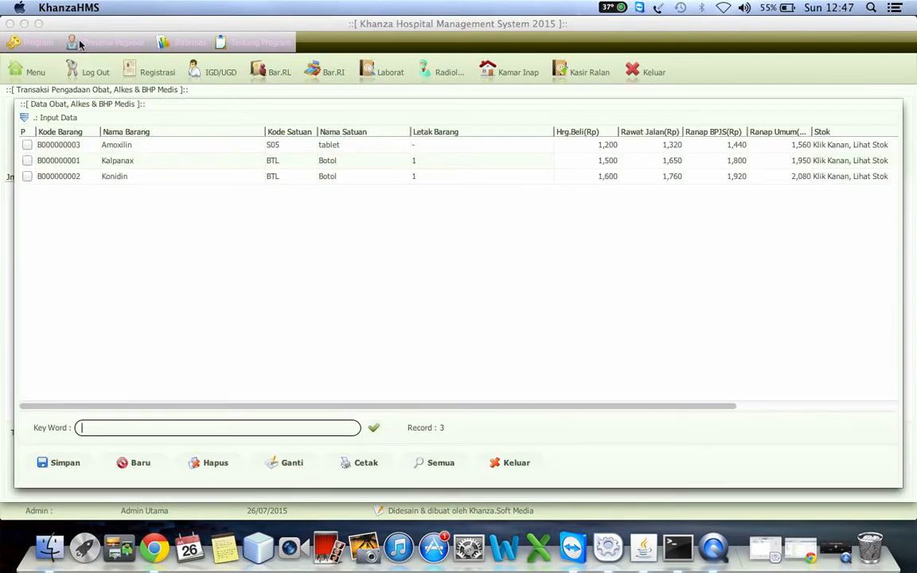
{"action": "left_click", "coordinate": [113, 145]}
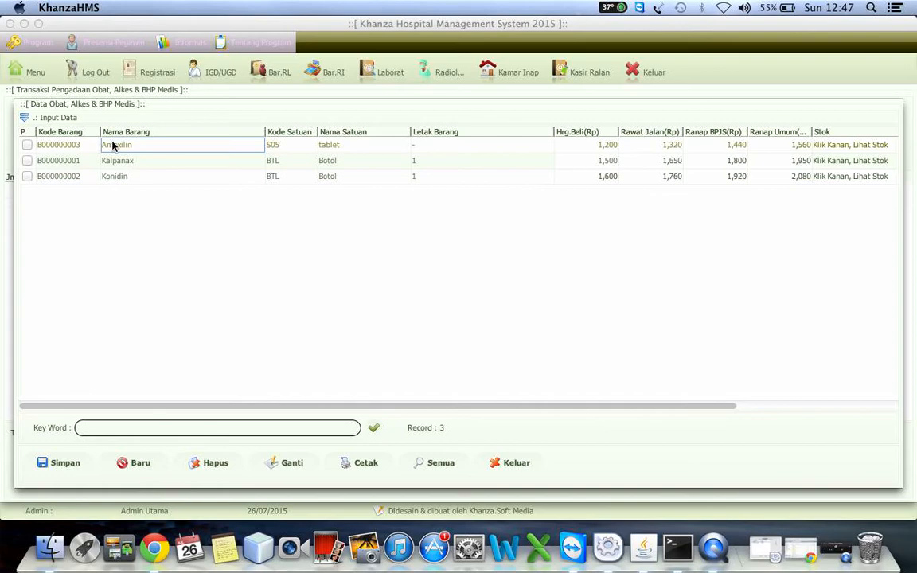
{"action": "double_click", "coordinate": [112, 145]}
{"action": "left_click", "coordinate": [210, 461]}
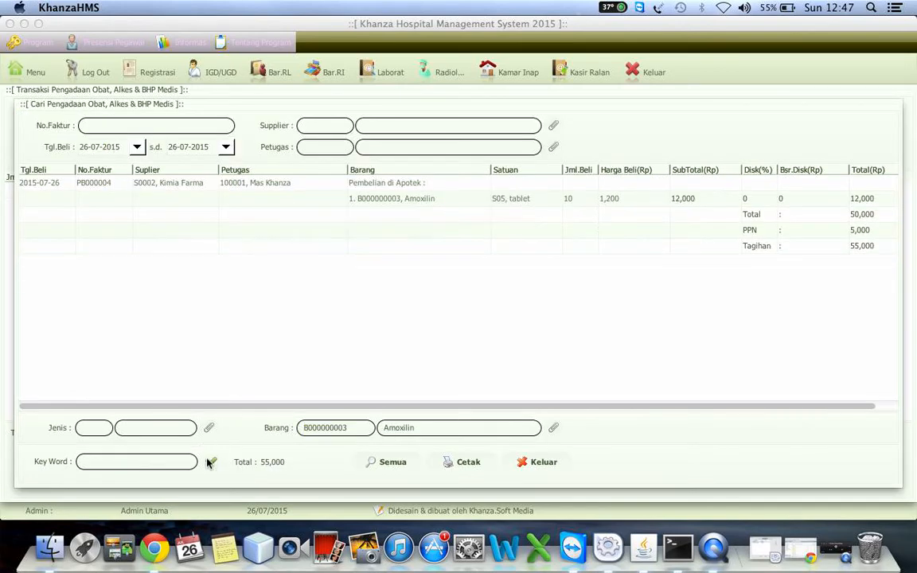
Step: Show all purchase records again and open the print preview of the procurement report
{"action": "left_click", "coordinate": [383, 465]}
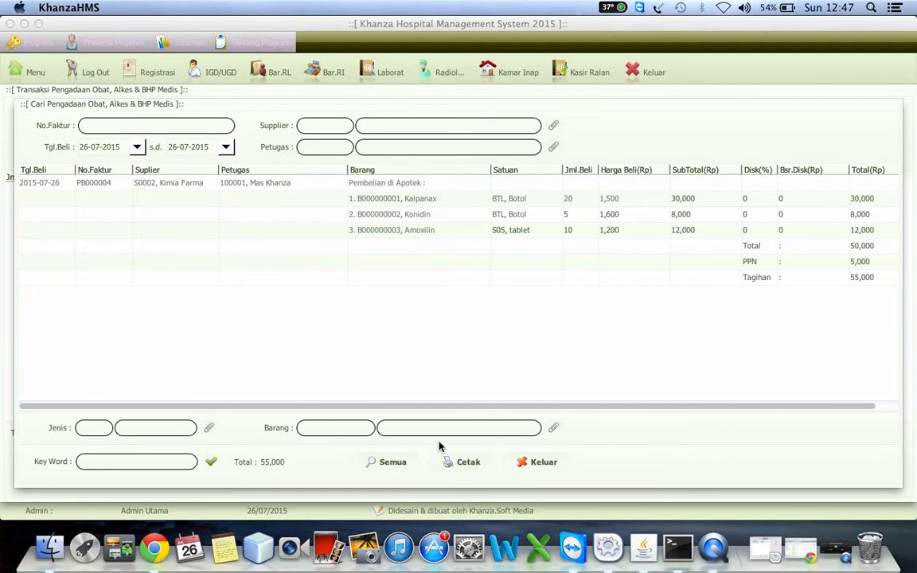
{"action": "left_click", "coordinate": [462, 466]}
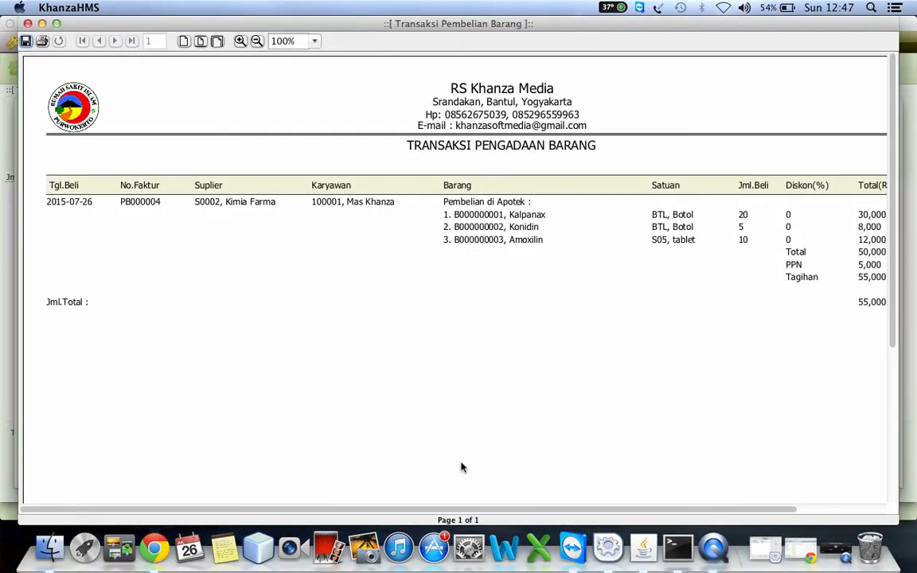
{"action": "left_click_drag", "start_coordinate": [438, 515], "coordinate": [131, 476]}
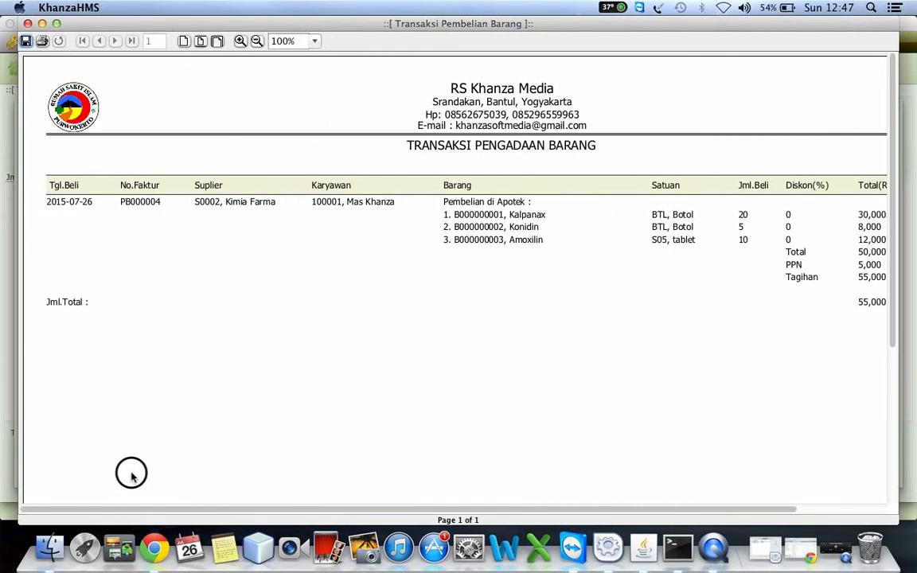
Step: Examine the file formats available for saving the report, cancel saving and close the preview
{"action": "left_click", "coordinate": [26, 41]}
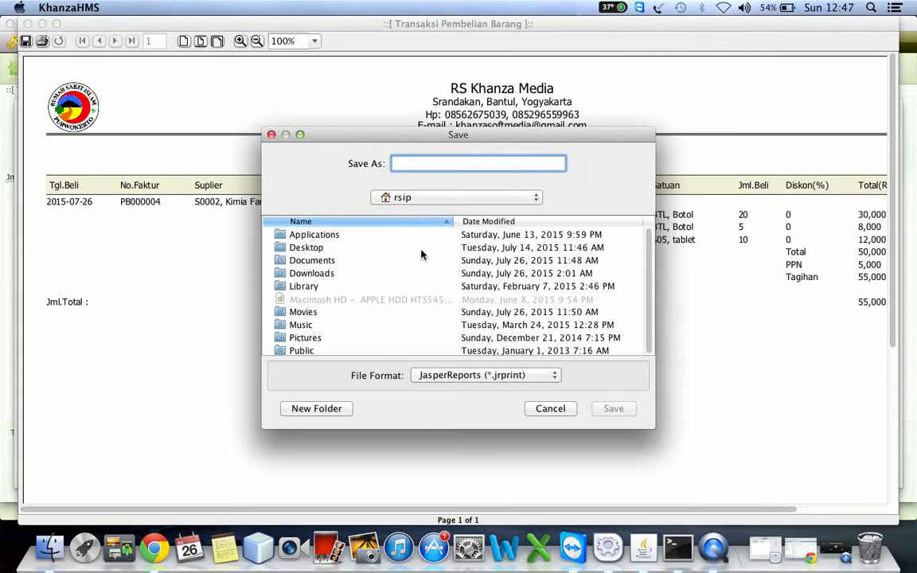
{"action": "left_click", "coordinate": [440, 372]}
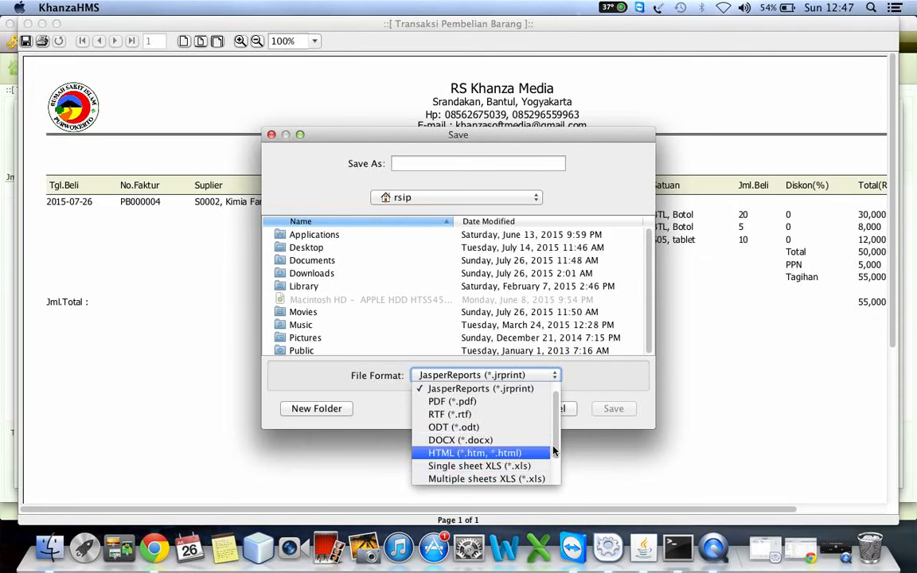
{"action": "scroll", "coordinate": [553, 422], "scroll_direction": "down", "scroll_amount": 3}
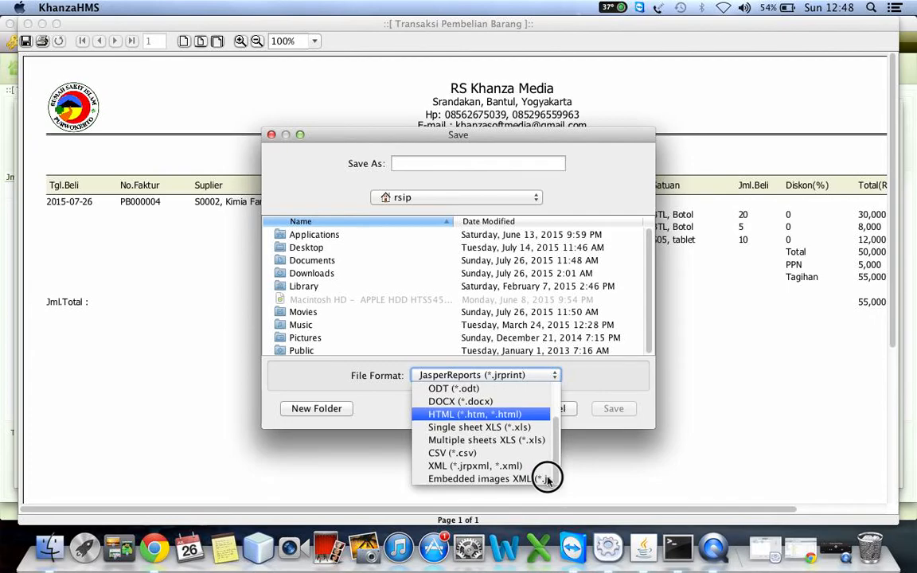
{"action": "scroll", "coordinate": [549, 430], "scroll_direction": "up", "scroll_amount": 3}
{"action": "left_click", "coordinate": [612, 374]}
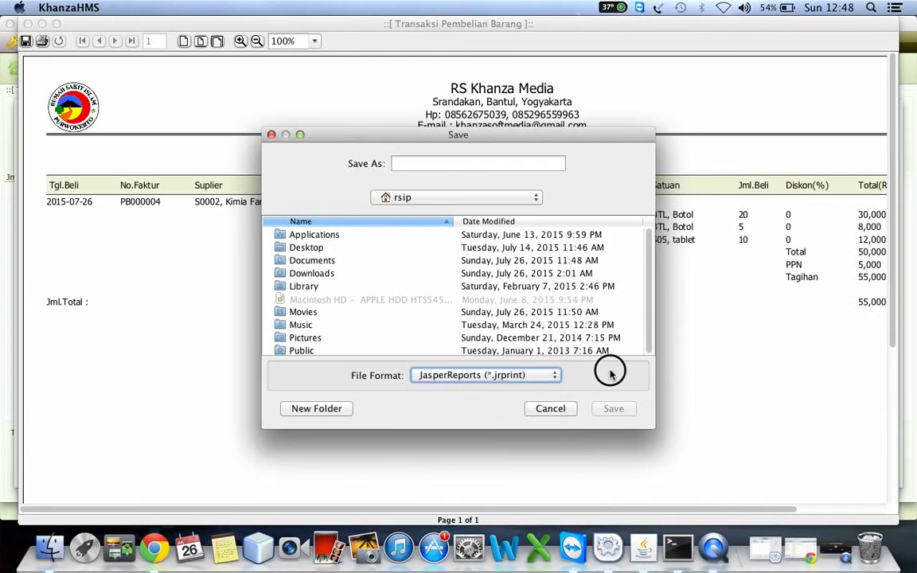
{"action": "left_click", "coordinate": [549, 406]}
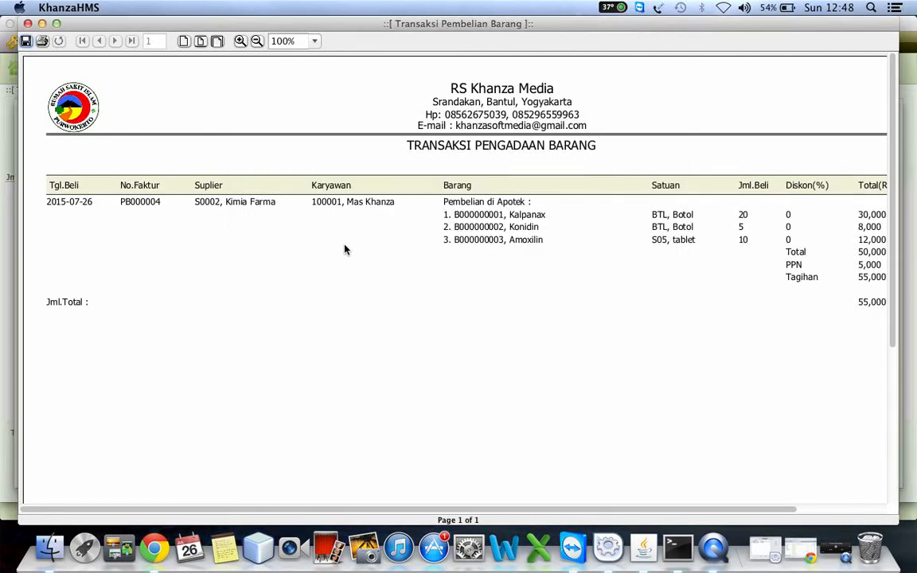
{"action": "left_click", "coordinate": [28, 24]}
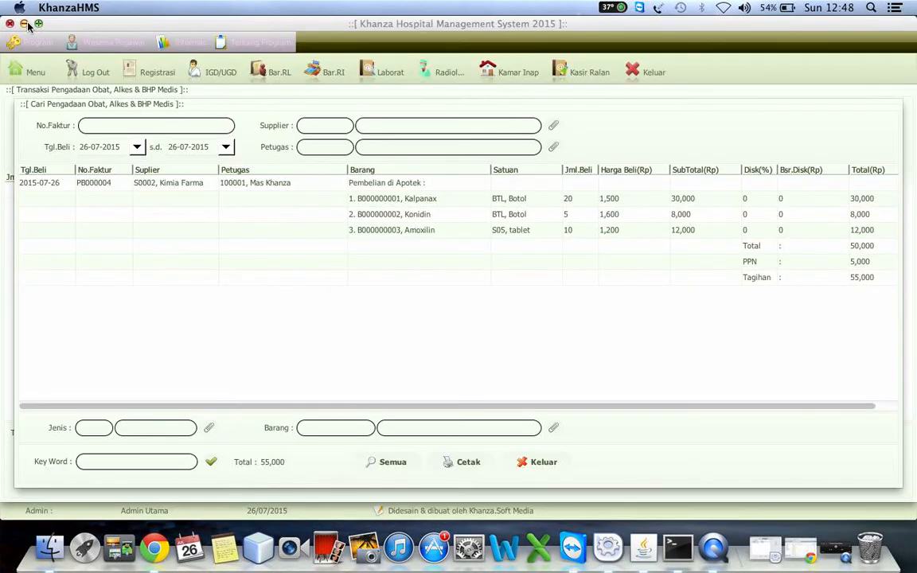
Step: Select the Kimia Farma purchase record in the results and close the purchase search
{"action": "left_click", "coordinate": [88, 183]}
{"action": "left_click", "coordinate": [89, 185]}
{"action": "left_click", "coordinate": [88, 184]}
{"action": "left_click", "coordinate": [171, 185]}
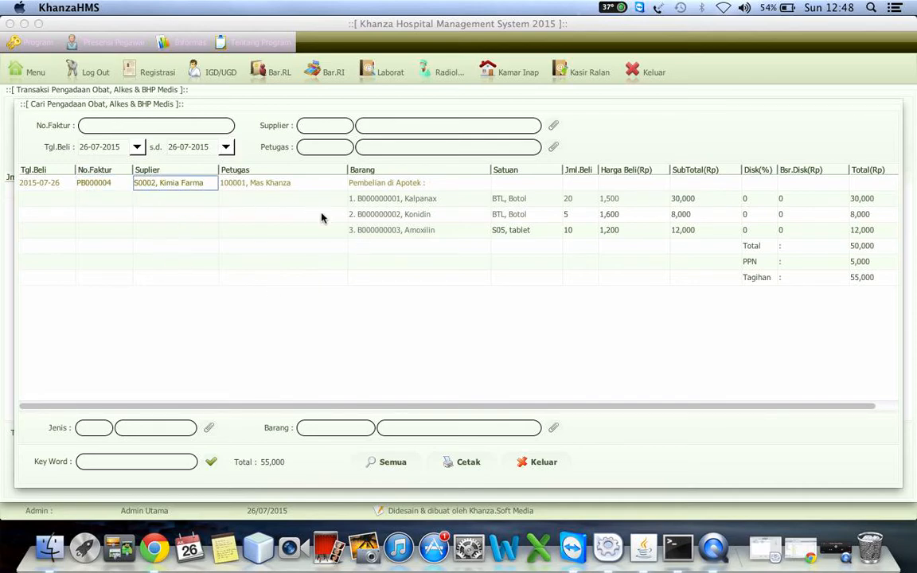
{"action": "left_click", "coordinate": [542, 465]}
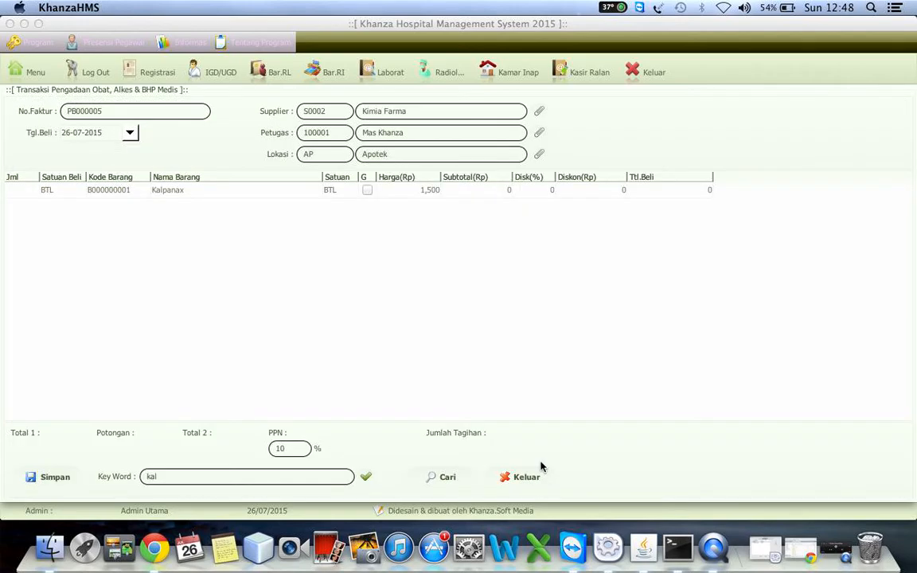
Step: View the drug ordering form (Pemesanan Obat & BHP) and return to the inventory module overview
{"action": "left_click", "coordinate": [35, 72]}
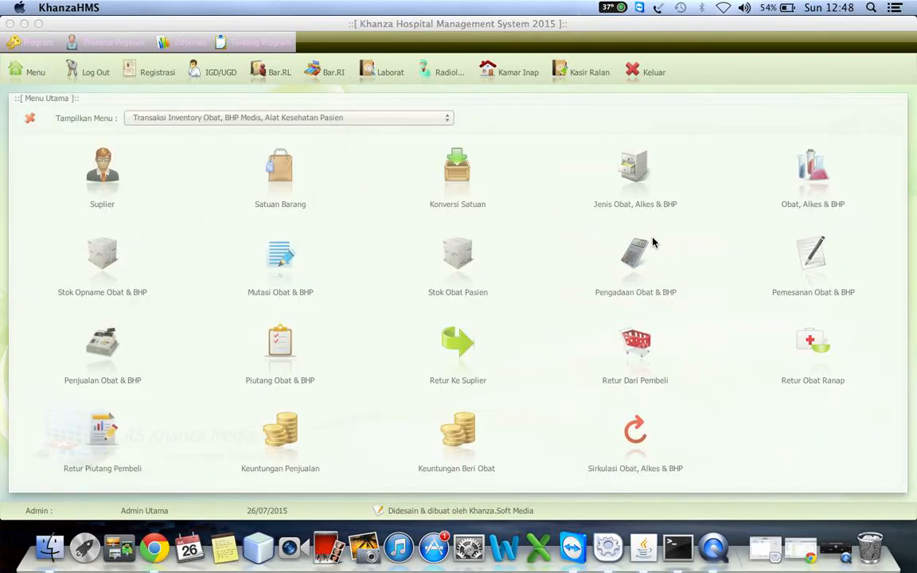
{"action": "left_click", "coordinate": [831, 291]}
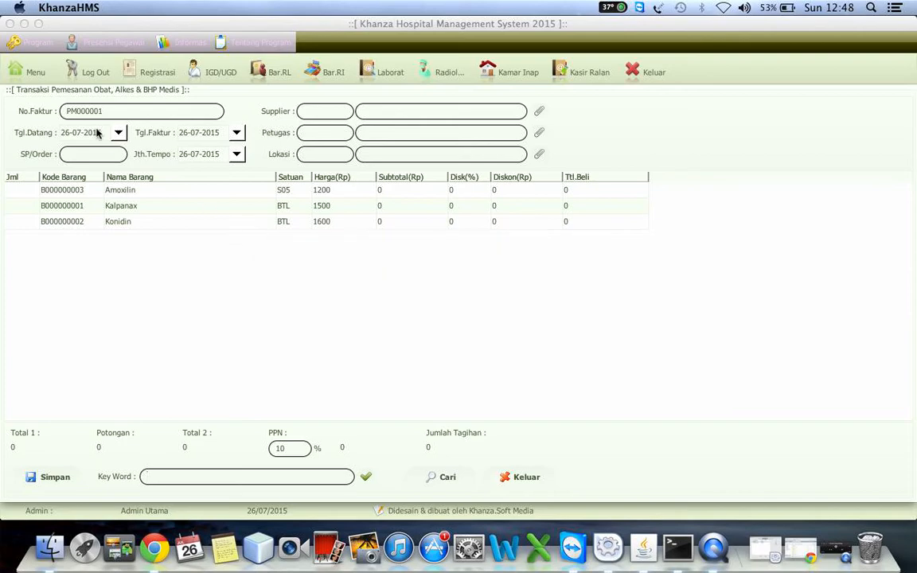
{"action": "left_click", "coordinate": [27, 72]}
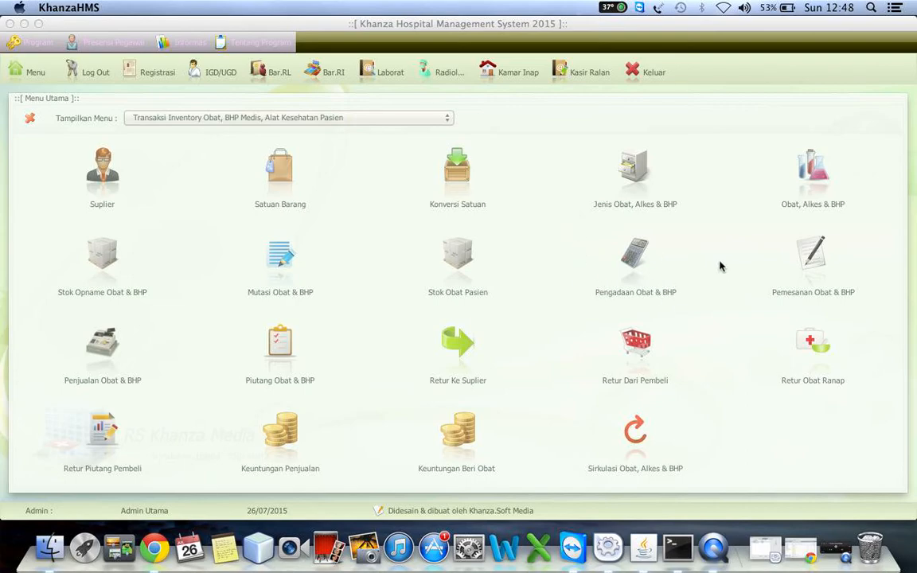
Step: Show the stock per location for Apotek in the drug and supply item data, and return to the inventory module overview
{"action": "left_click", "coordinate": [813, 168]}
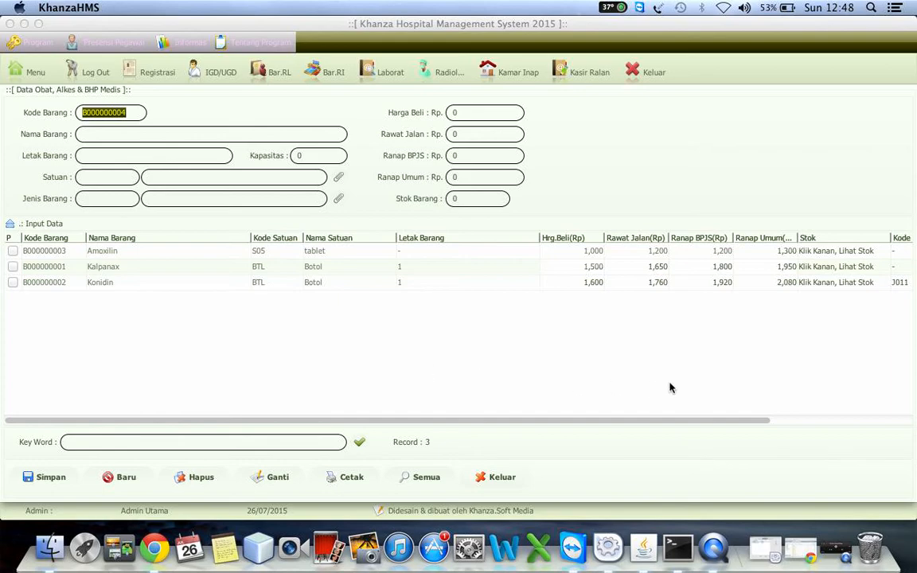
{"action": "left_click", "coordinate": [854, 422]}
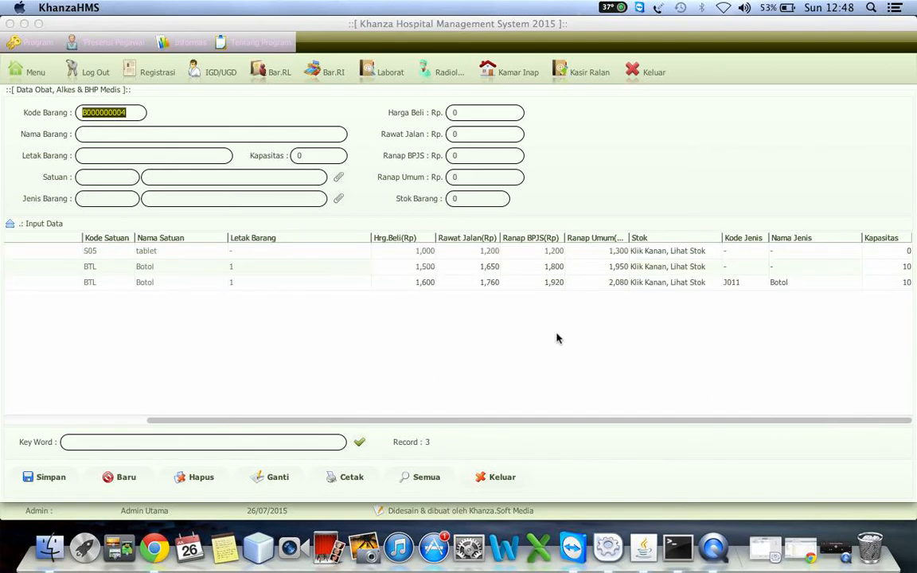
{"action": "right_click", "coordinate": [416, 236]}
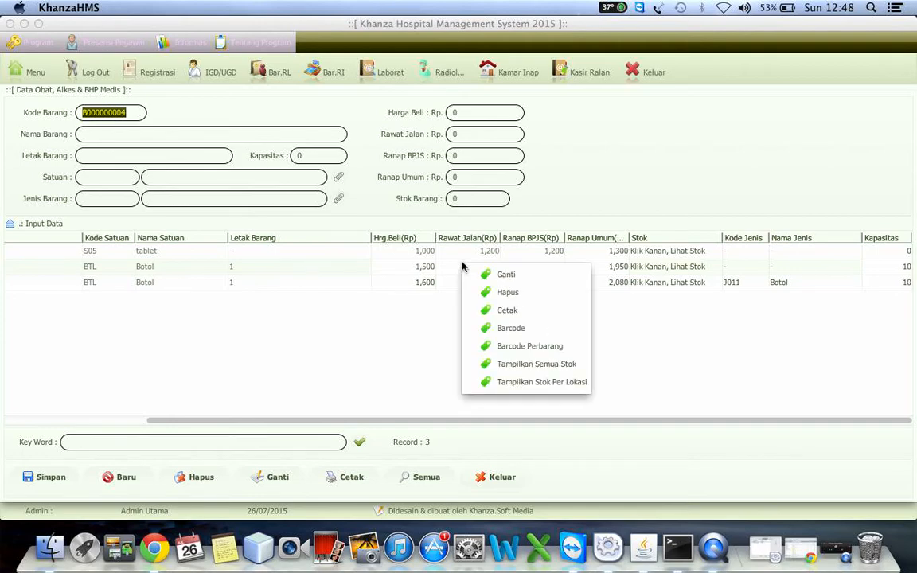
{"action": "left_click", "coordinate": [562, 384]}
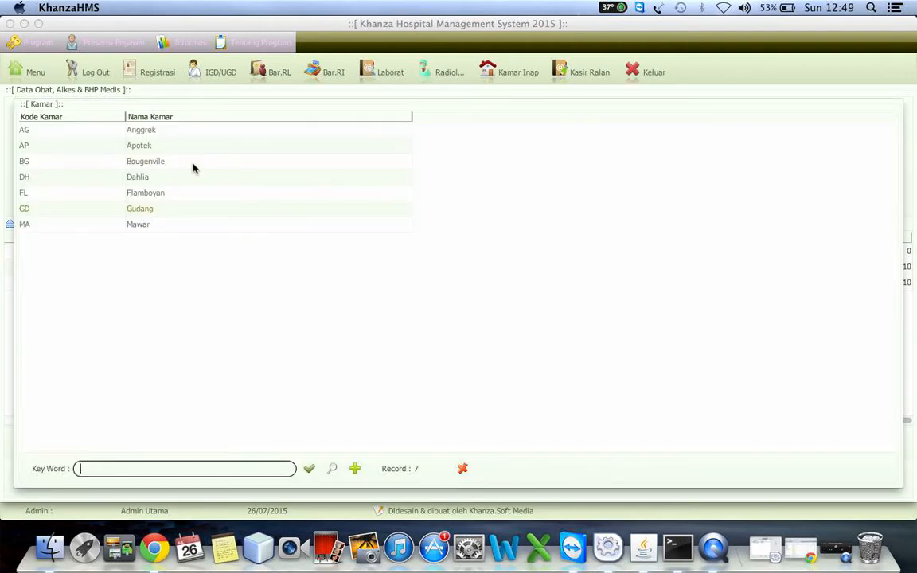
{"action": "left_click", "coordinate": [140, 148]}
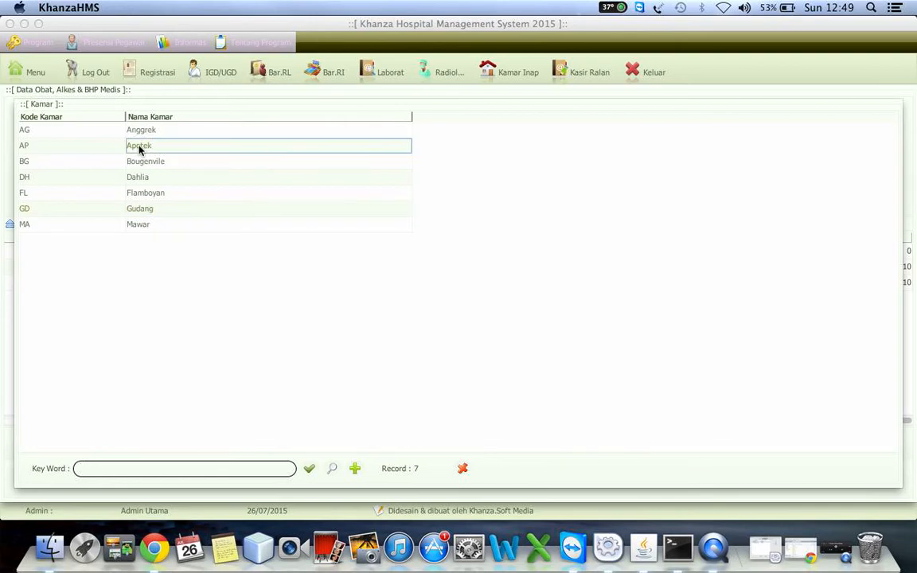
{"action": "double_click", "coordinate": [140, 148]}
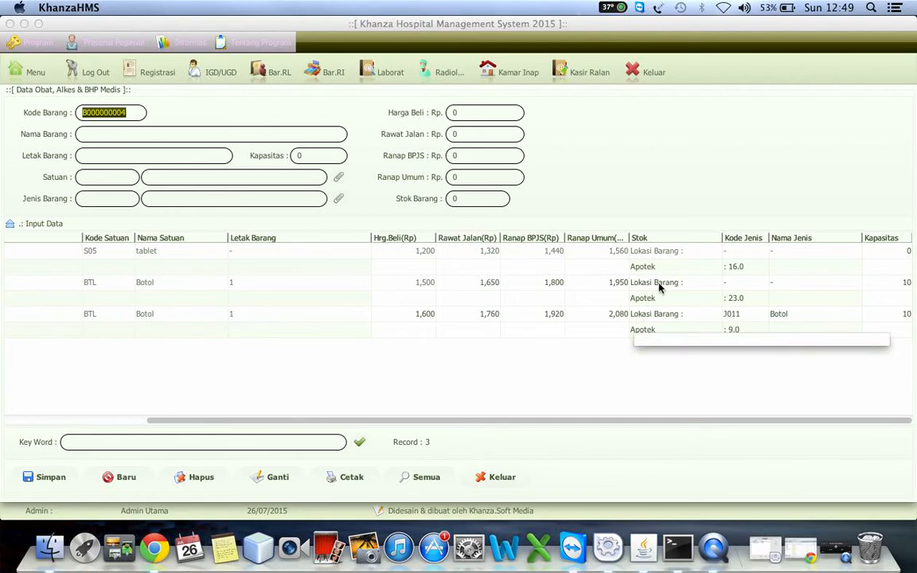
{"action": "left_click", "coordinate": [24, 68]}
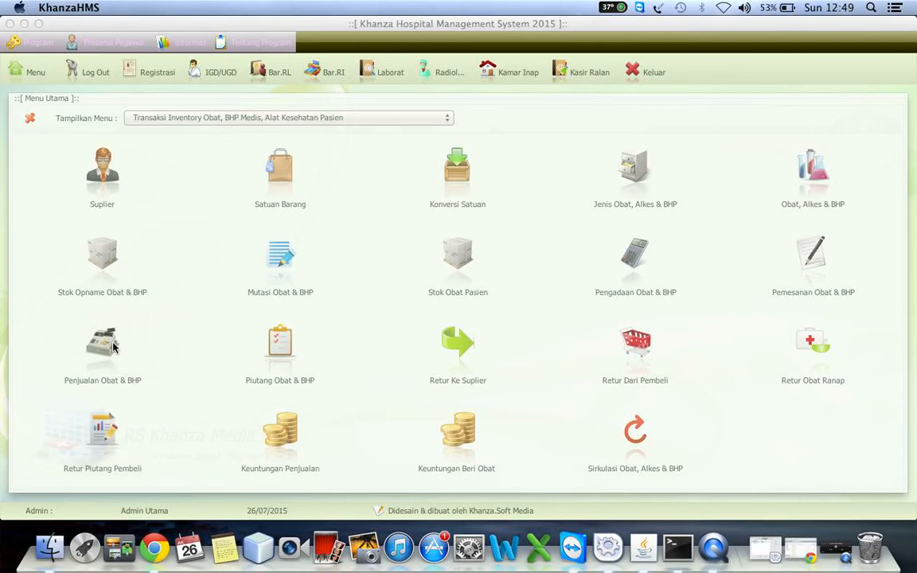
Step: Open the drug sales form (Penjualan Obat & BHP), view its patient list and close the list without choosing a patient
{"action": "left_click", "coordinate": [113, 348]}
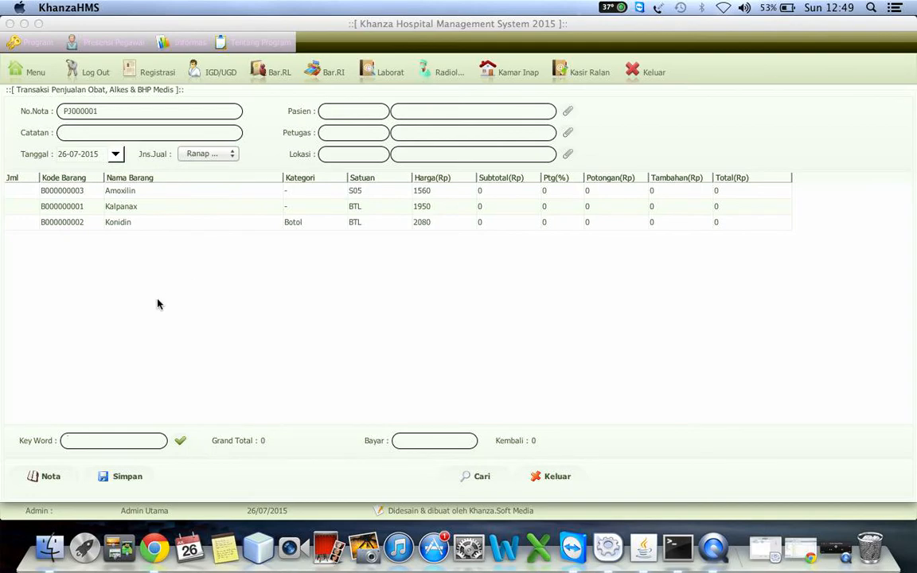
{"action": "left_click", "coordinate": [568, 110]}
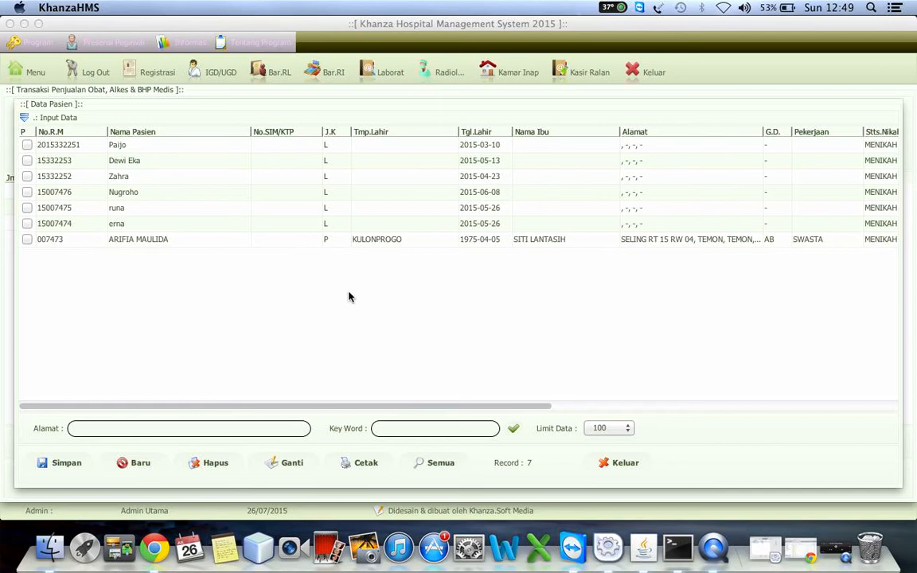
{"action": "left_click", "coordinate": [607, 464]}
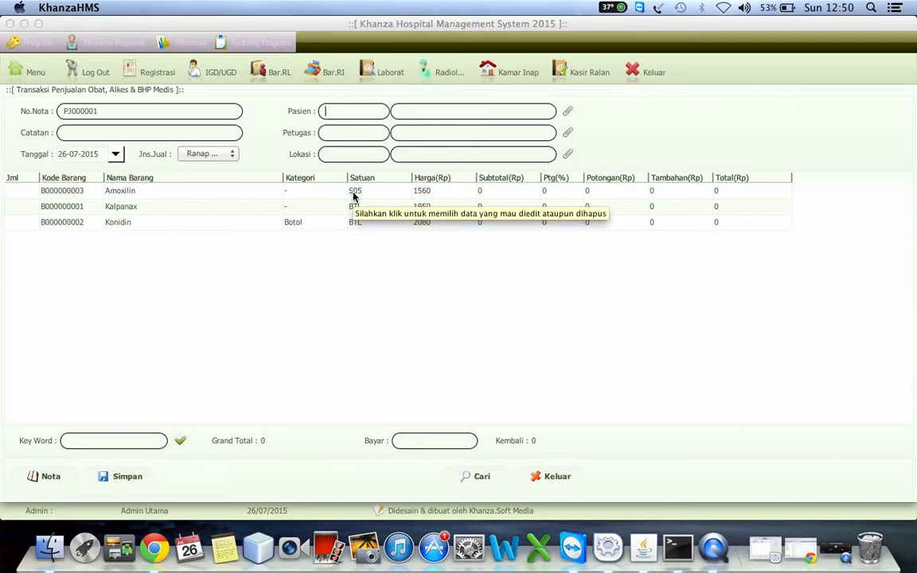
Step: Register a placeholder patient with "-" as the medical record number and insurance code, save it and close the patient data
{"action": "left_click", "coordinate": [568, 115]}
{"action": "left_click", "coordinate": [203, 117]}
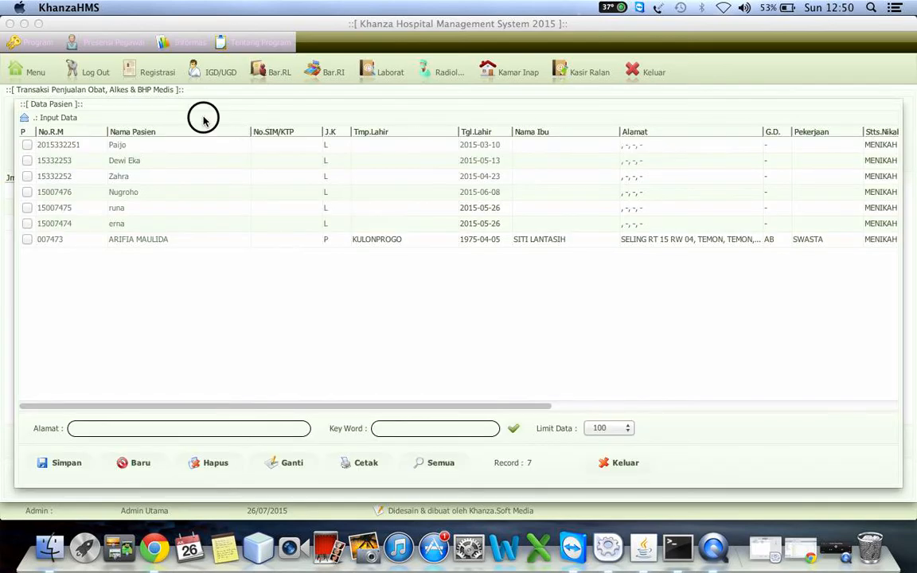
{"action": "left_click", "coordinate": [162, 130]}
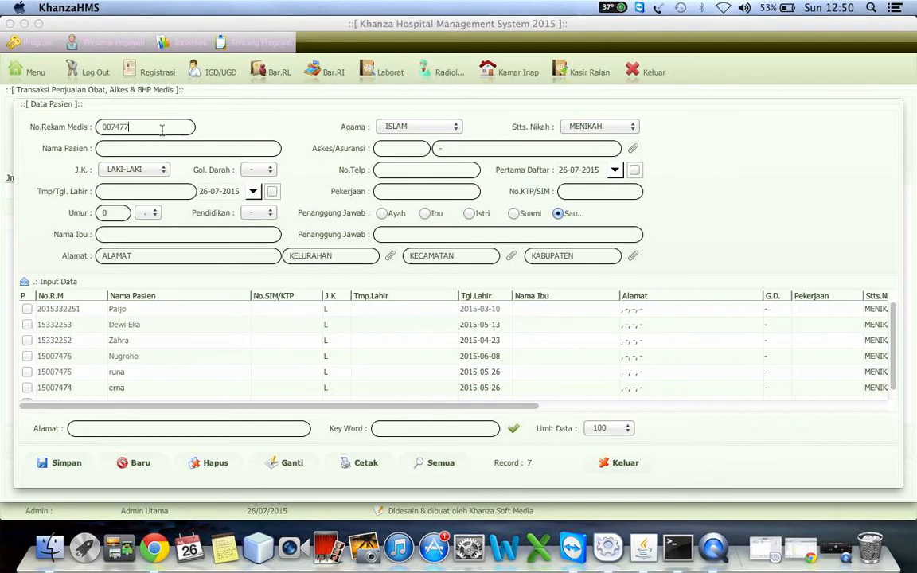
{"action": "key", "text": "BackSpace"}
{"action": "key", "text": "BackSpace"}
{"action": "key", "text": "BackSpace"}
{"action": "key", "text": "BackSpace"}
{"action": "key", "text": "BackSpace"}
{"action": "key", "text": "BackSpace"}
{"action": "left_click", "coordinate": [405, 153]}
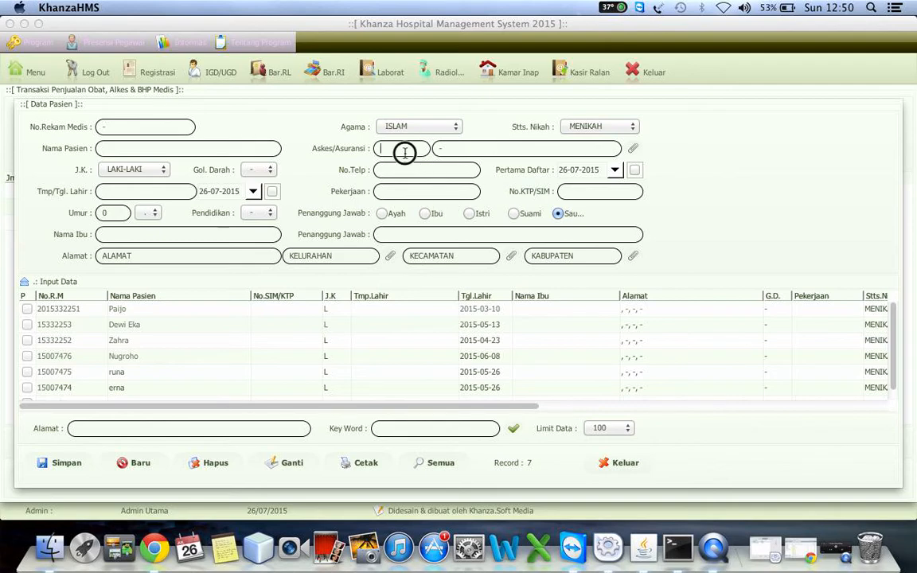
{"action": "left_click", "coordinate": [65, 464]}
{"action": "left_click", "coordinate": [562, 305]}
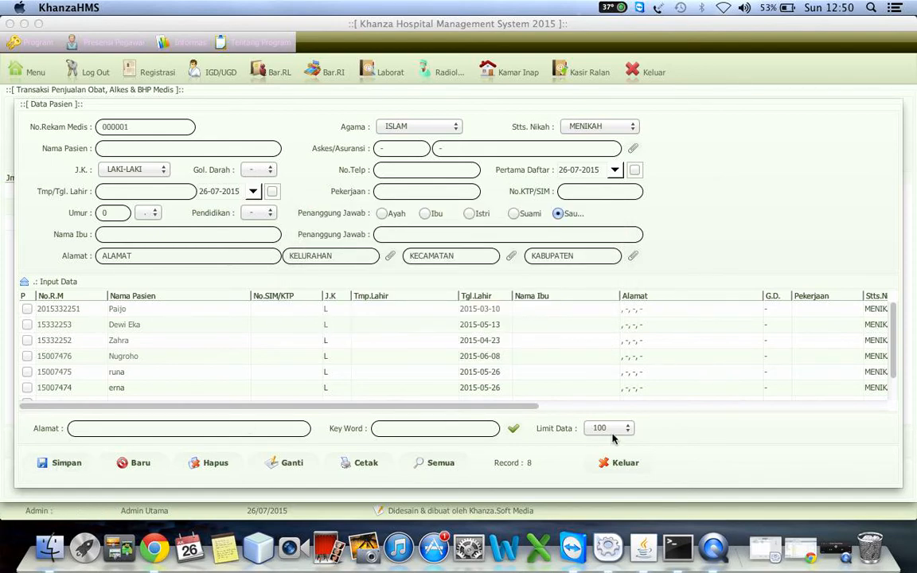
{"action": "left_click", "coordinate": [615, 463]}
Step: Set the sale's patient code to "-" and enter the buyer's name
{"action": "type", "text": "-"}
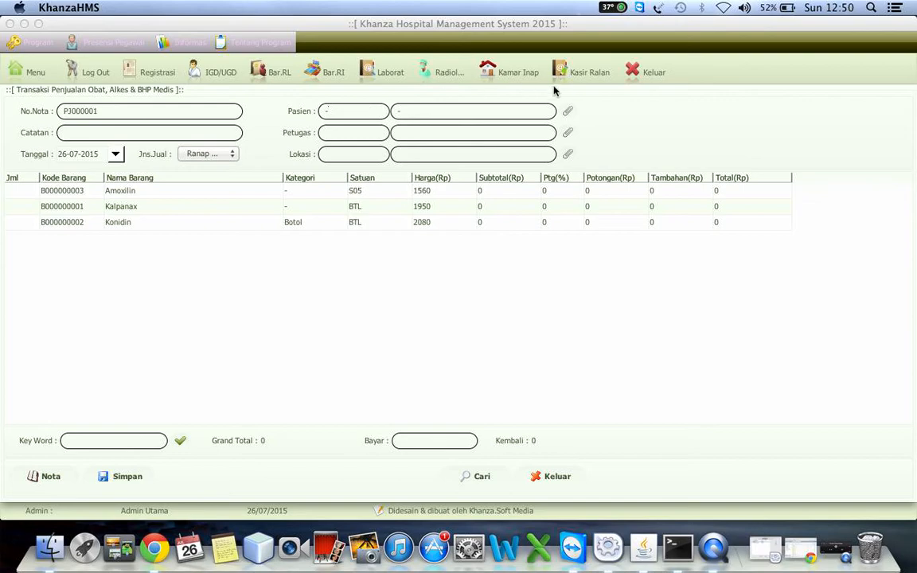
{"action": "left_click", "coordinate": [568, 112]}
{"action": "left_click", "coordinate": [394, 342]}
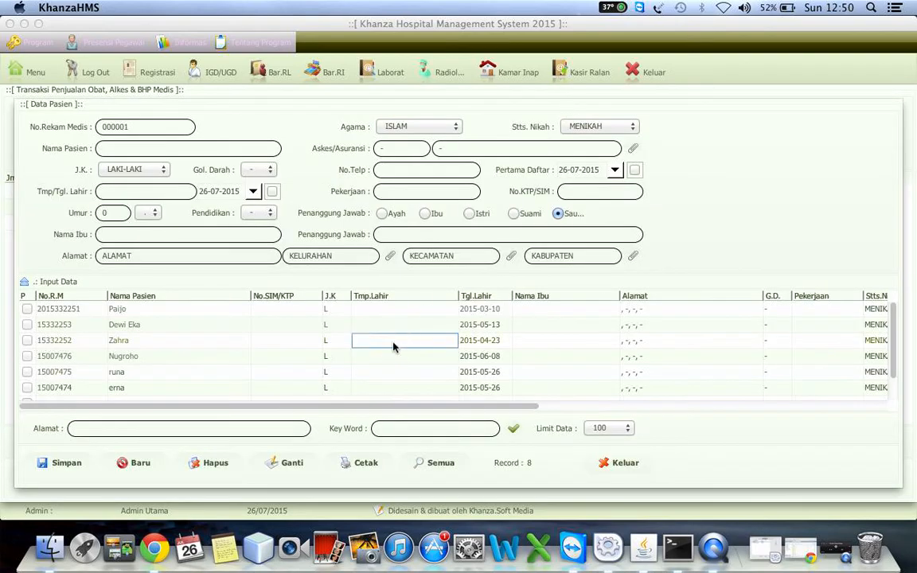
{"action": "left_click", "coordinate": [341, 284]}
{"action": "double_click", "coordinate": [187, 256]}
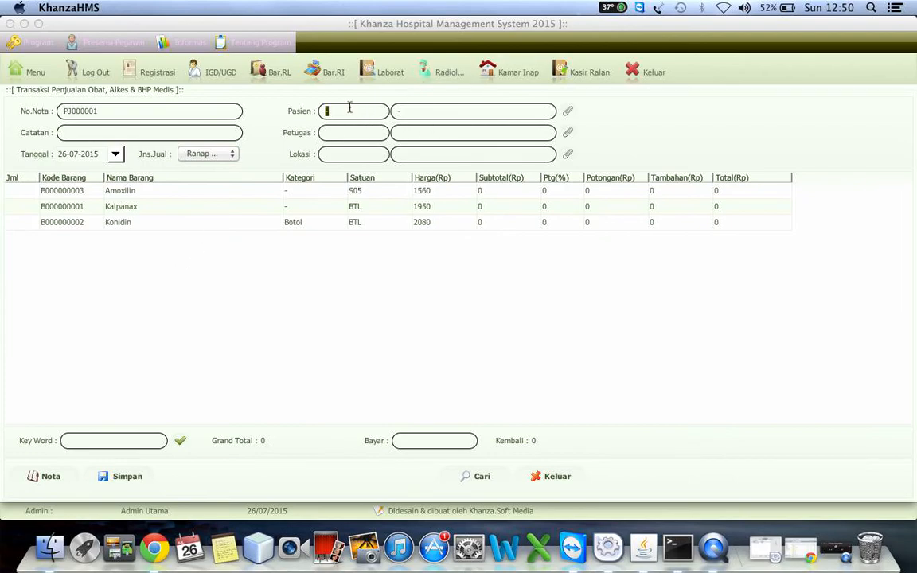
{"action": "left_click", "coordinate": [430, 113]}
{"action": "type", "text": "Agus"}
Step: Choose the staff member handling the sale and set its location to Apotek
{"action": "left_click", "coordinate": [570, 134]}
{"action": "double_click", "coordinate": [151, 146]}
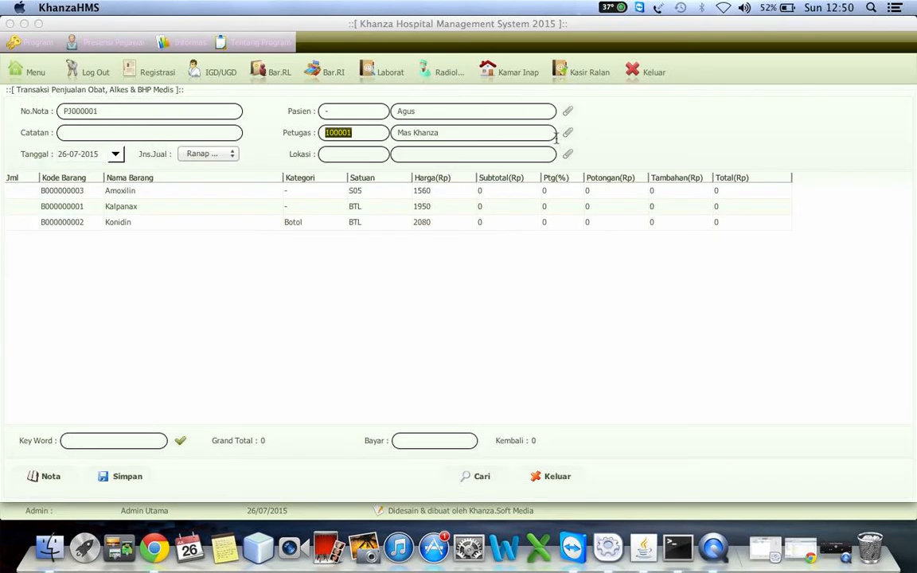
{"action": "left_click", "coordinate": [568, 154]}
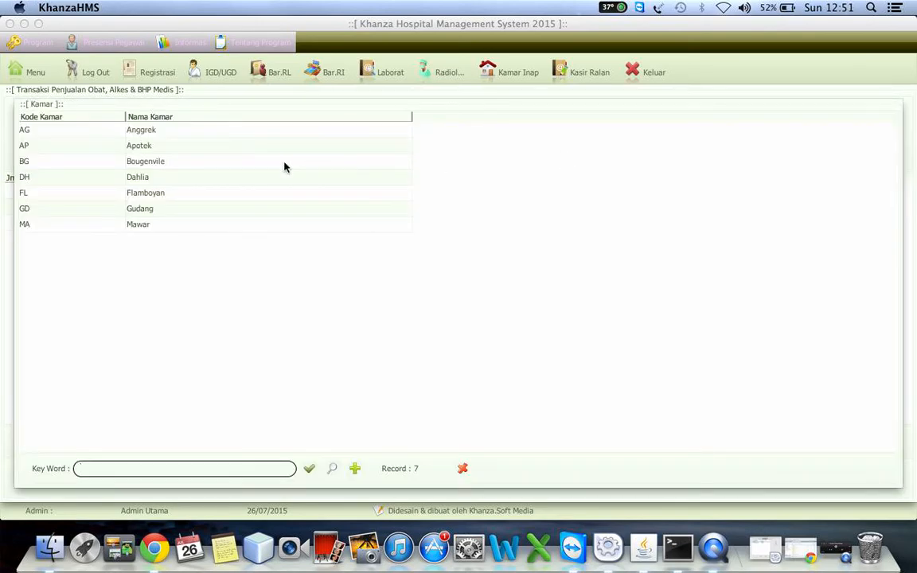
{"action": "double_click", "coordinate": [154, 143]}
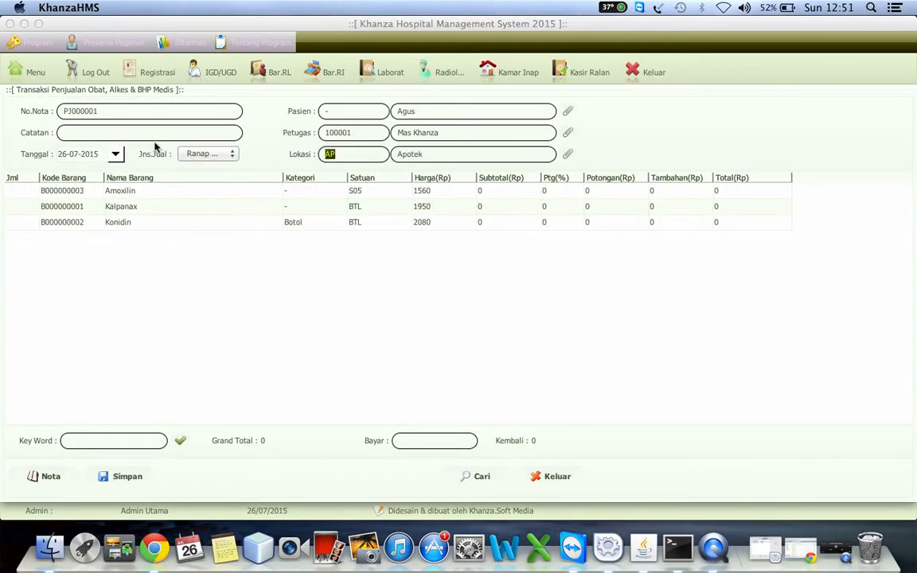
Step: Enter a quantity of 2 for Amoxilin and 2 for Konidin in the sale and update their totals
{"action": "left_click", "coordinate": [25, 194]}
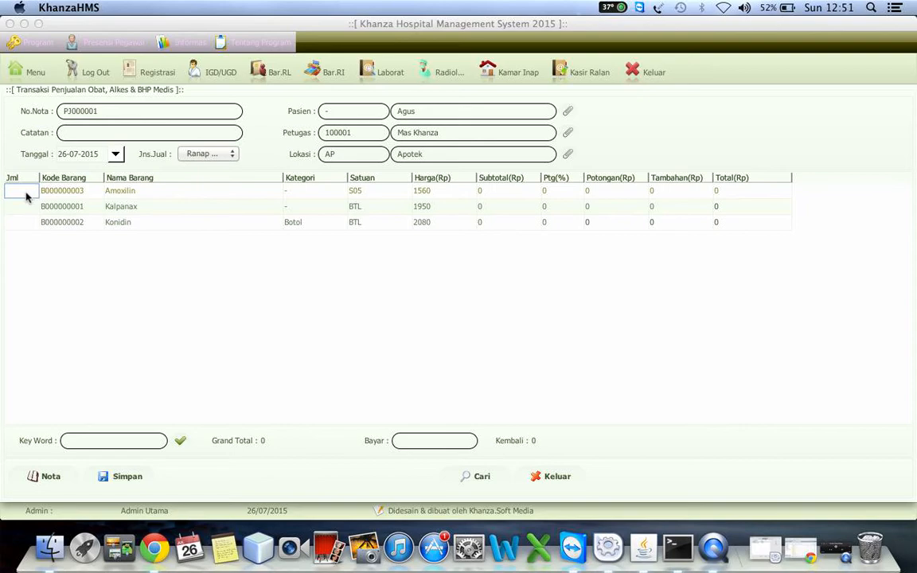
{"action": "type", "text": "2"}
{"action": "key", "text": "Return"}
{"action": "key", "text": "Return"}
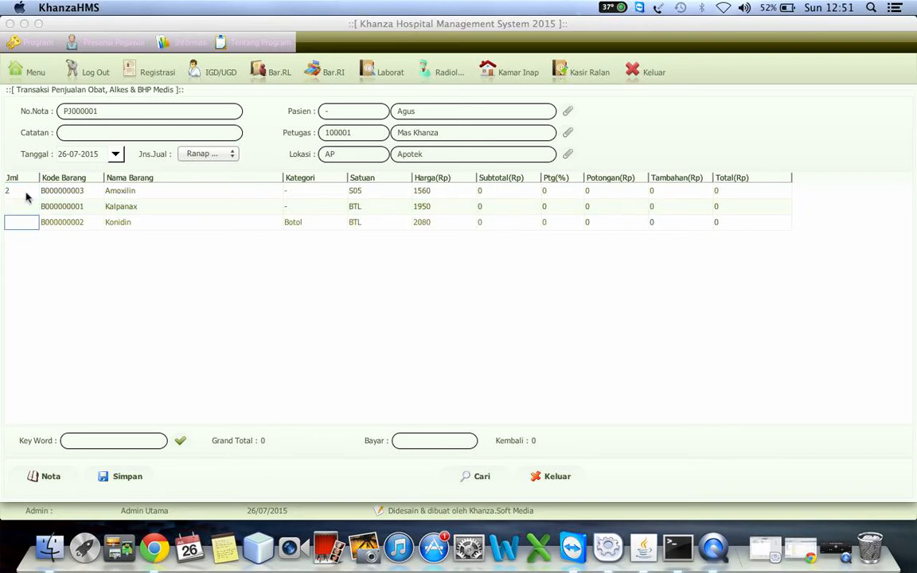
{"action": "type", "text": "2"}
{"action": "key", "text": "Tab"}
{"action": "key", "text": "Tab"}
{"action": "key", "text": "Tab"}
{"action": "key", "text": "Tab"}
{"action": "key", "text": "Tab"}
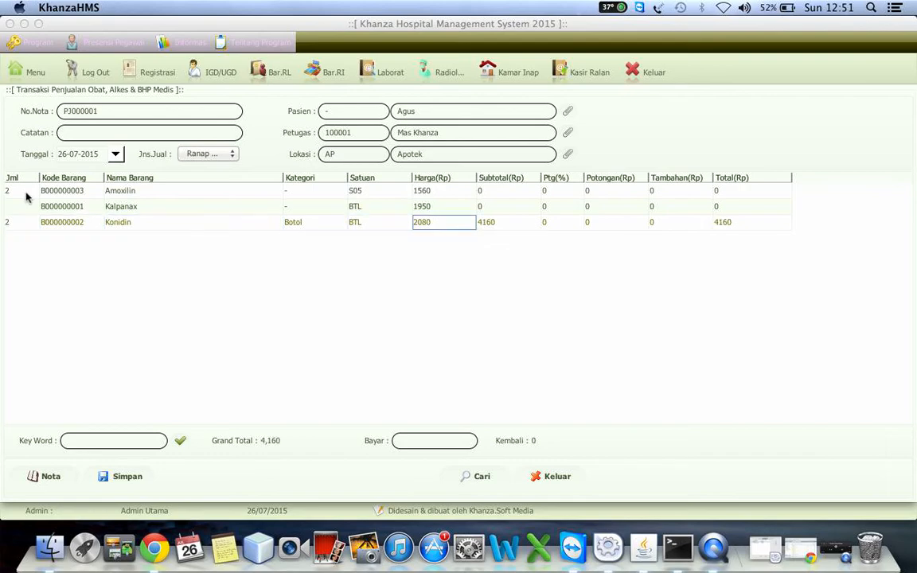
{"action": "left_click", "coordinate": [81, 194]}
{"action": "left_click", "coordinate": [80, 201]}
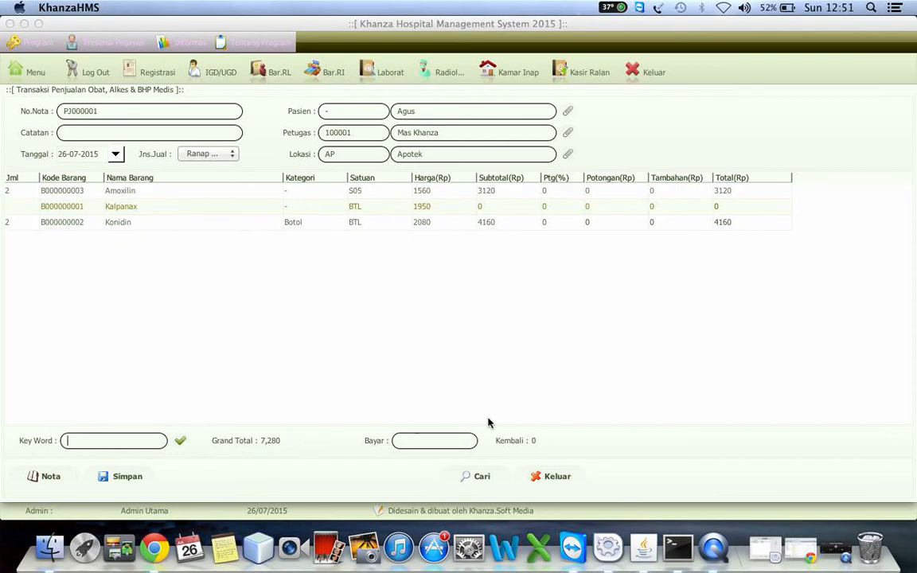
Step: Set the amount paid (Bayar) to 8000
{"action": "left_click", "coordinate": [421, 442]}
{"action": "type", "text": "8000"}
Step: View the print preview of the sale's receipt in Chrome, minimise the browser and save the sale
{"action": "left_click", "coordinate": [45, 477]}
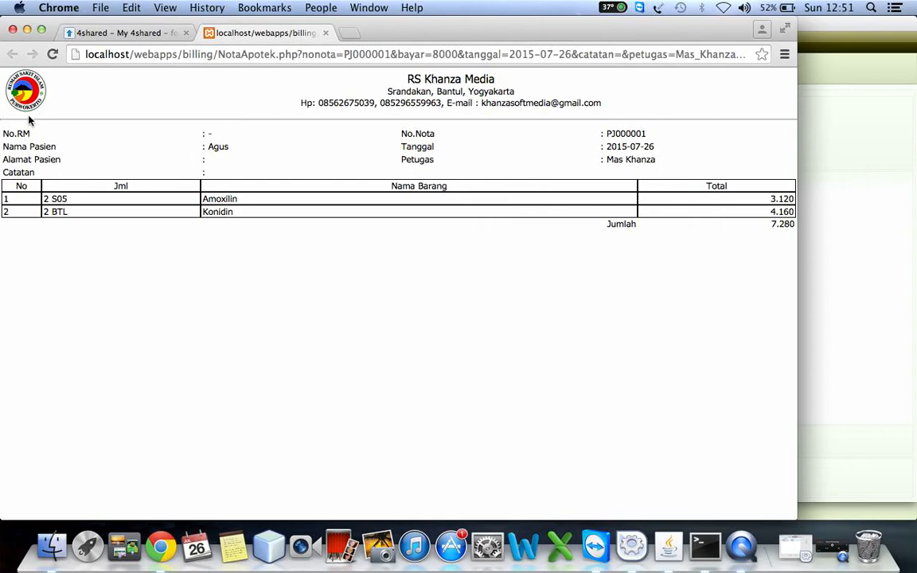
{"action": "right_click", "coordinate": [372, 142]}
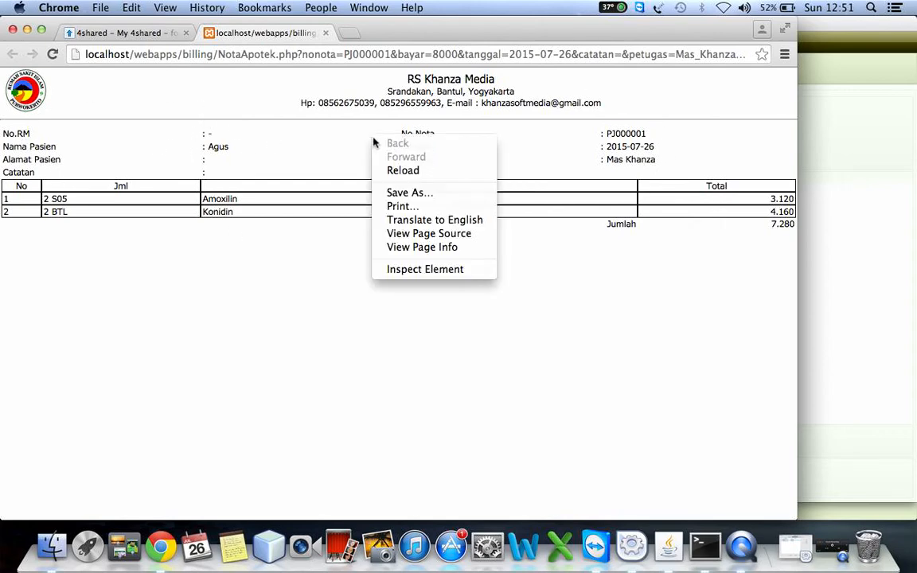
{"action": "left_click", "coordinate": [410, 205]}
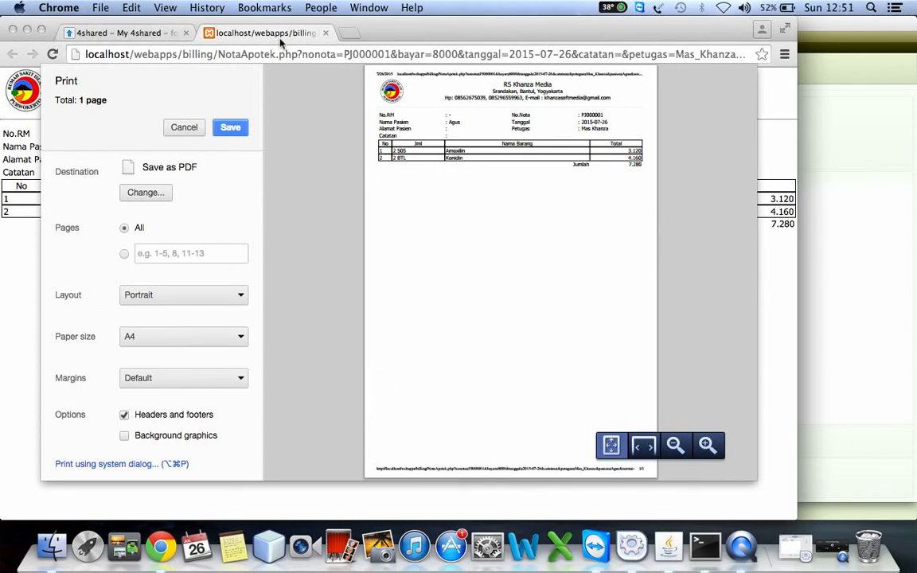
{"action": "left_click", "coordinate": [26, 31]}
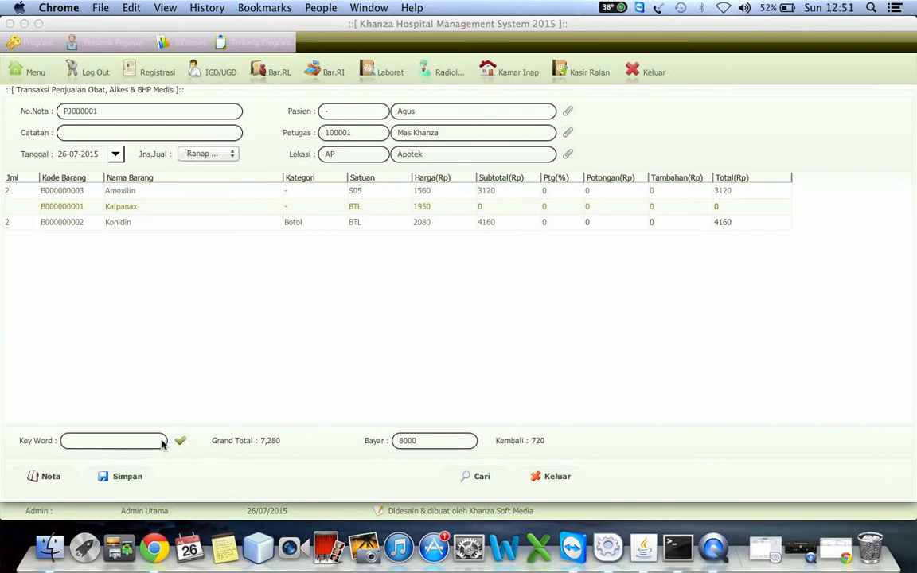
{"action": "left_click", "coordinate": [108, 476]}
{"action": "left_click", "coordinate": [588, 329]}
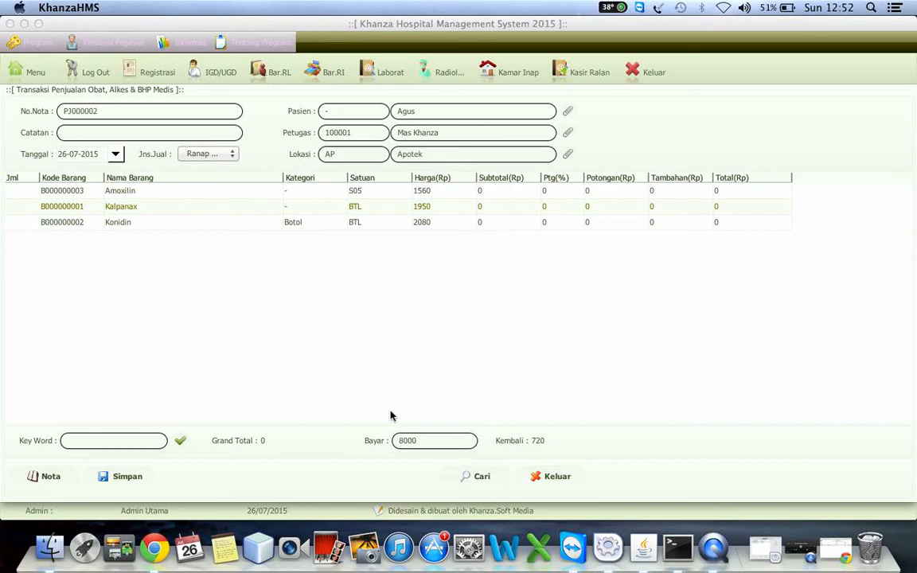
Step: List the recorded drug sales in the sales search, and view and close the print preview of the sales report
{"action": "left_click", "coordinate": [477, 477]}
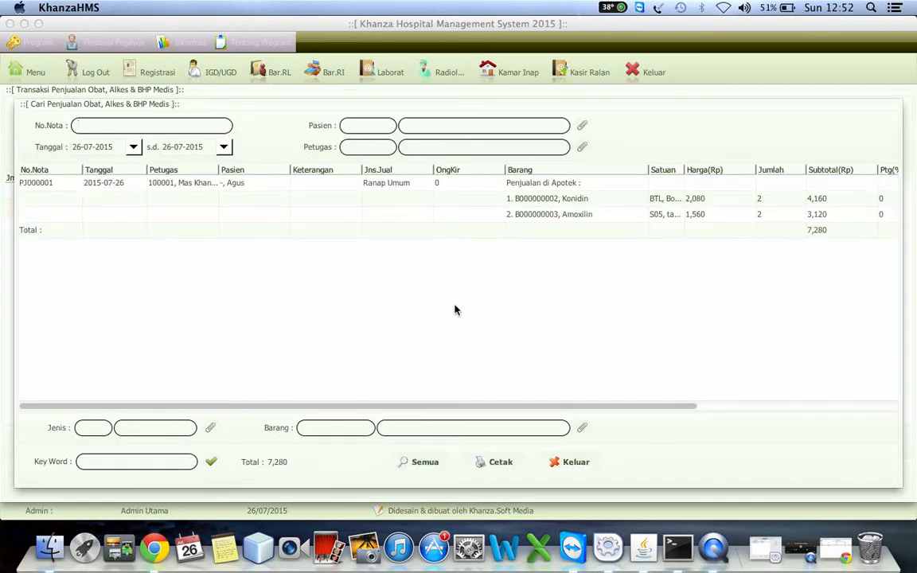
{"action": "left_click", "coordinate": [211, 461]}
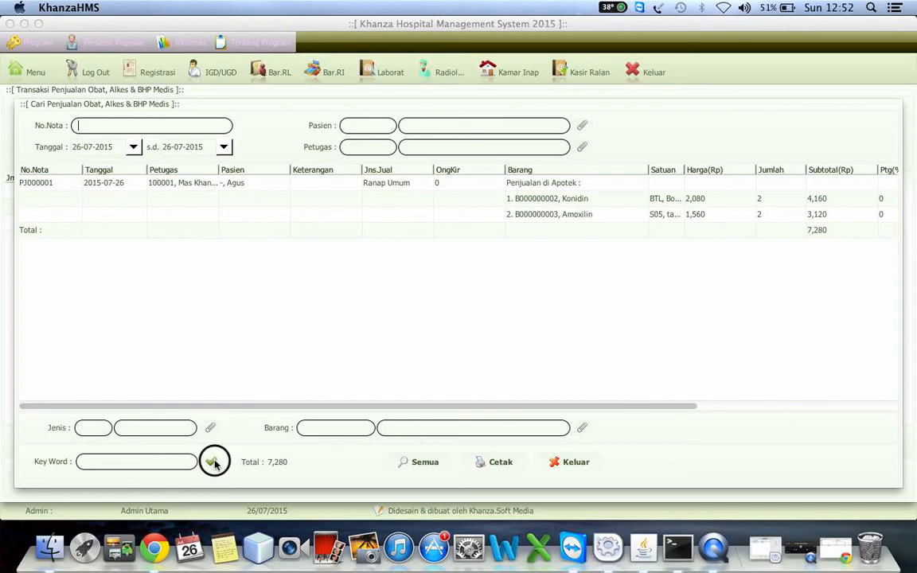
{"action": "left_click", "coordinate": [736, 406]}
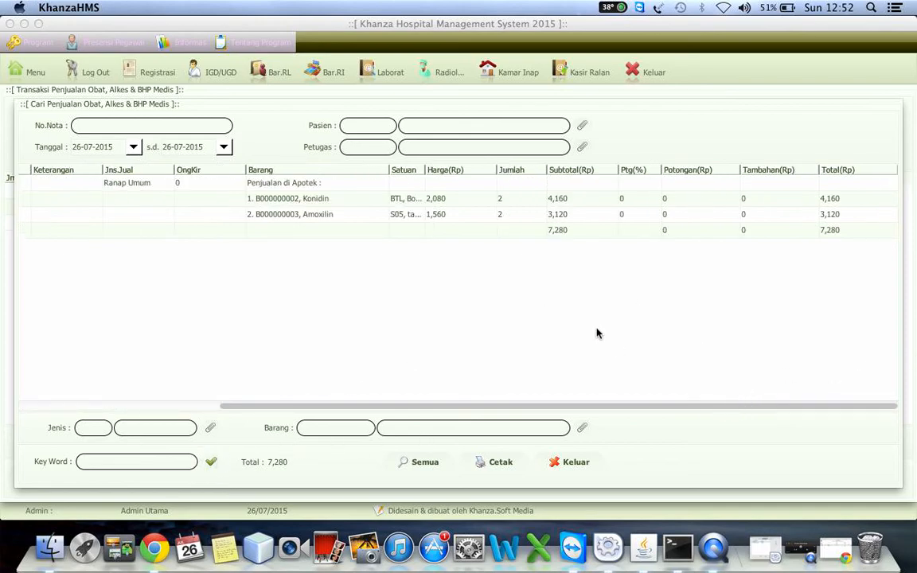
{"action": "left_click", "coordinate": [502, 463]}
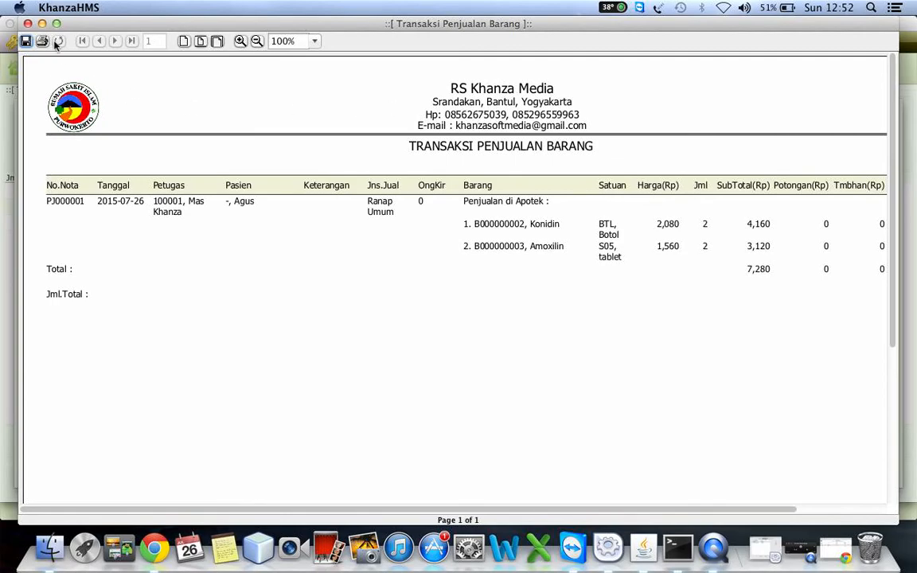
{"action": "left_click", "coordinate": [27, 23]}
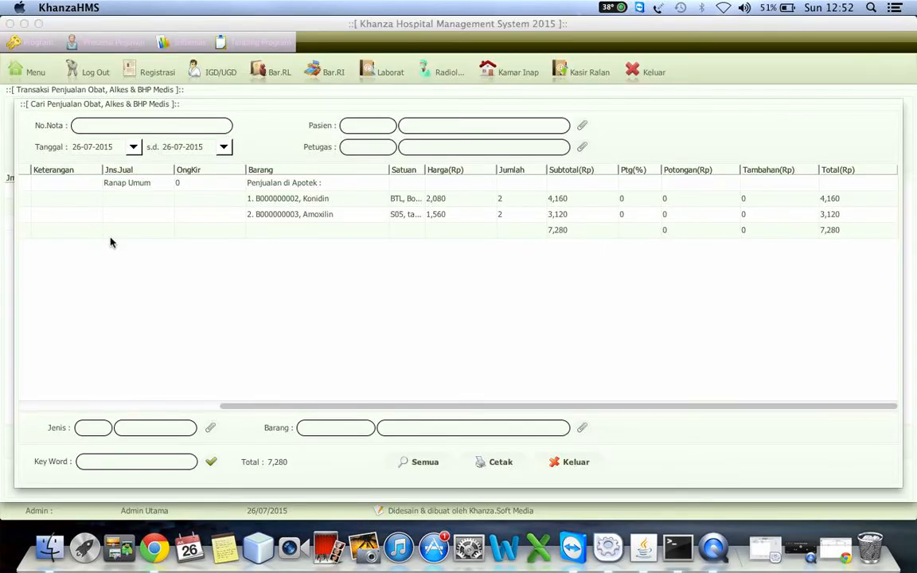
{"action": "left_click", "coordinate": [208, 215]}
{"action": "left_click", "coordinate": [201, 199]}
{"action": "left_click", "coordinate": [128, 185]}
{"action": "right_click", "coordinate": [125, 188]}
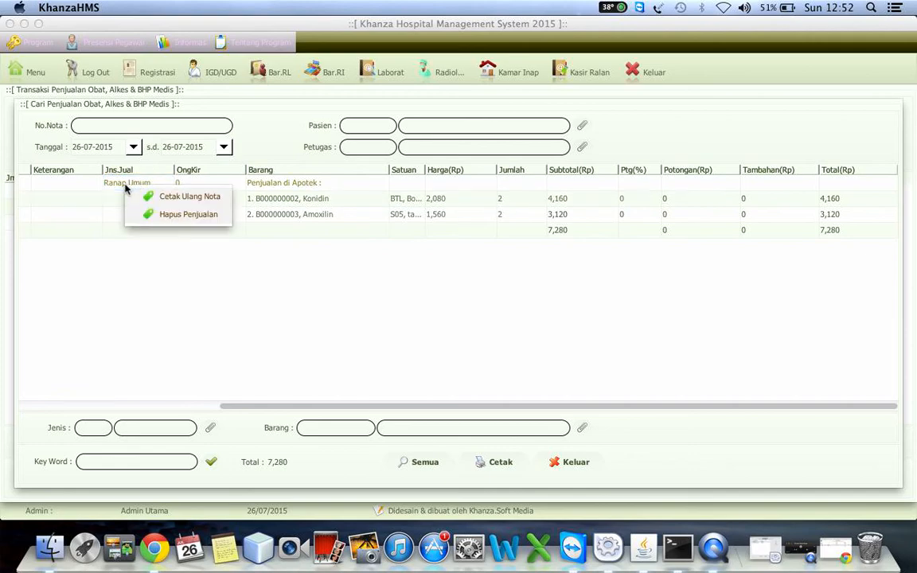
{"action": "left_click", "coordinate": [109, 188]}
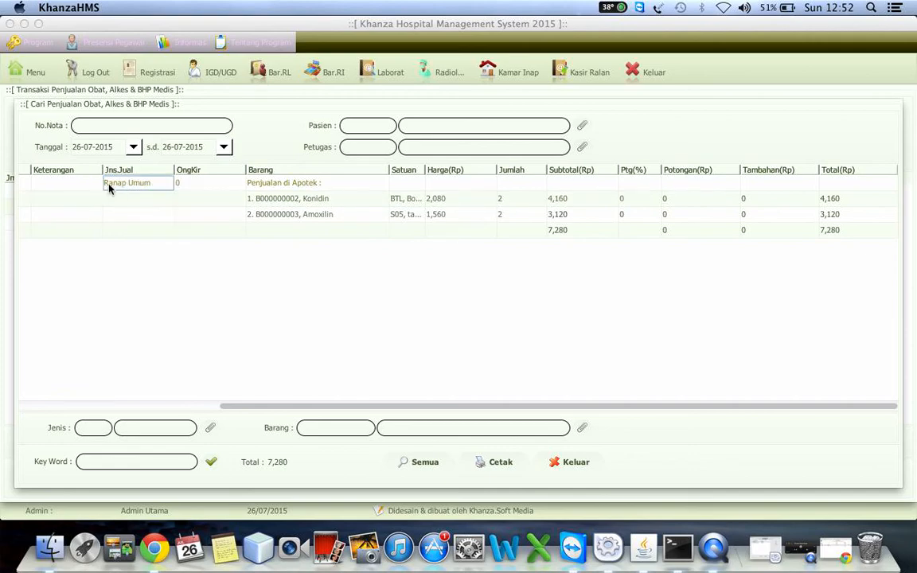
Step: Reprint the recorded sale's receipt as Nota 1, then close its browser tab and minimise Chrome
{"action": "left_click_drag", "start_coordinate": [236, 405], "coordinate": [36, 438]}
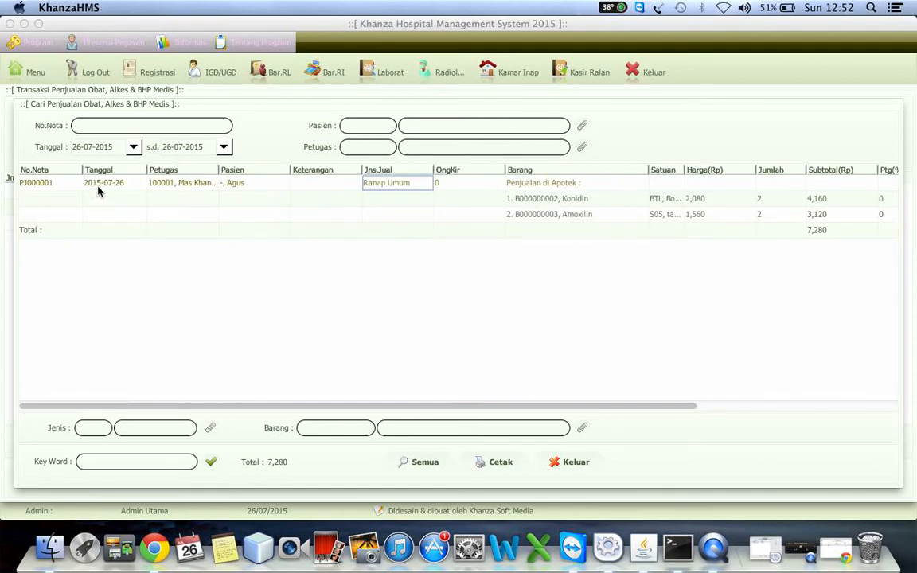
{"action": "left_click", "coordinate": [47, 184]}
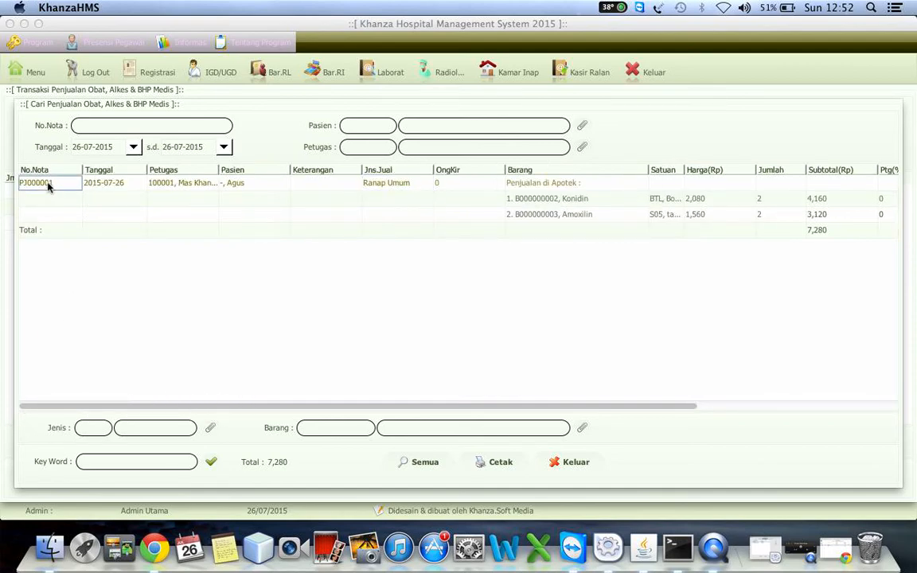
{"action": "right_click", "coordinate": [48, 186]}
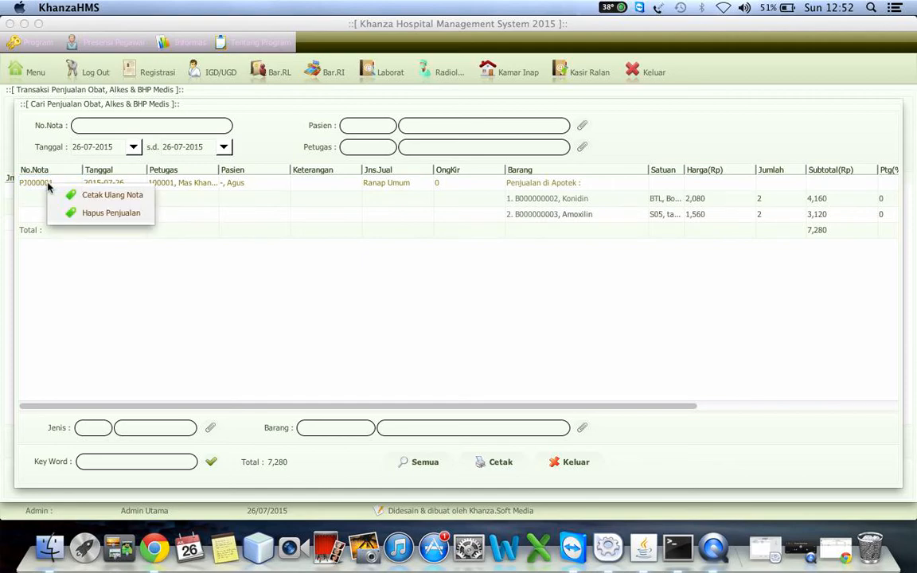
{"action": "left_click", "coordinate": [102, 198]}
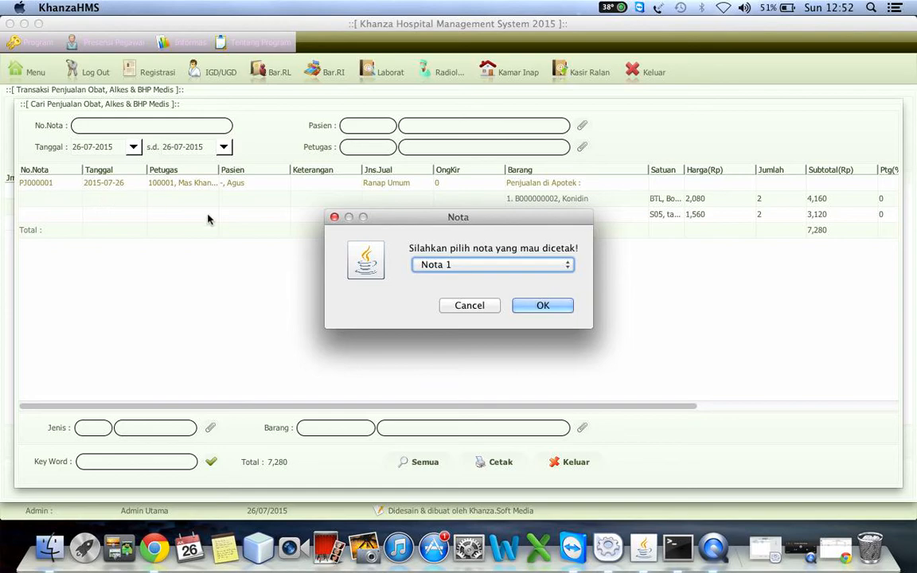
{"action": "left_click", "coordinate": [458, 264]}
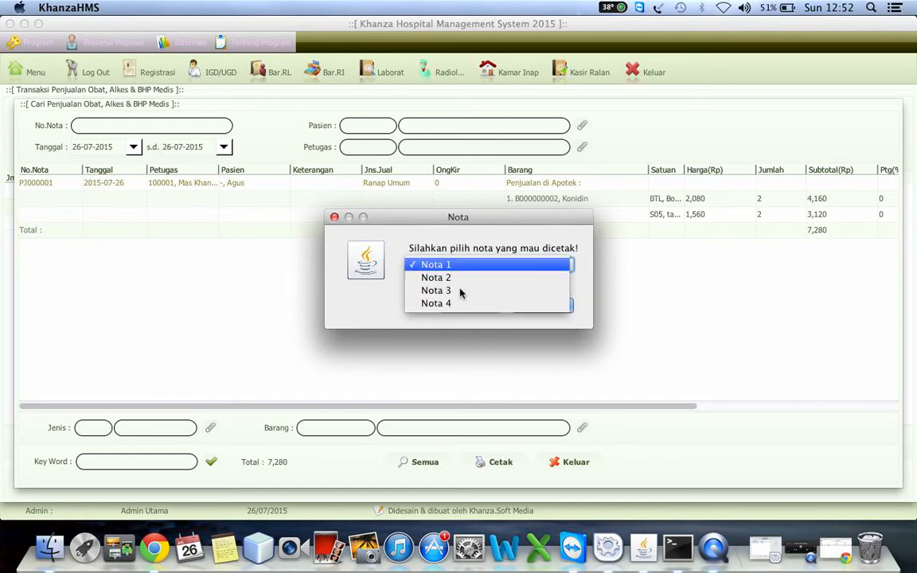
{"action": "left_click", "coordinate": [453, 266]}
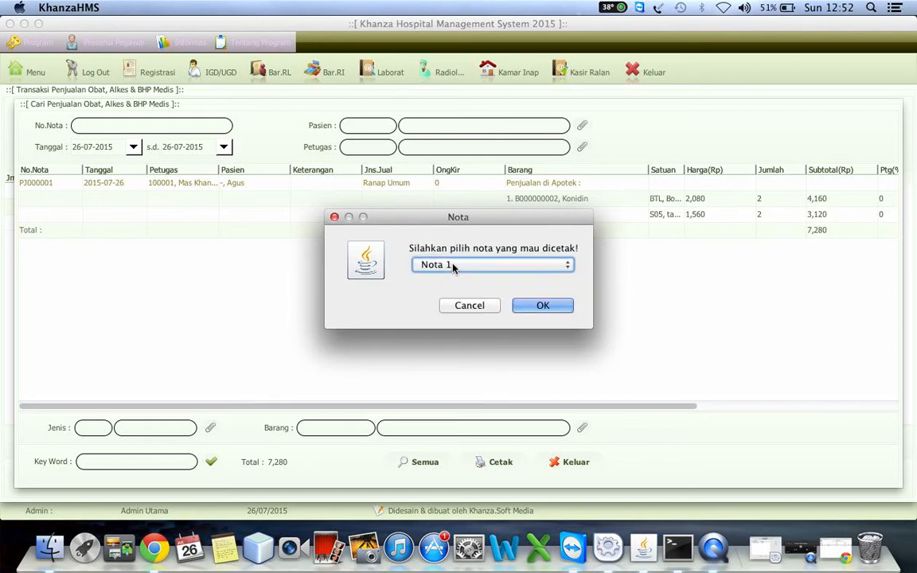
{"action": "left_click", "coordinate": [543, 306]}
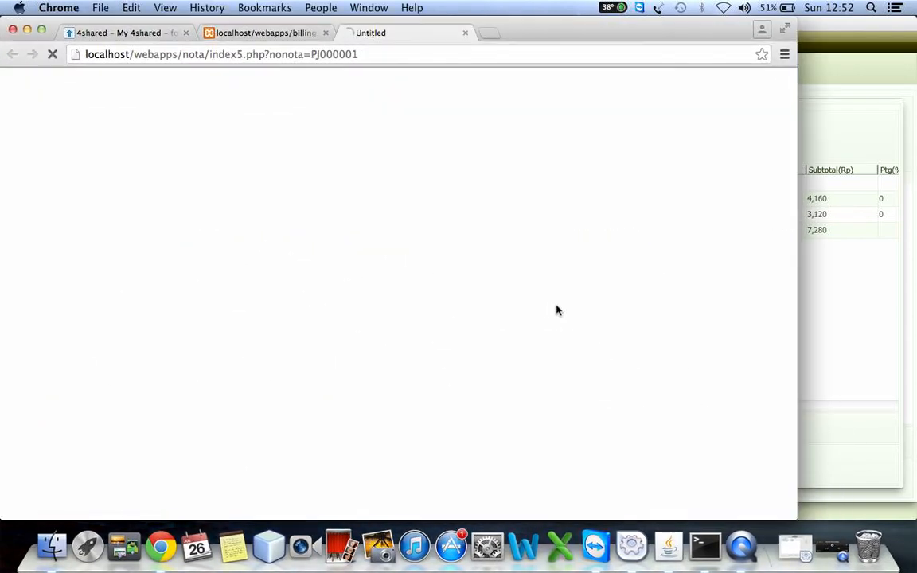
{"action": "left_click", "coordinate": [466, 34]}
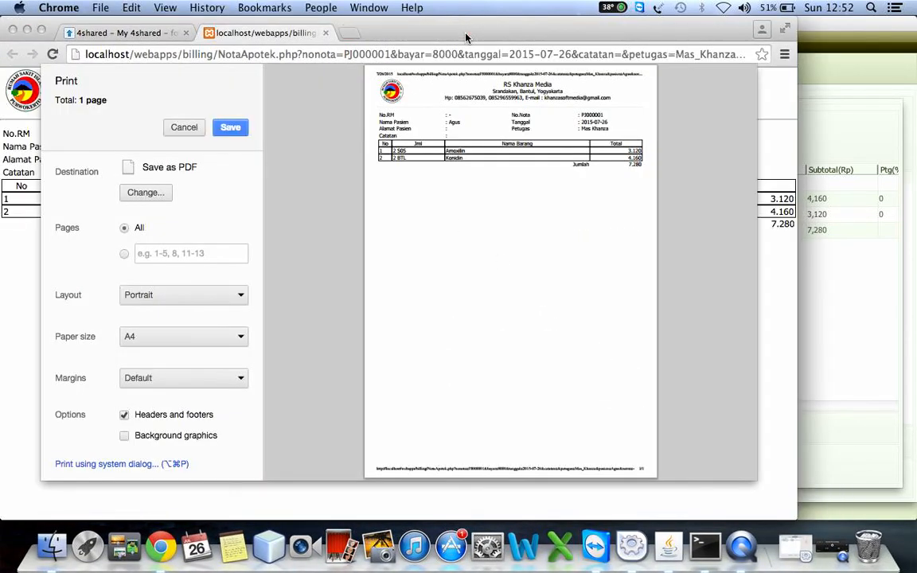
{"action": "left_click", "coordinate": [28, 30]}
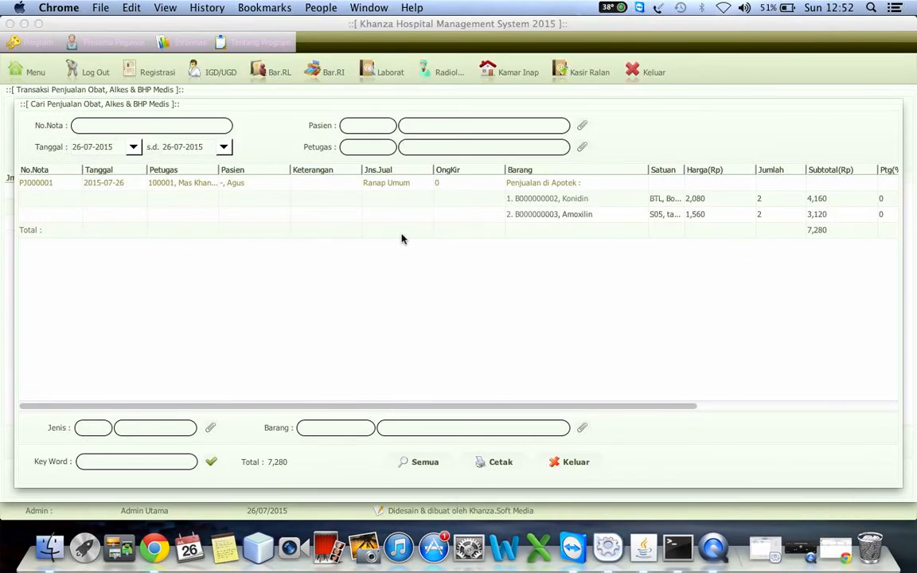
{"action": "left_click", "coordinate": [101, 184]}
{"action": "right_click", "coordinate": [101, 184]}
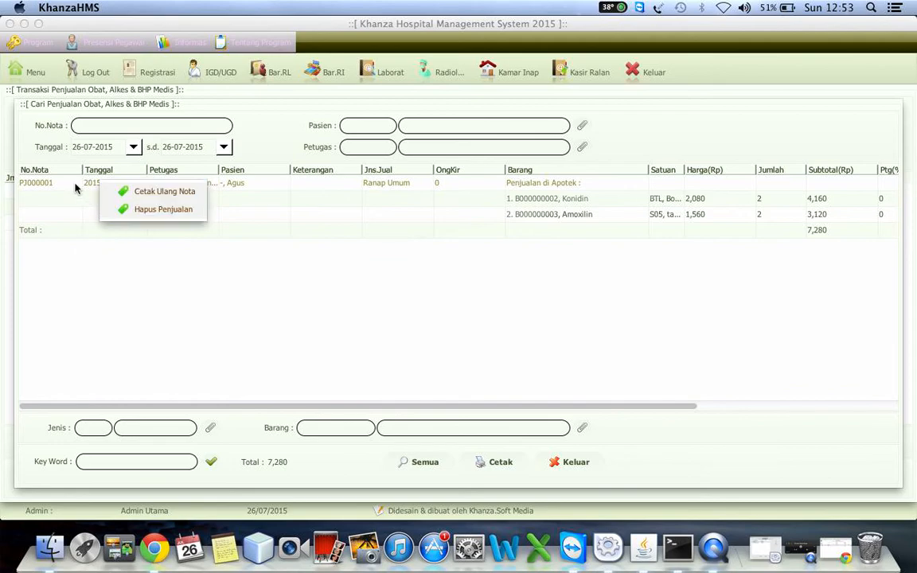
{"action": "left_click", "coordinate": [76, 188]}
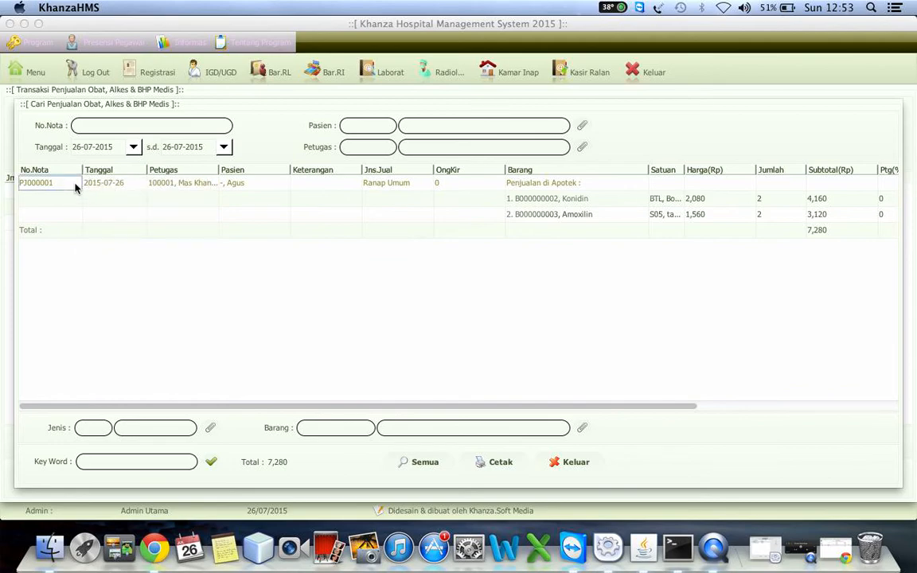
{"action": "right_click", "coordinate": [75, 188]}
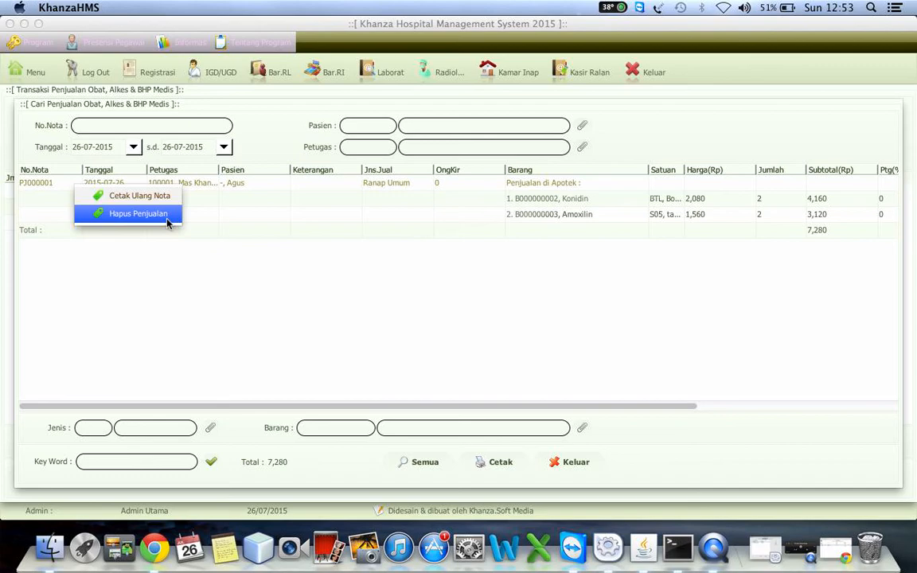
{"action": "left_click", "coordinate": [256, 215]}
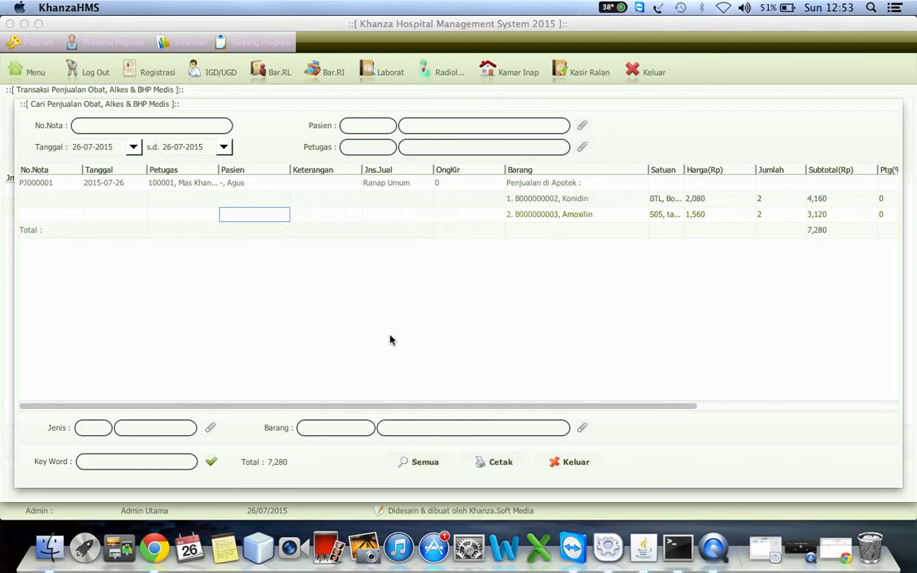
Step: Leave the sales search and display the per-location stock for Apotek in the Obat, Alkes & BHP item data
{"action": "left_click", "coordinate": [573, 463]}
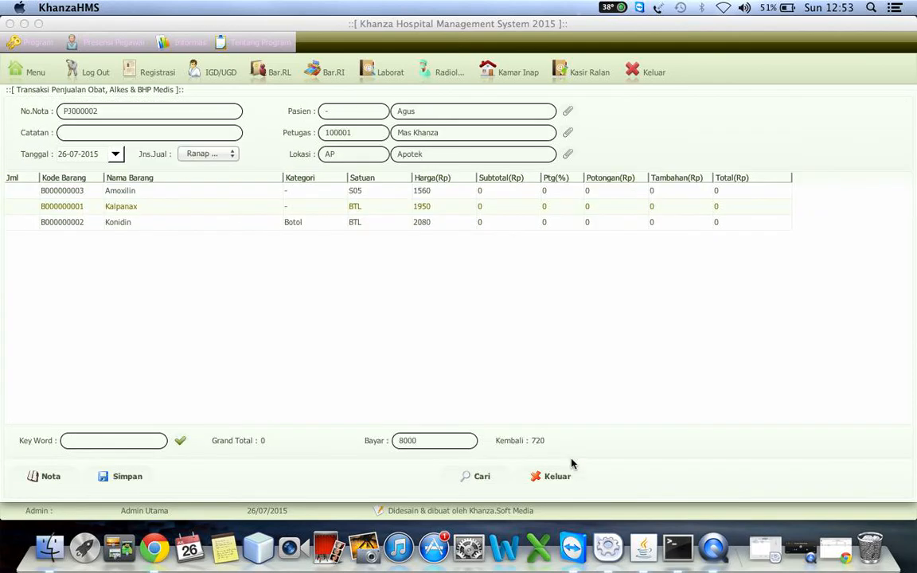
{"action": "left_click", "coordinate": [38, 77]}
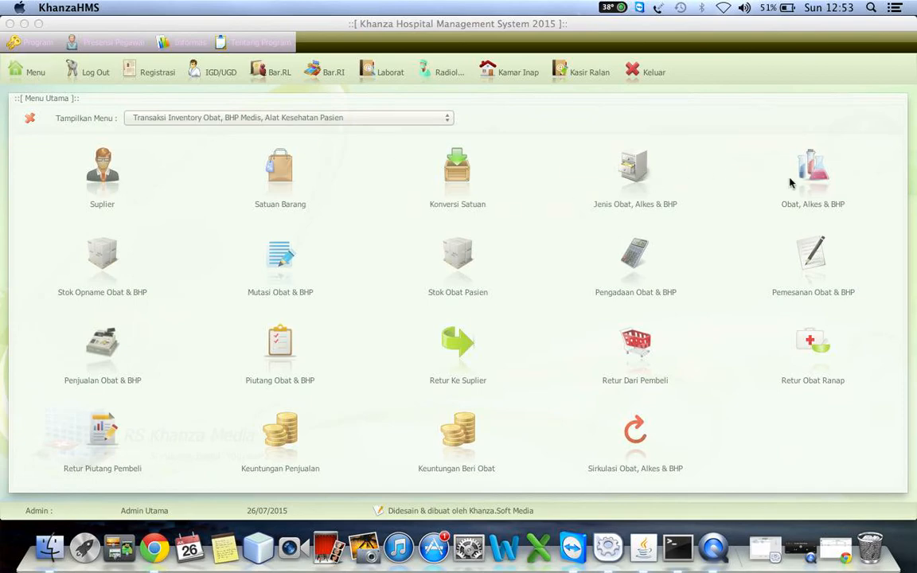
{"action": "left_click", "coordinate": [806, 183]}
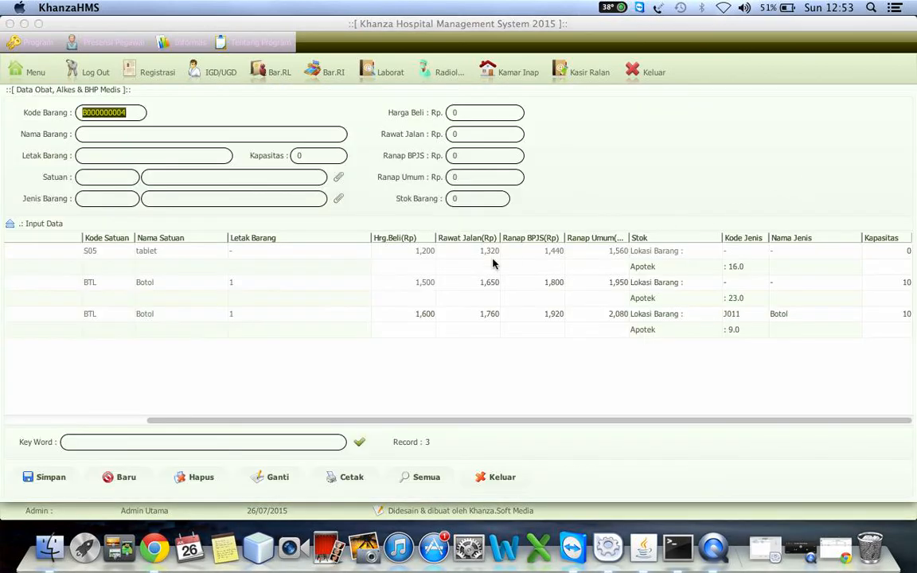
{"action": "left_click", "coordinate": [359, 442]}
{"action": "right_click", "coordinate": [319, 333]}
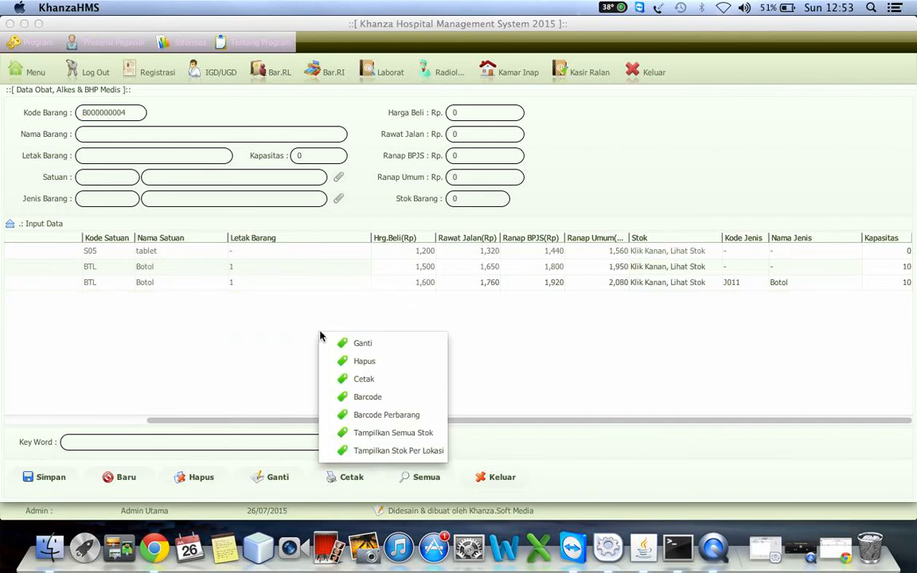
{"action": "left_click", "coordinate": [373, 451]}
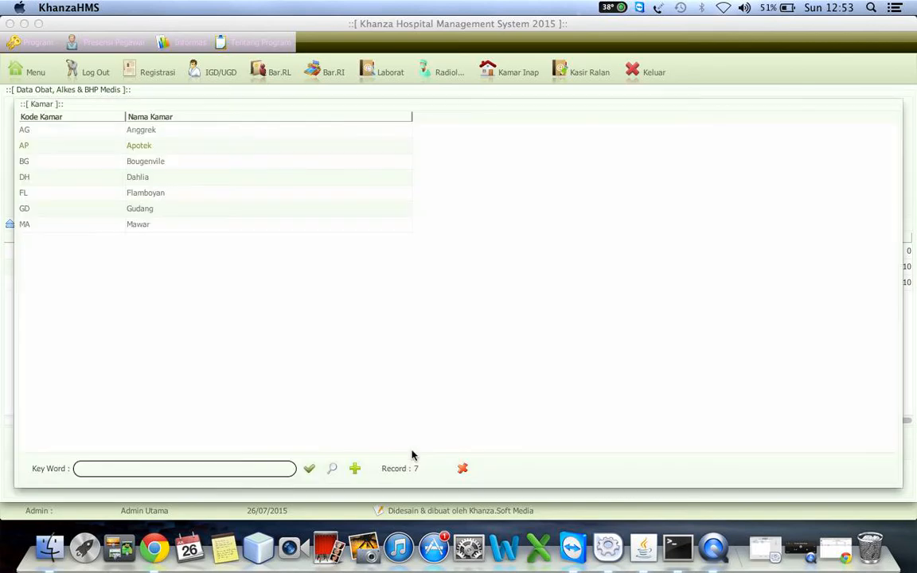
{"action": "left_click", "coordinate": [241, 146]}
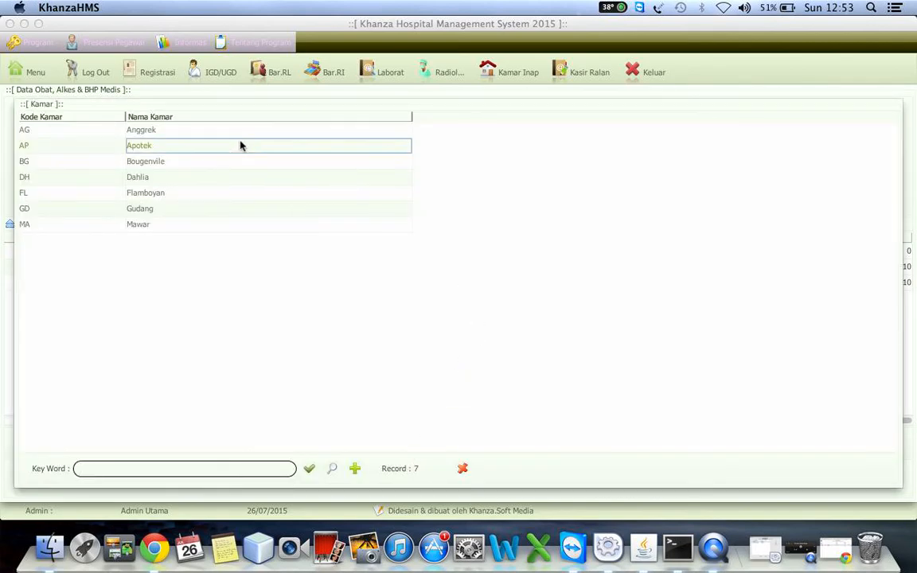
{"action": "double_click", "coordinate": [242, 145]}
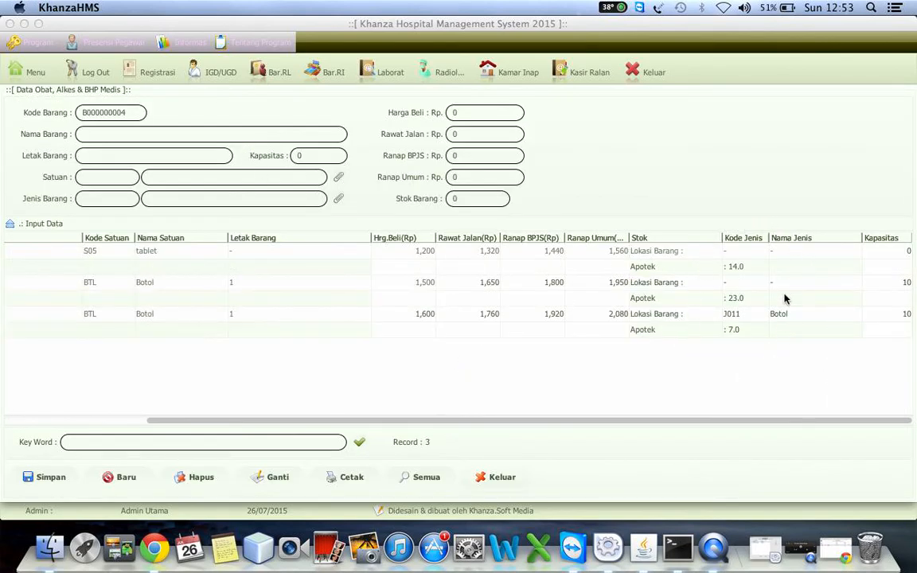
Step: Open the sales profit projection (Keuntungan Penjualan) and examine the selling prices, subtotals and discounts of Konidin and Amoxilin
{"action": "left_click", "coordinate": [31, 68]}
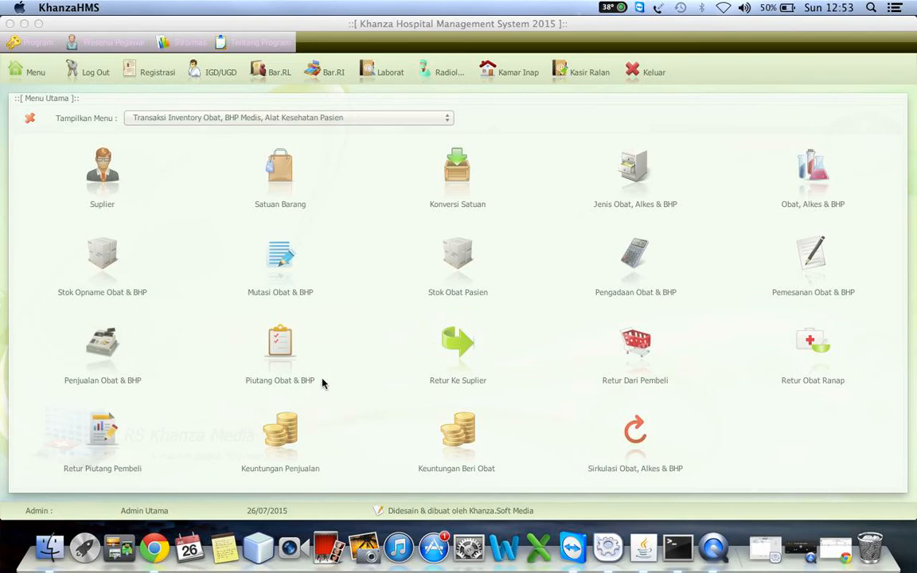
{"action": "left_click", "coordinate": [272, 443]}
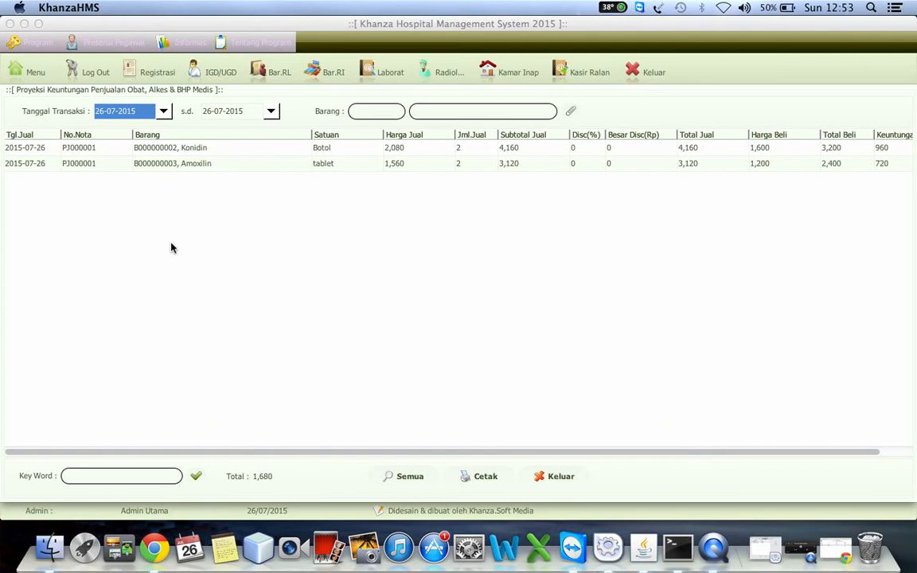
{"action": "left_click", "coordinate": [267, 150]}
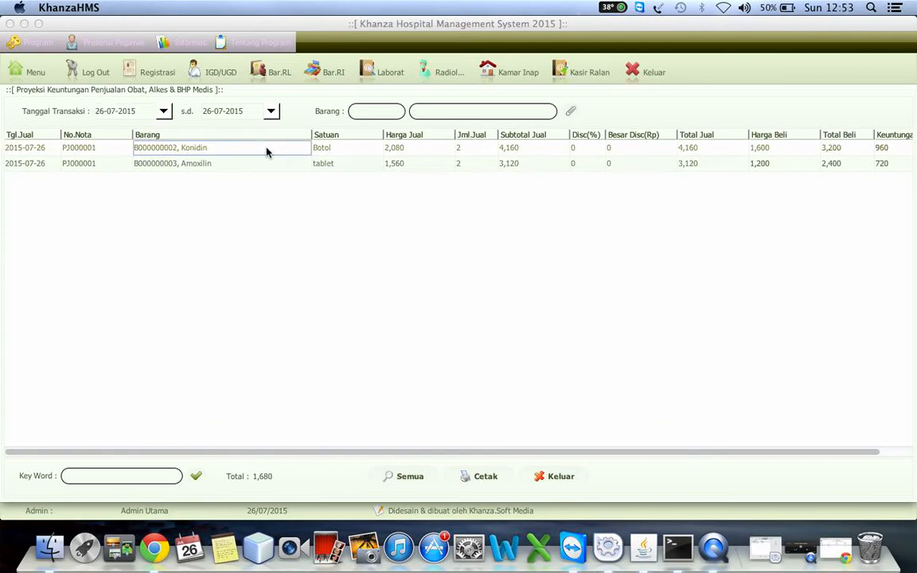
{"action": "key", "text": "Down"}
{"action": "key", "text": "Right"}
{"action": "key", "text": "Right"}
{"action": "key", "text": "Right"}
{"action": "key", "text": "Right"}
{"action": "key", "text": "Right"}
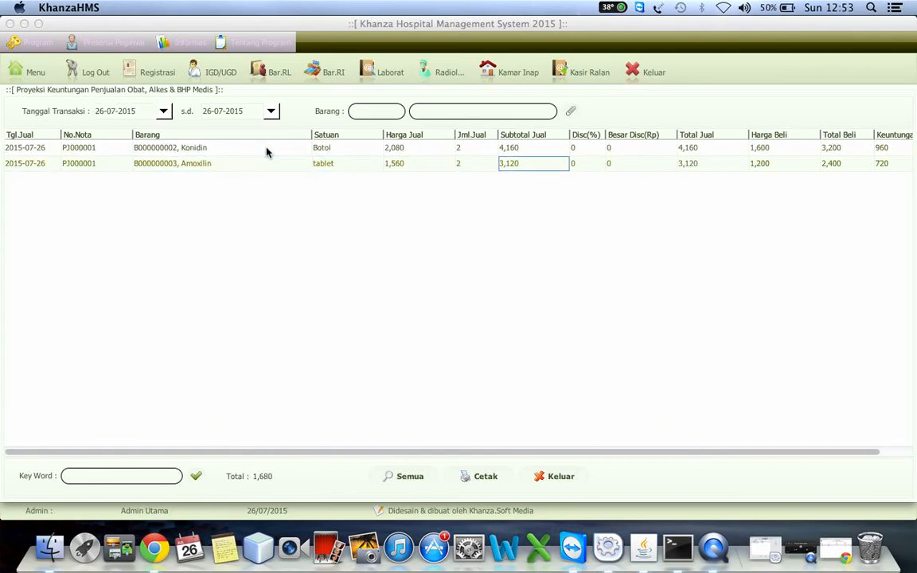
{"action": "key", "text": "Right"}
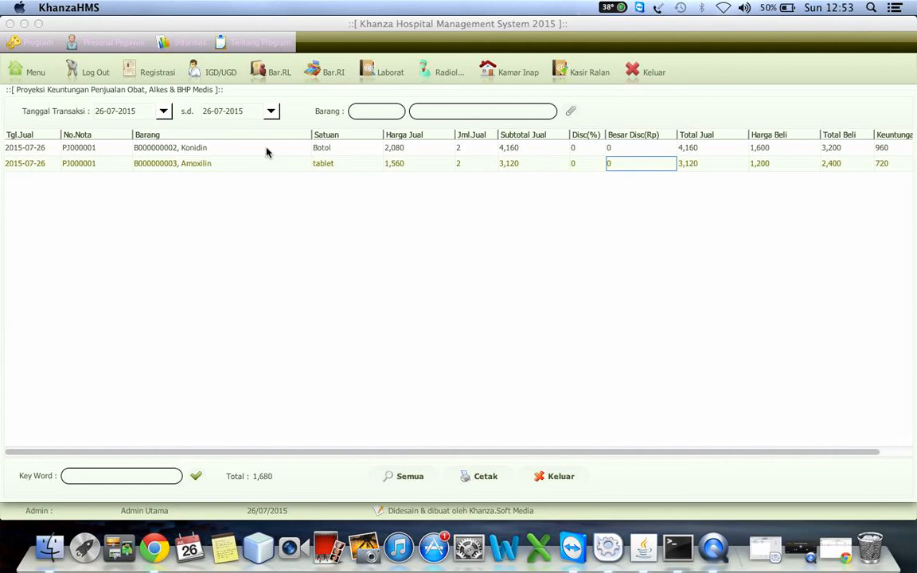
{"action": "key", "text": "Up"}
{"action": "key", "text": "Right"}
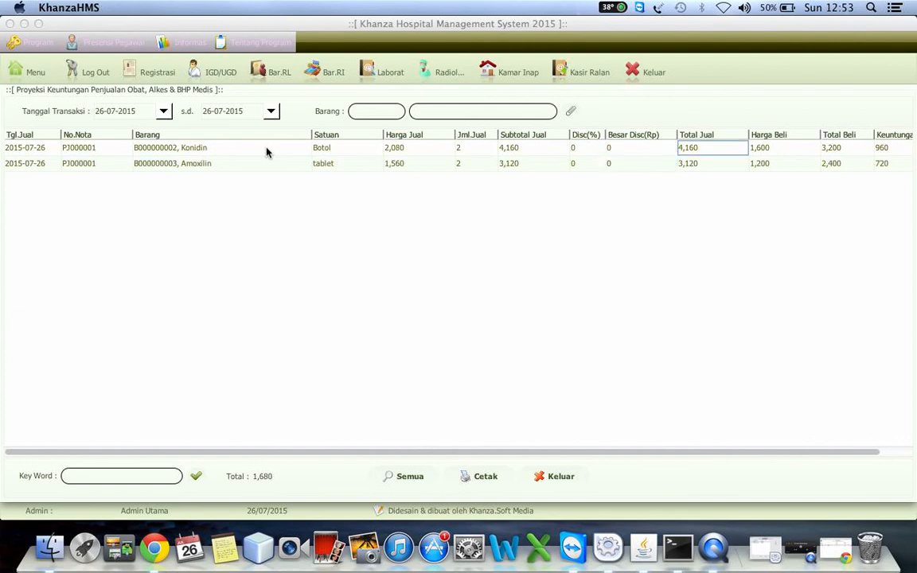
{"action": "key", "text": "Right"}
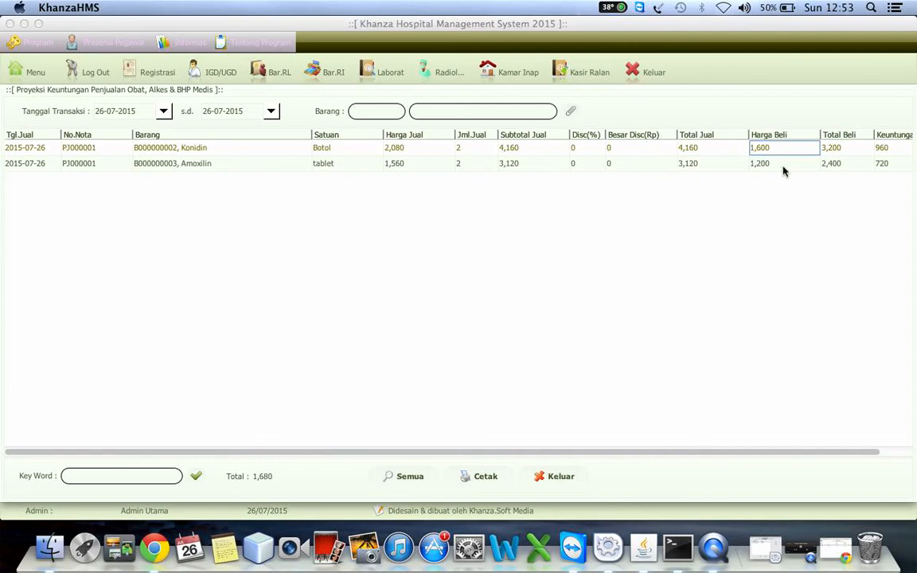
Step: Examine the purchase totals and the profit (Keuntungan) of Konidin and Amoxilin in the profit projection
{"action": "left_click", "coordinate": [849, 151]}
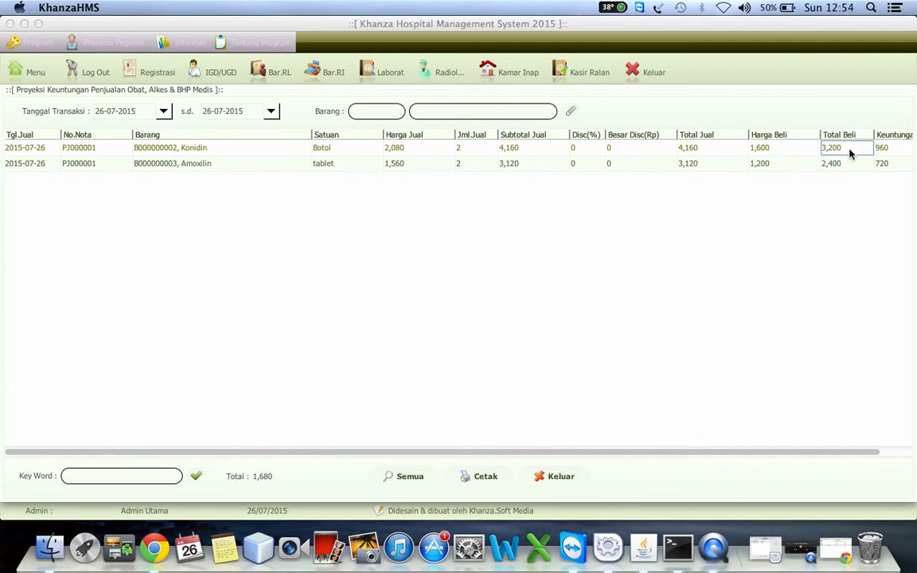
{"action": "scroll", "coordinate": [849, 152], "scroll_direction": "right", "scroll_amount": 2}
{"action": "key", "text": "Left"}
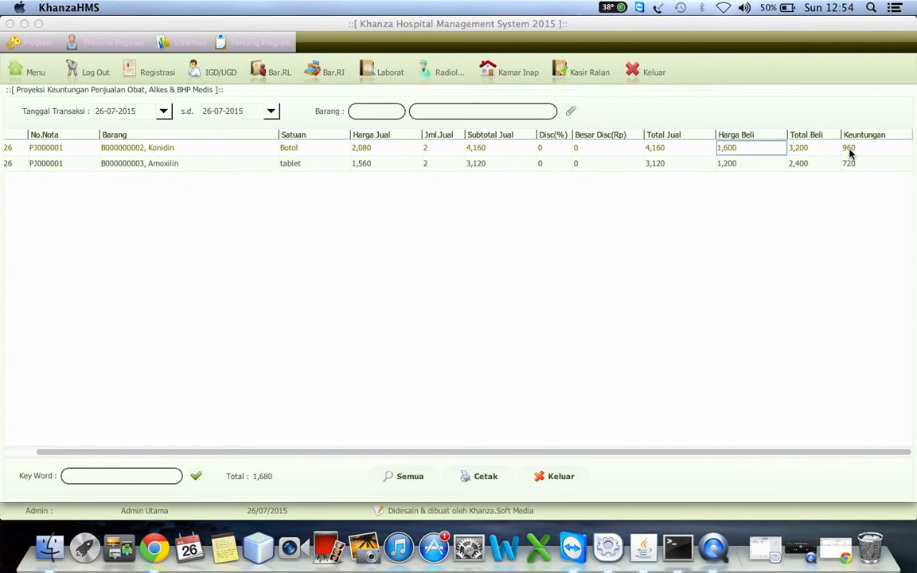
{"action": "key", "text": "Down"}
{"action": "key", "text": "Right"}
{"action": "key", "text": "Right"}
{"action": "key", "text": "Up"}
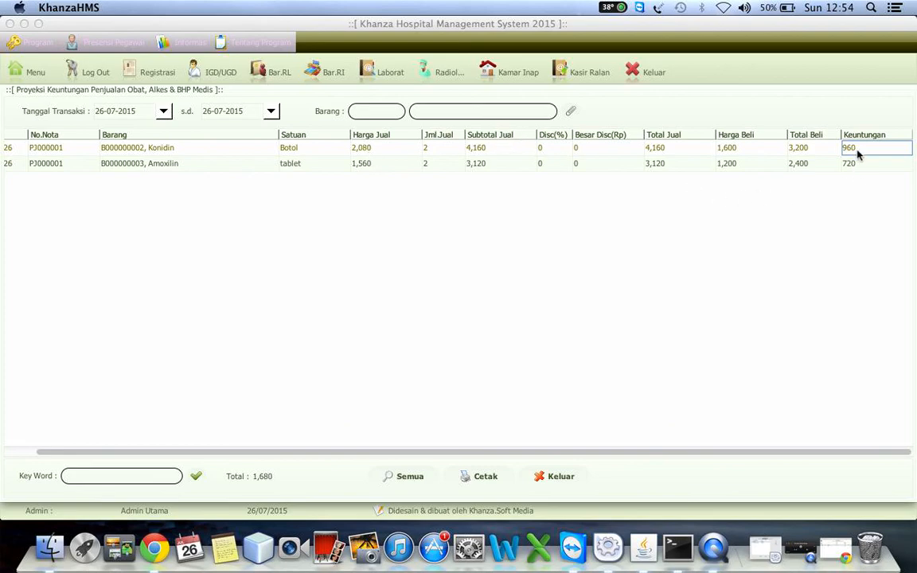
{"action": "left_click", "coordinate": [850, 169]}
Step: Open the drug circulation overview (Sirkulasi Obat, Alkes & BHP) and examine the sales and patient columns for Konidin and Amoxilin
{"action": "left_click", "coordinate": [28, 72]}
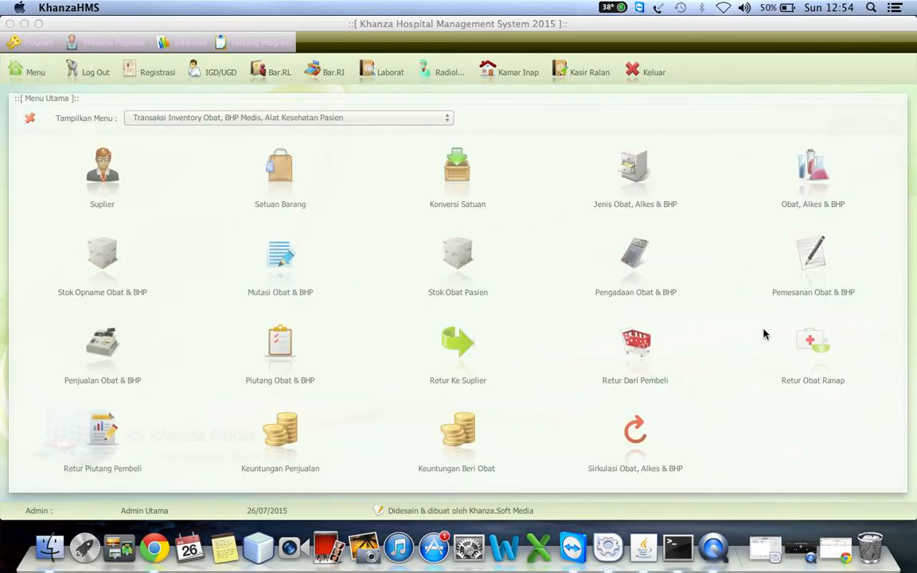
{"action": "left_click", "coordinate": [635, 434]}
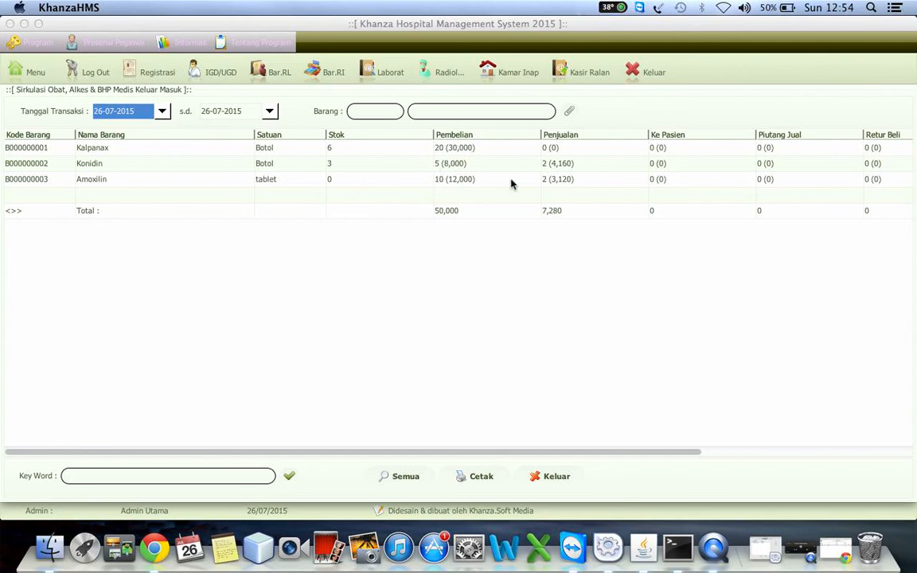
{"action": "left_click", "coordinate": [579, 164]}
{"action": "key", "text": "Down"}
{"action": "key", "text": "Right"}
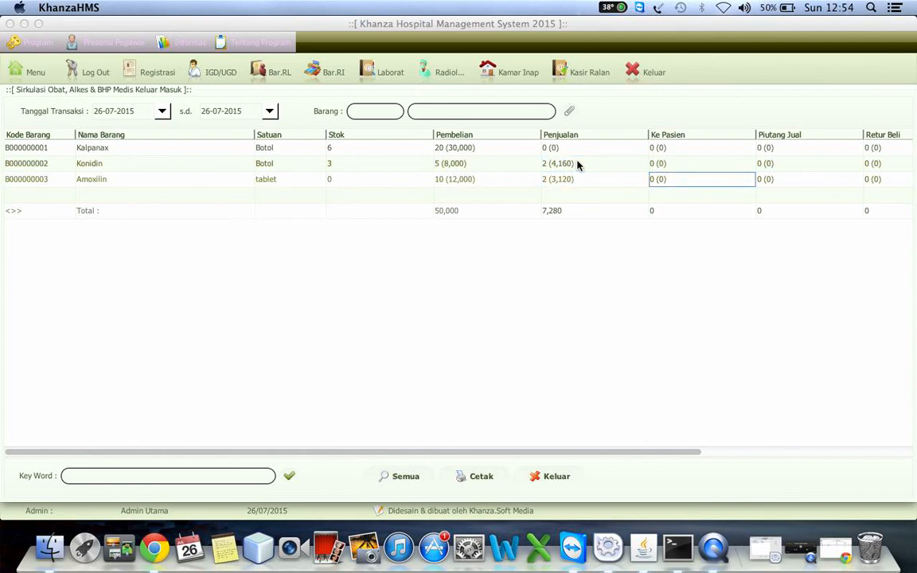
Step: Compare the patient-issue figures (Ke Pasien) of Kalpanax, Konidin and Amoxilin in the drug circulation overview
{"action": "key", "text": "Up"}
{"action": "key", "text": "Up"}
{"action": "key", "text": "Down"}
{"action": "key", "text": "Down"}
{"action": "key", "text": "Down"}
{"action": "key", "text": "Up"}
{"action": "key", "text": "Up"}
{"action": "key", "text": "Up"}
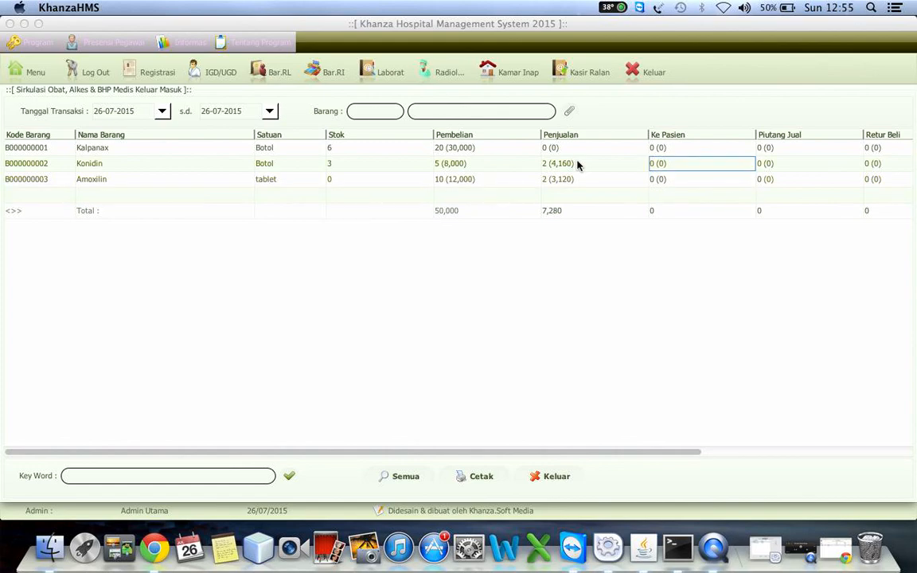
Step: Examine the credit-sale and return columns of the circulation overview through Retur Piutang, and return to the Kalpanax item code
{"action": "key", "text": "Right"}
{"action": "key", "text": "Right"}
{"action": "key", "text": "Right"}
{"action": "key", "text": "Right"}
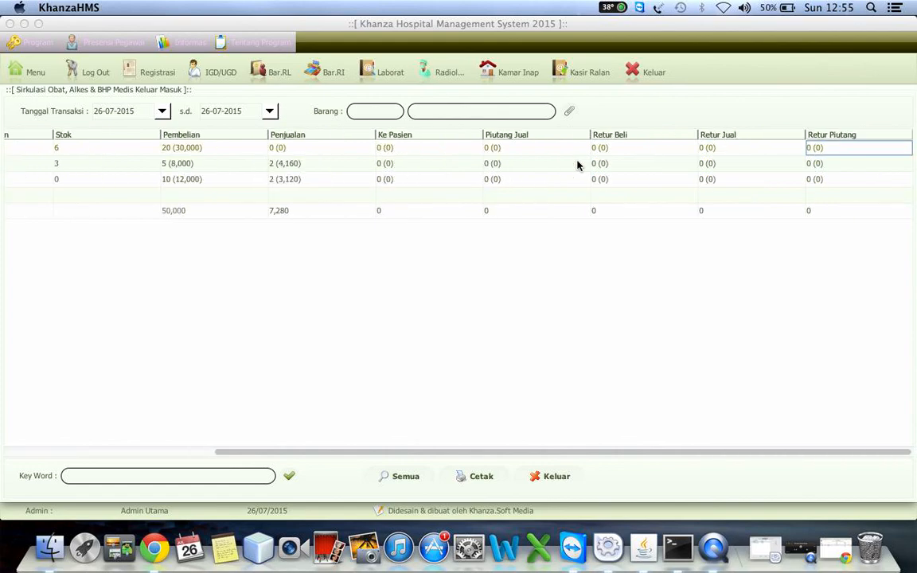
{"action": "key", "text": "Left"}
{"action": "key", "text": "Left"}
{"action": "key", "text": "Left"}
{"action": "key", "text": "Left"}
{"action": "key", "text": "Left"}
{"action": "key", "text": "Left"}
{"action": "key", "text": "Left"}
{"action": "key", "text": "Left"}
{"action": "key", "text": "Left"}
{"action": "key", "text": "Left"}
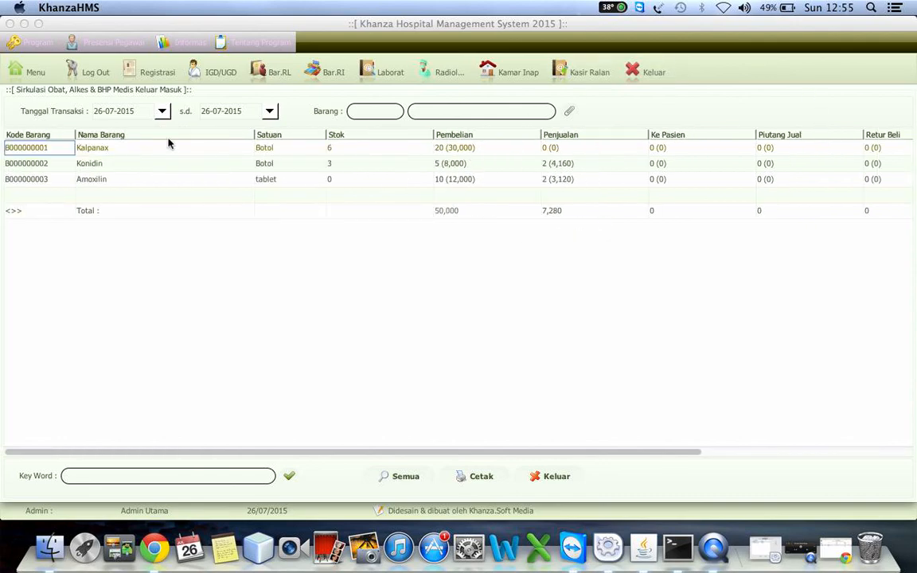
Step: Open the profit projection for drugs given to inpatients and outpatients (Keuntungan Beri Obat), and return to the main menu
{"action": "left_click", "coordinate": [35, 72]}
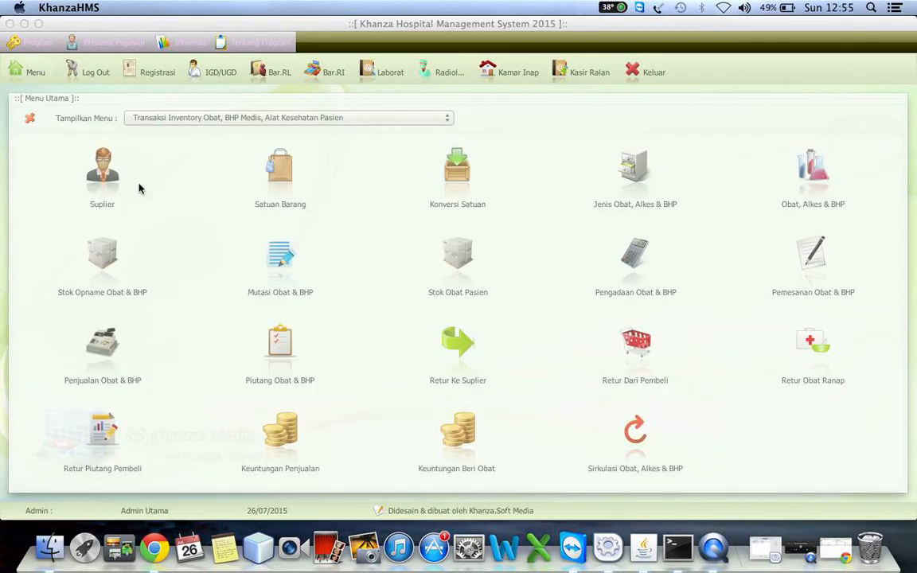
{"action": "left_click", "coordinate": [450, 437]}
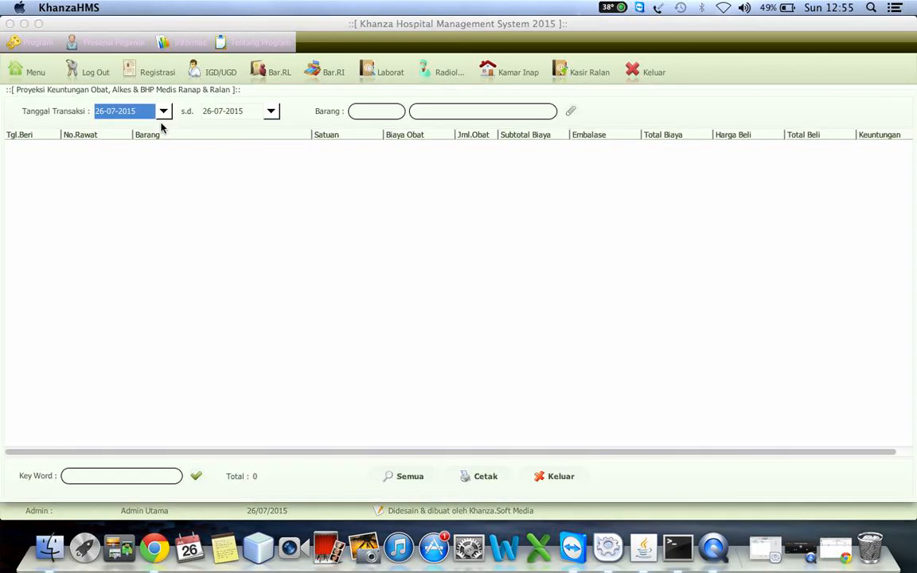
{"action": "left_click", "coordinate": [30, 69]}
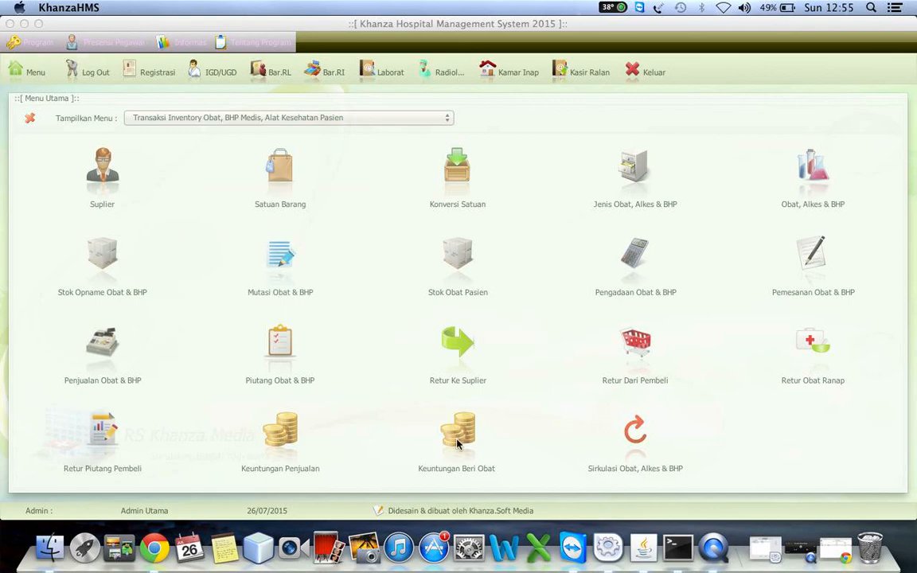
{"action": "left_click", "coordinate": [809, 552]}
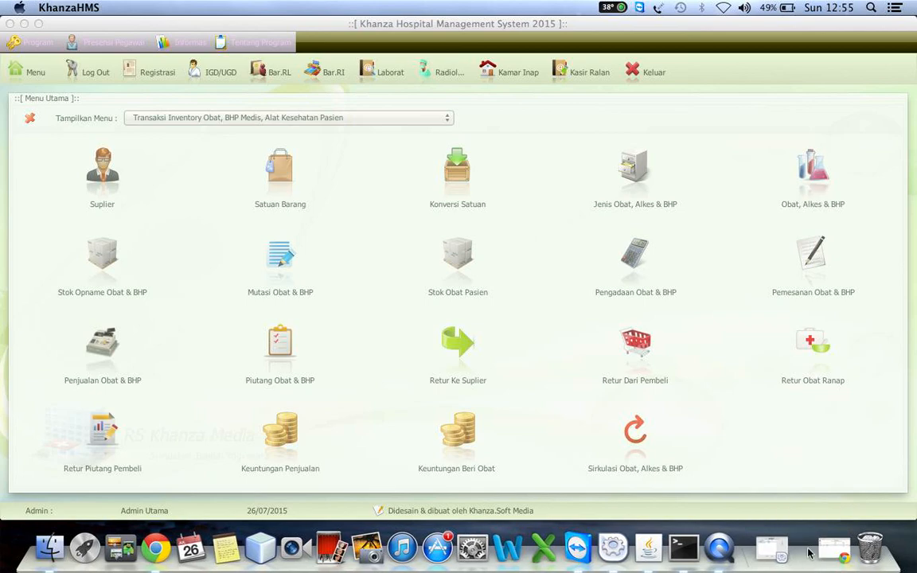